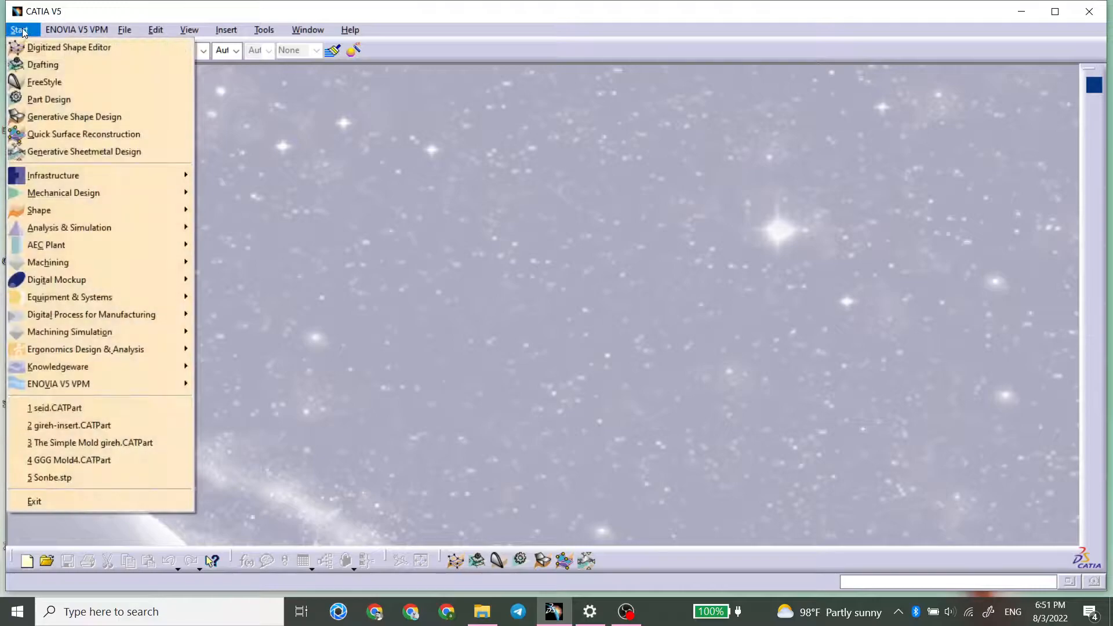
- Create a new part in Part Design with a geometrical set and start a sketch on the yz plane
{"action": "left_click", "coordinate": [77, 102]}
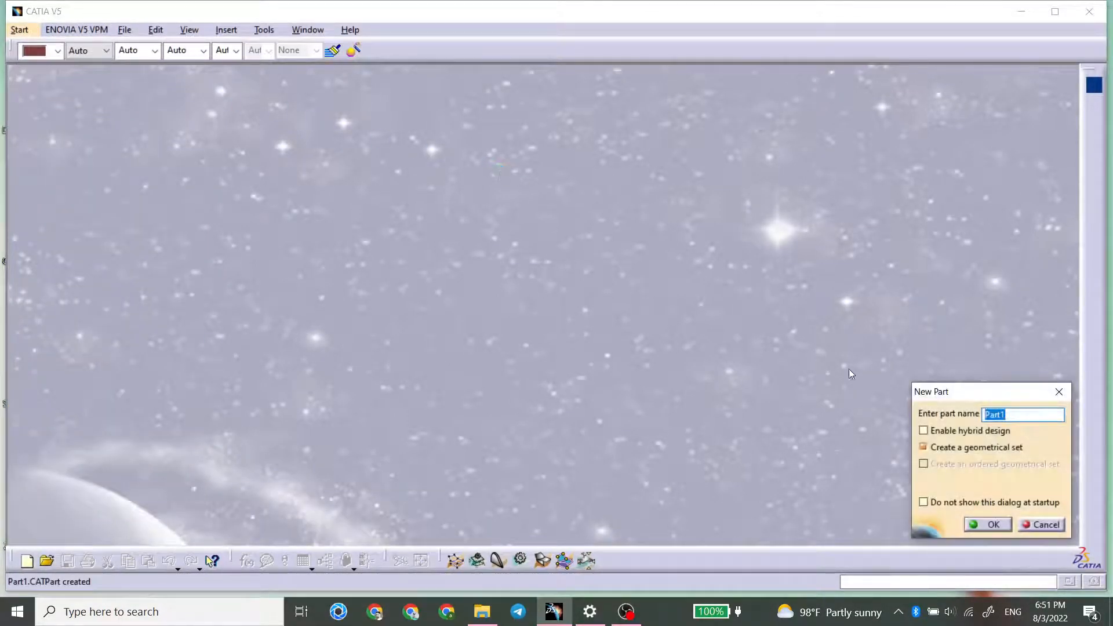
{"action": "left_click", "coordinate": [987, 524]}
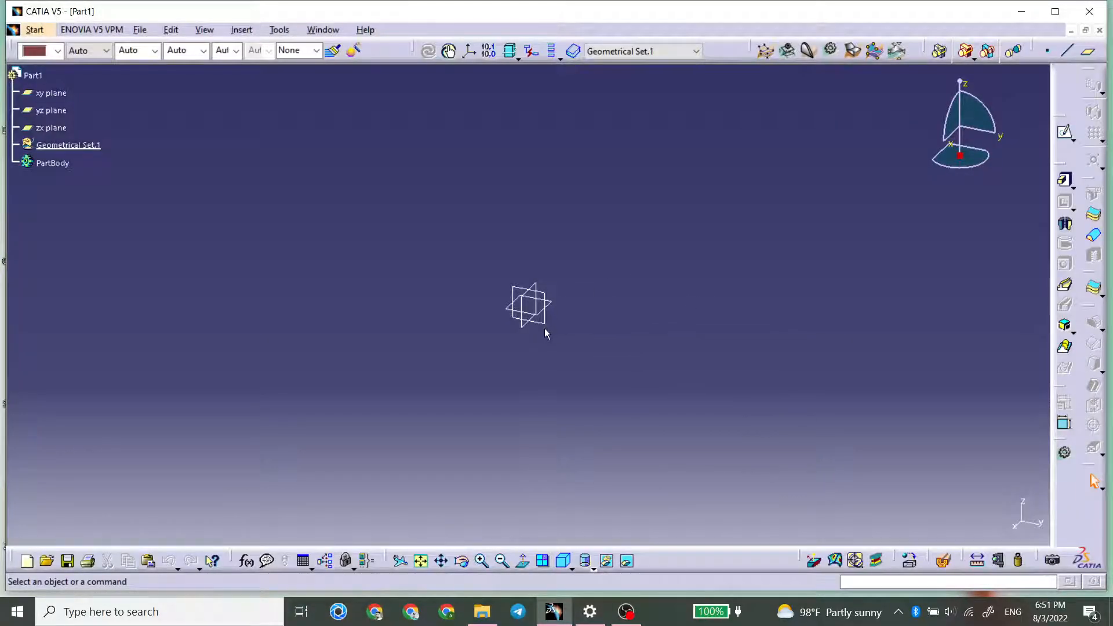
{"action": "left_click", "coordinate": [546, 325]}
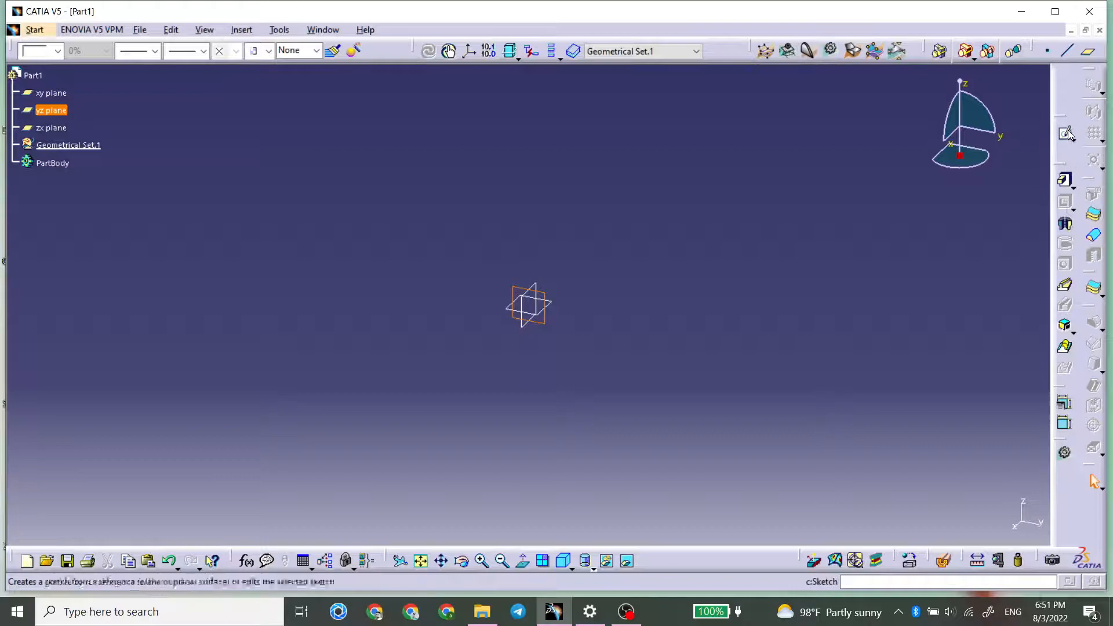
{"action": "left_click", "coordinate": [1066, 182]}
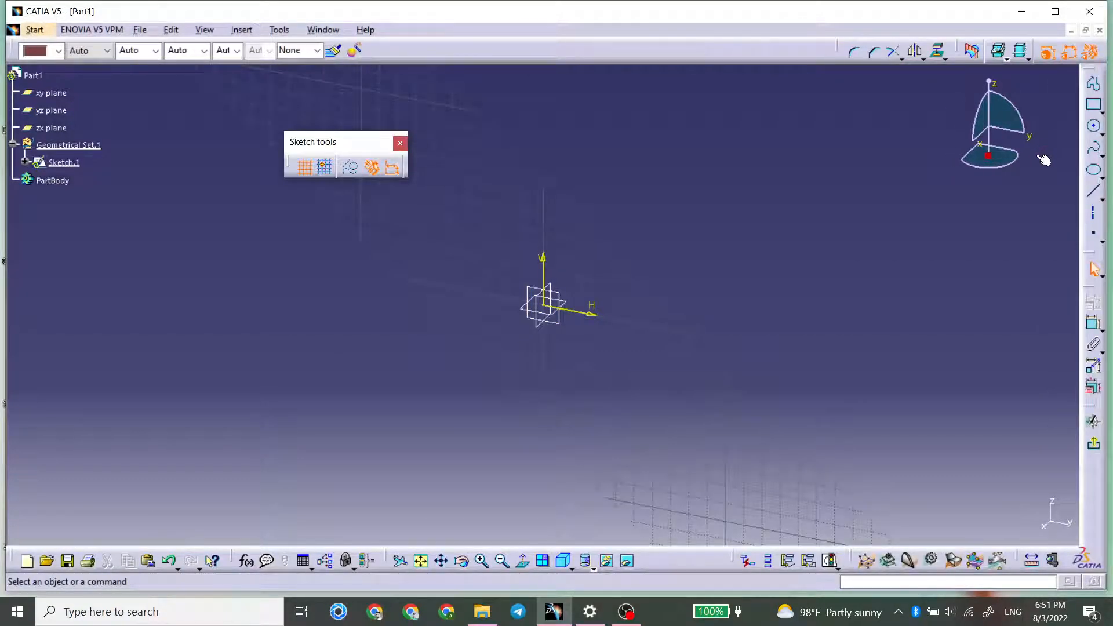
- Sketch a connected chain of vertical and horizontal lines about 45 mm wide, with a small inner notch and a long downward leg
{"action": "left_click", "coordinate": [1093, 82]}
{"action": "mouse_move", "coordinate": [664, 290]}
{"action": "middle_mouse_down"}
{"action": "mouse_move", "coordinate": [651, 303]}
{"action": "mouse_move", "coordinate": [574, 298]}
{"action": "mouse_move", "coordinate": [539, 329]}
{"action": "middle_mouse_up"}
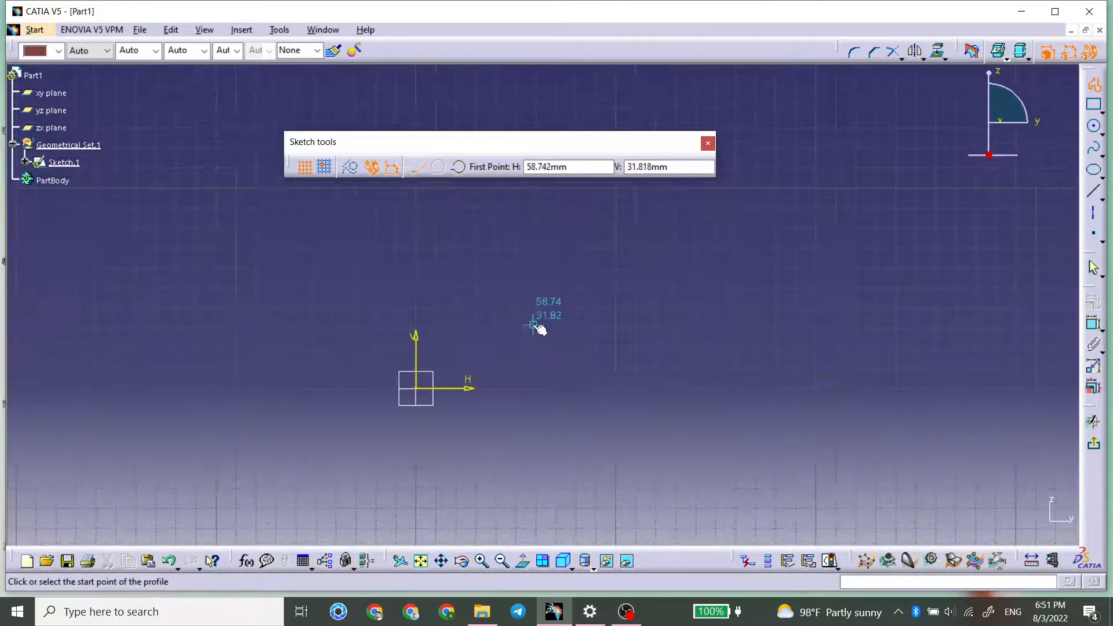
{"action": "left_click", "coordinate": [483, 313]}
{"action": "left_click", "coordinate": [483, 227]}
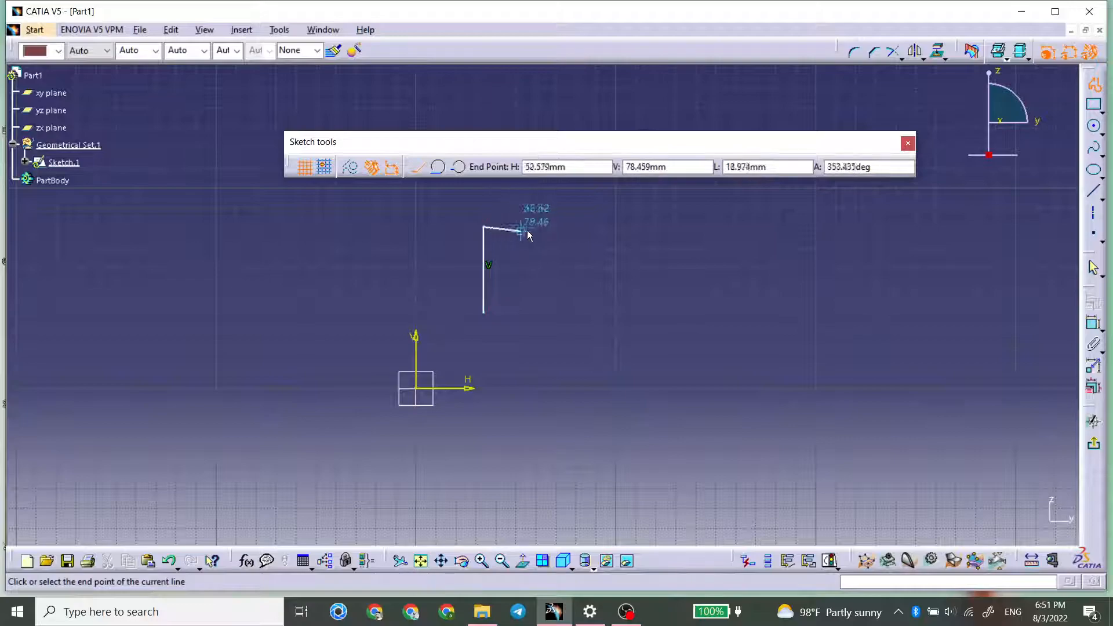
{"action": "left_click", "coordinate": [574, 227]}
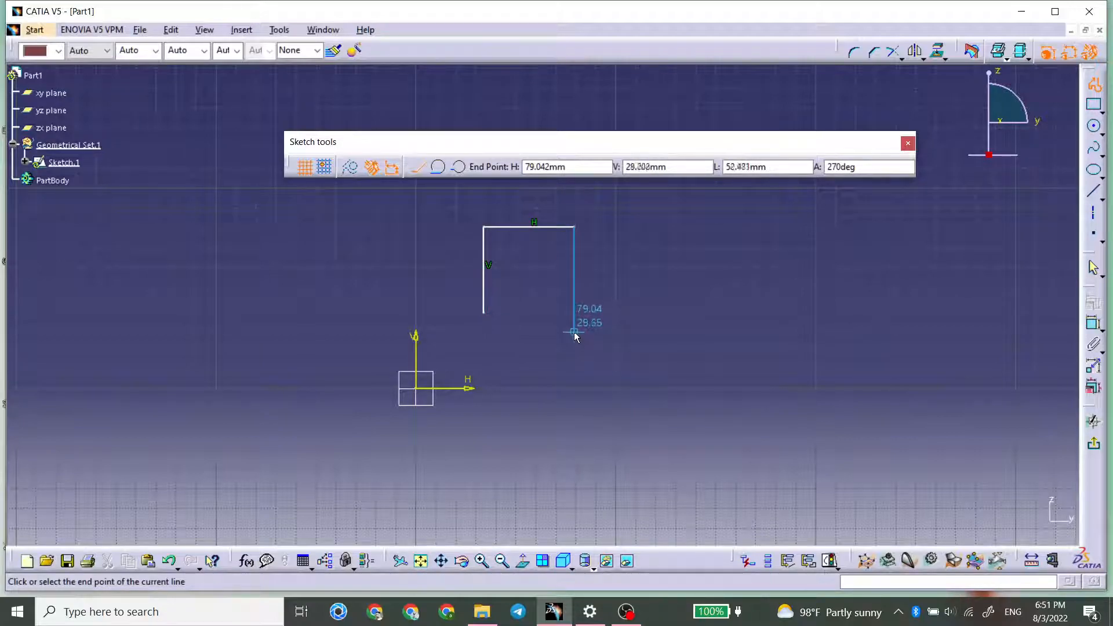
{"action": "left_click", "coordinate": [574, 358]}
{"action": "left_click", "coordinate": [538, 357]}
{"action": "left_click", "coordinate": [537, 328]}
{"action": "left_click", "coordinate": [517, 328]}
{"action": "left_click", "coordinate": [518, 433]}
- Add a tangent arc at the leg's lower end and close the profile with a vertical line to its start point
{"action": "left_click", "coordinate": [438, 167]}
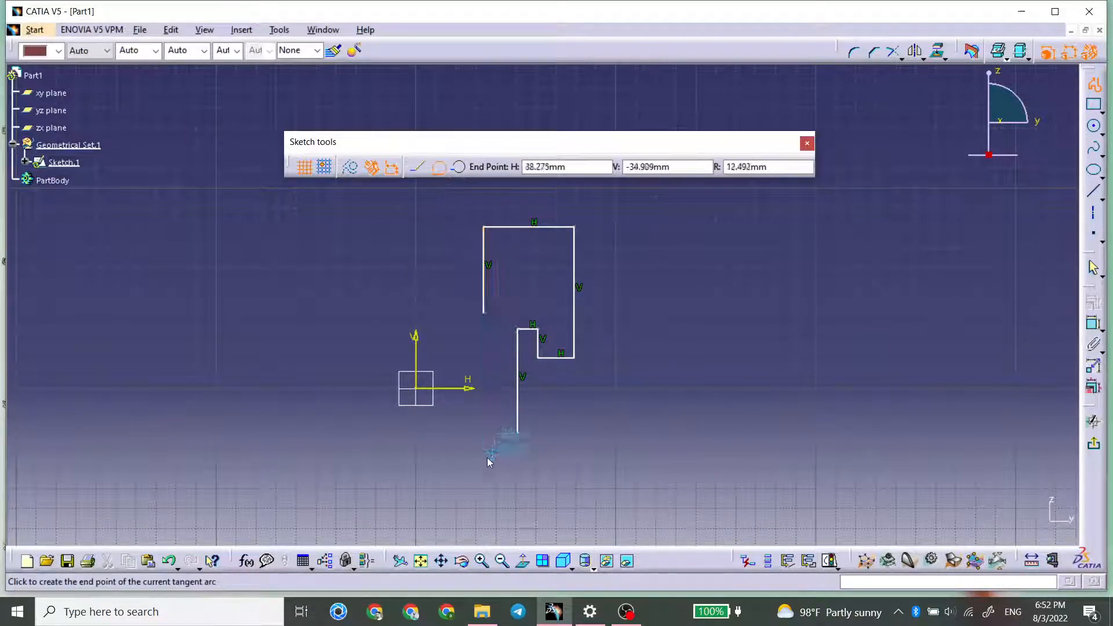
{"action": "left_click", "coordinate": [488, 434]}
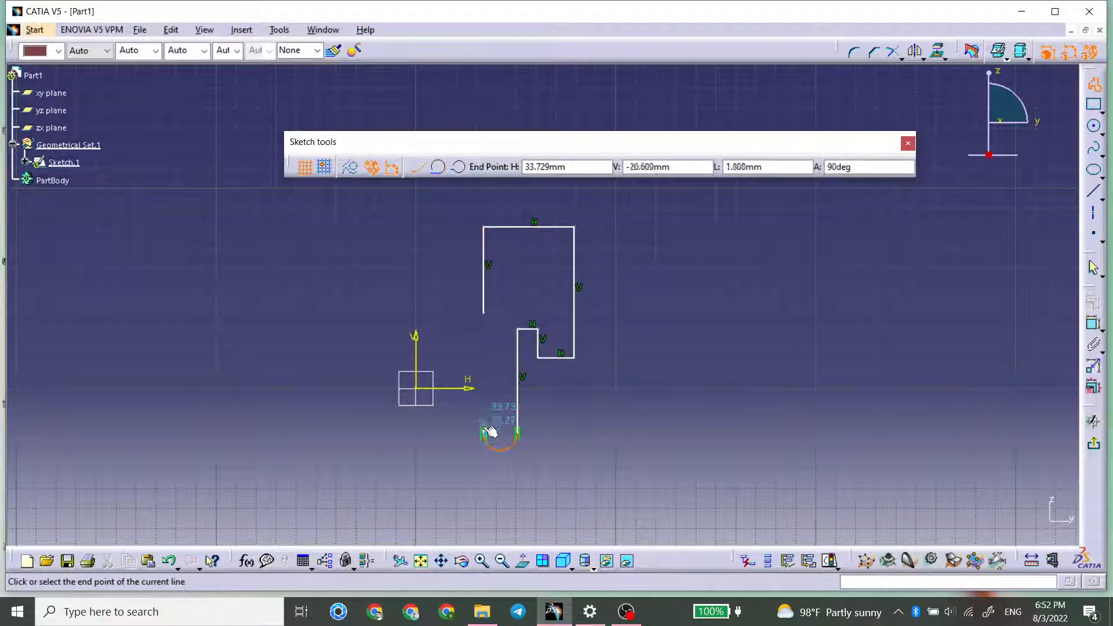
{"action": "left_click", "coordinate": [484, 313]}
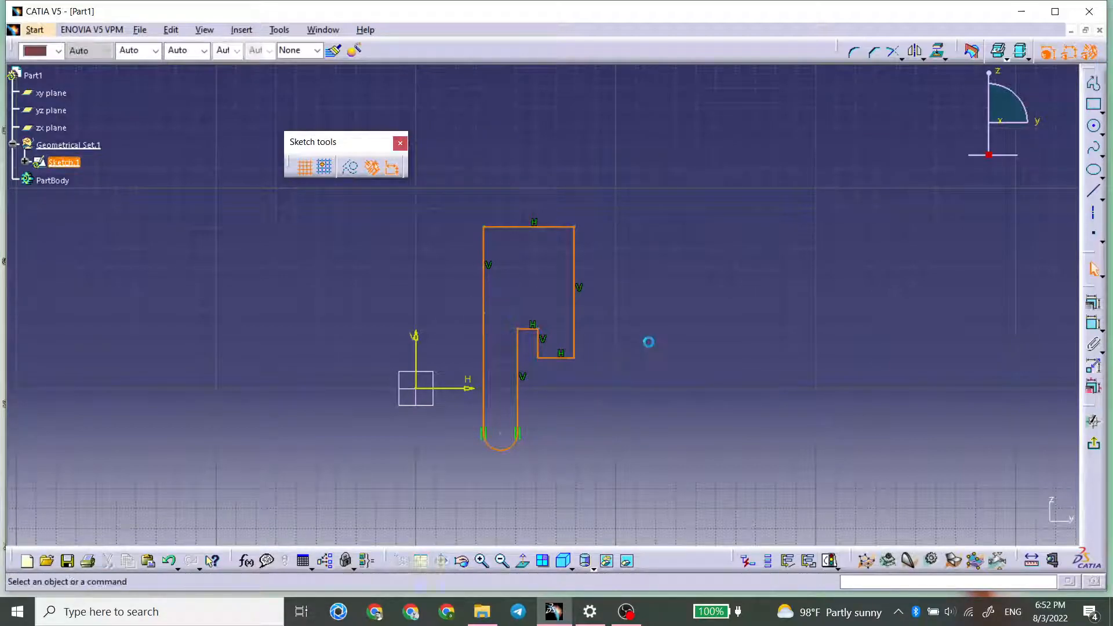
- Delete the entire profile from the sketch
{"action": "mouse_move", "coordinate": [616, 377]}
{"action": "middle_mouse_down"}
{"action": "mouse_move", "coordinate": [606, 328]}
{"action": "mouse_move", "coordinate": [569, 316]}
{"action": "mouse_move", "coordinate": [617, 318]}
{"action": "mouse_move", "coordinate": [617, 292]}
{"action": "middle_mouse_up"}
{"action": "left_click_drag", "start_coordinate": [713, 139], "coordinate": [509, 455]}
{"action": "key", "text": "Delete"}
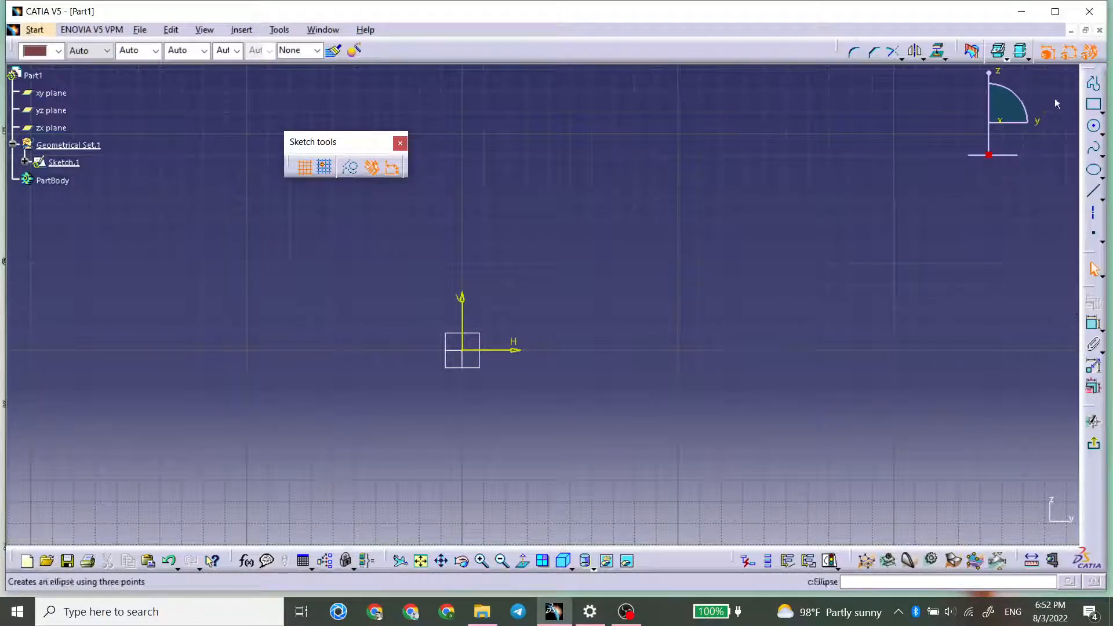
- Sketch a closed four-sided profile with a horizontal top edge, vertical sides, a slanted bottom edge and a right side about 40 mm long
{"action": "left_click", "coordinate": [1094, 84]}
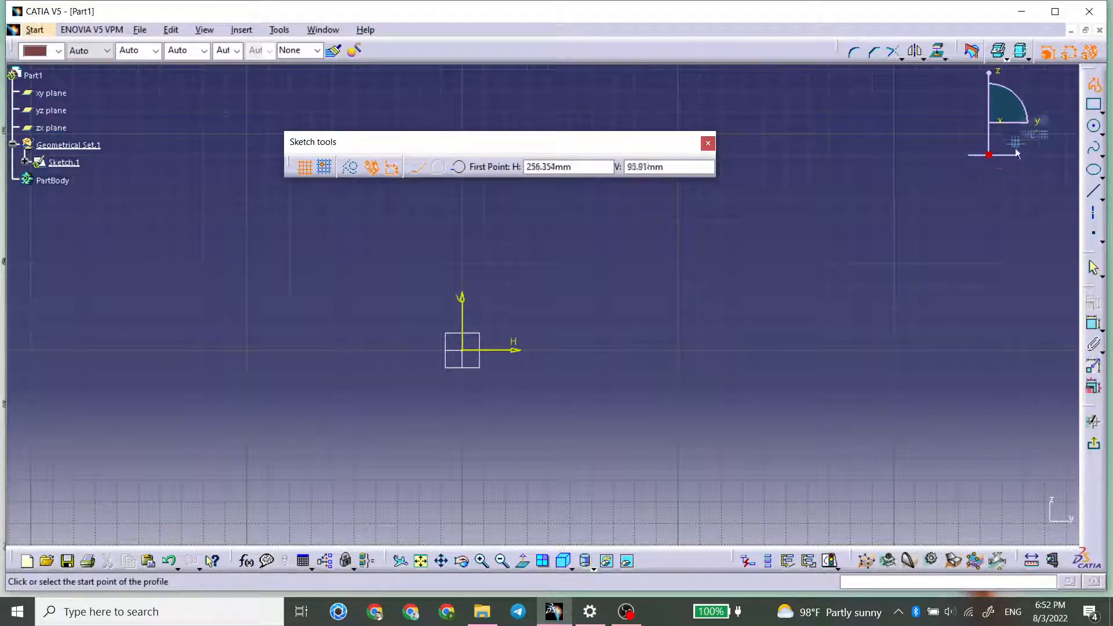
{"action": "left_click", "coordinate": [557, 280]}
{"action": "left_click", "coordinate": [557, 229]}
{"action": "left_click", "coordinate": [626, 229]}
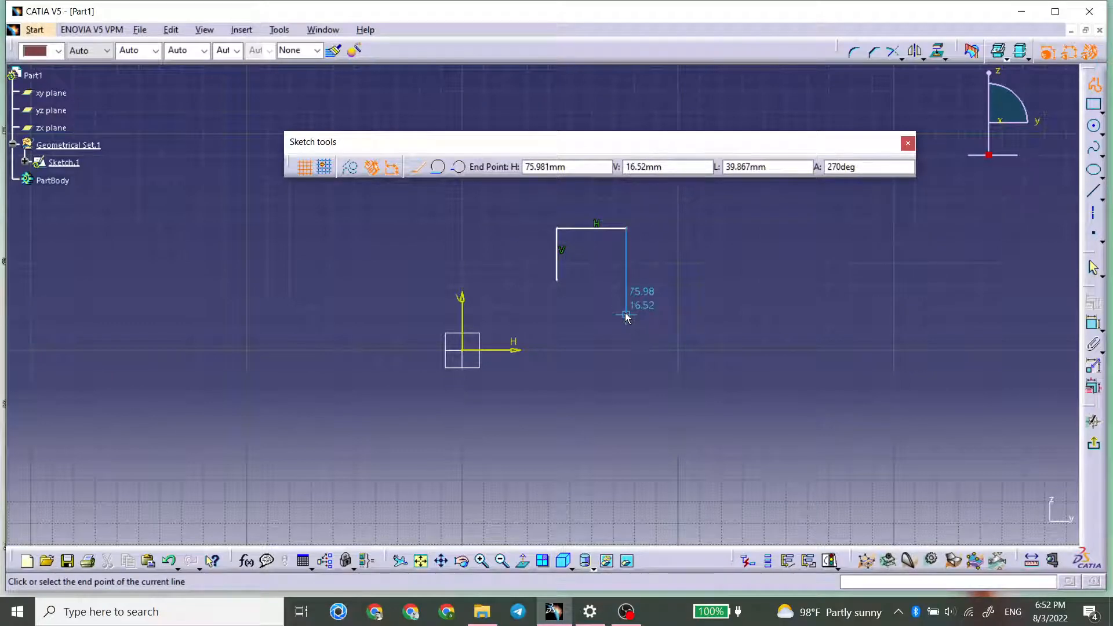
{"action": "left_click", "coordinate": [626, 315]}
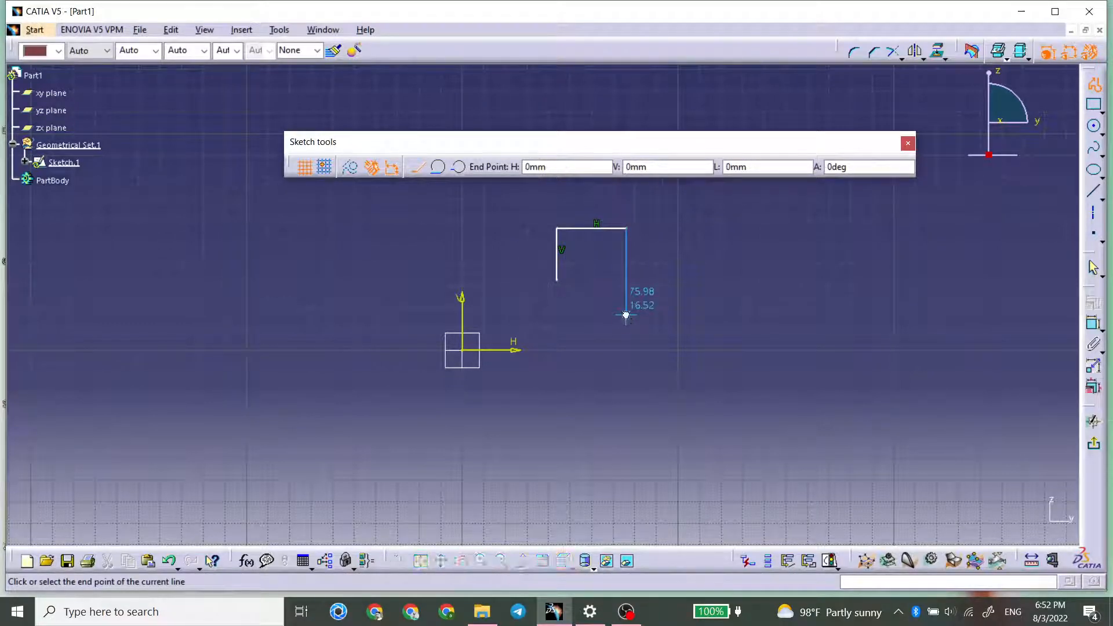
{"action": "left_click", "coordinate": [557, 281]}
{"action": "left_click", "coordinate": [834, 324]}
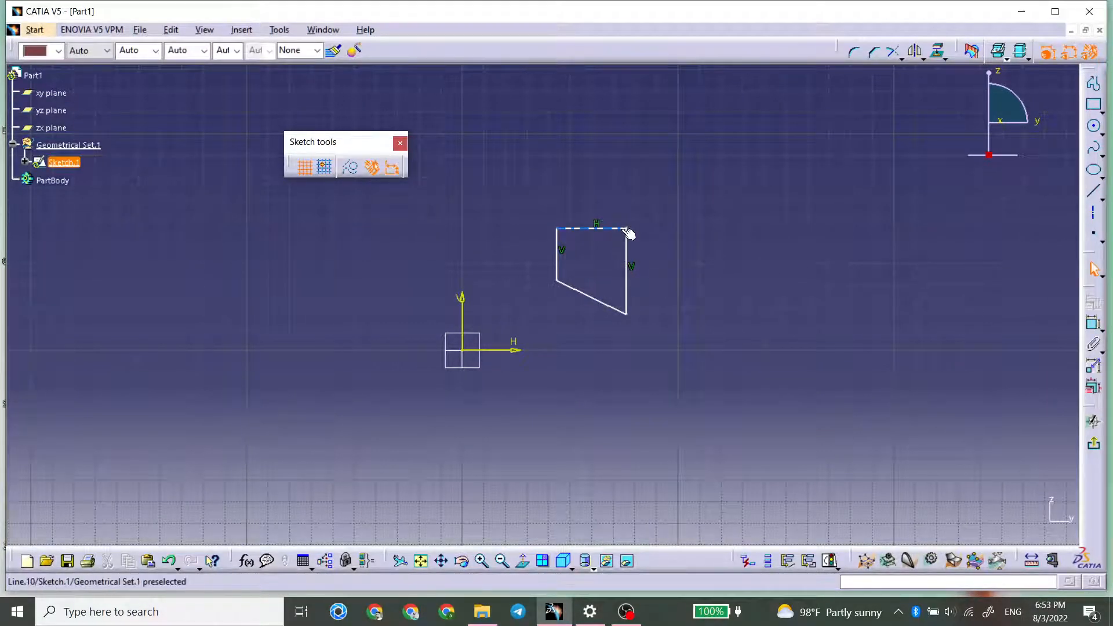
- Shift the four-sided profile's top edge and lower-left corner slightly, keeping its horizontal and vertical constraints
{"action": "mouse_move", "coordinate": [600, 233]}
{"action": "left_mouse_down"}
{"action": "mouse_move", "coordinate": [586, 238]}
{"action": "mouse_move", "coordinate": [567, 216]}
{"action": "mouse_move", "coordinate": [605, 231]}
{"action": "mouse_move", "coordinate": [579, 231]}
{"action": "mouse_move", "coordinate": [546, 207]}
{"action": "mouse_move", "coordinate": [599, 256]}
{"action": "mouse_move", "coordinate": [591, 222]}
{"action": "mouse_move", "coordinate": [663, 255]}
{"action": "mouse_move", "coordinate": [615, 253]}
{"action": "left_mouse_up"}
{"action": "left_click", "coordinate": [679, 249]}
{"action": "mouse_move", "coordinate": [550, 278]}
{"action": "left_mouse_down"}
{"action": "mouse_move", "coordinate": [516, 288]}
{"action": "mouse_move", "coordinate": [544, 293]}
{"action": "mouse_move", "coordinate": [567, 364]}
{"action": "mouse_move", "coordinate": [563, 298]}
{"action": "mouse_move", "coordinate": [551, 301]}
{"action": "mouse_move", "coordinate": [553, 351]}
{"action": "mouse_move", "coordinate": [549, 279]}
{"action": "left_mouse_up"}
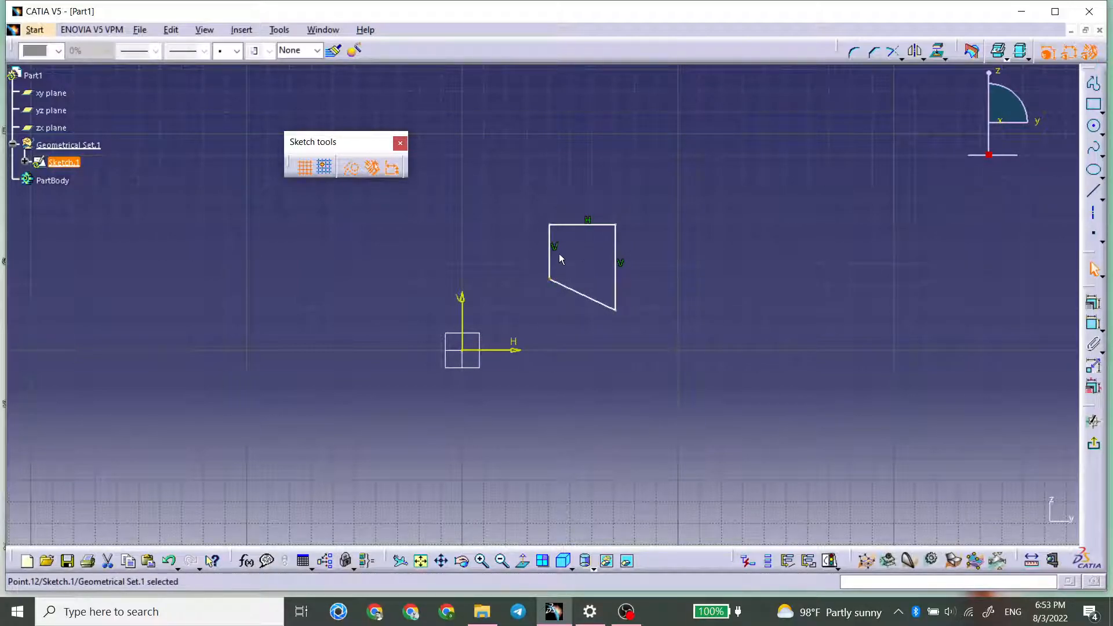
{"action": "left_click", "coordinate": [561, 257]}
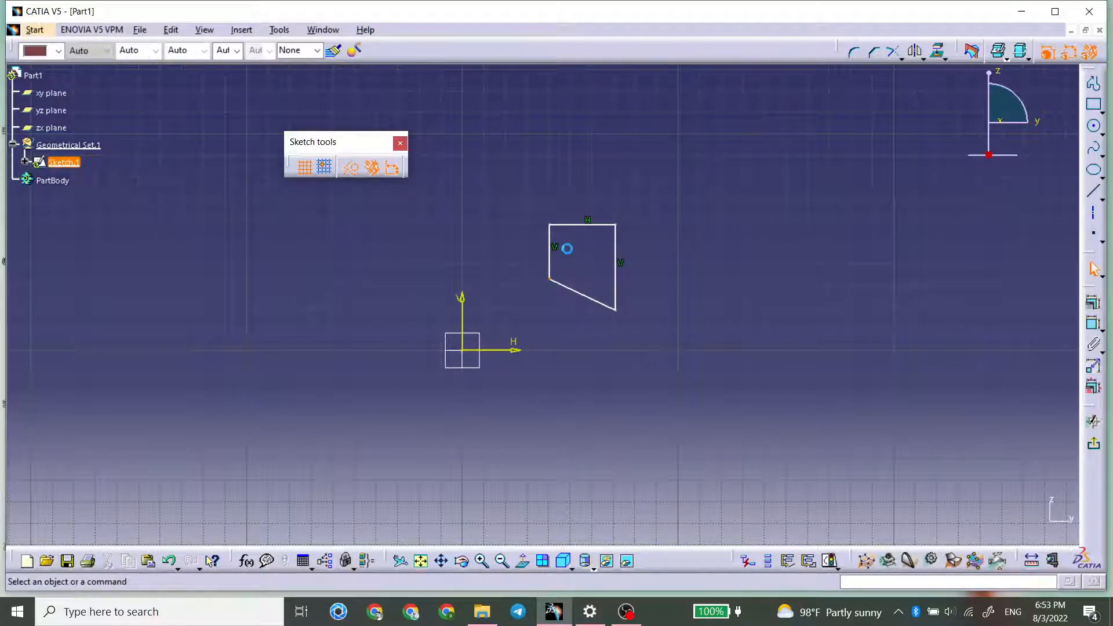
- Delete the top edge's horizontal constraint and move the upper-right corner upward so the edge slants
{"action": "left_click", "coordinate": [596, 220]}
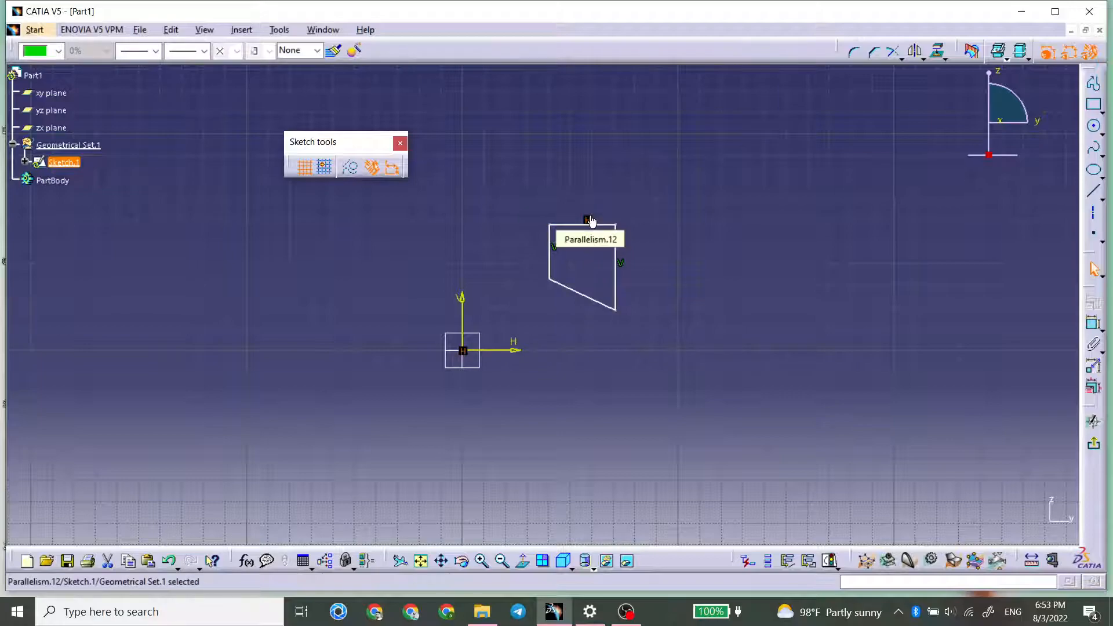
{"action": "key", "text": "Delete"}
{"action": "left_click_drag", "start_coordinate": [616, 225], "coordinate": [605, 184]}
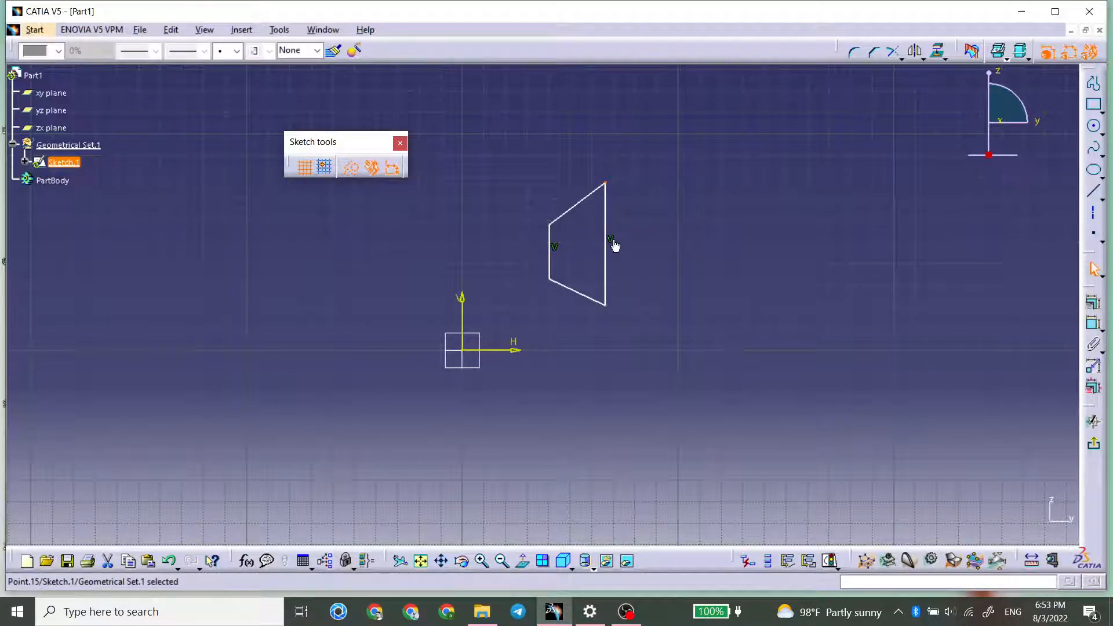
- Delete the right edge's vertical constraint and nudge its upper corner slightly up and to the left
{"action": "left_click", "coordinate": [611, 241]}
{"action": "key", "text": "Delete"}
{"action": "mouse_move", "coordinate": [605, 183]}
{"action": "left_mouse_down"}
{"action": "mouse_move", "coordinate": [655, 214]}
{"action": "mouse_move", "coordinate": [641, 191]}
{"action": "mouse_move", "coordinate": [551, 180]}
{"action": "mouse_move", "coordinate": [649, 196]}
{"action": "mouse_move", "coordinate": [601, 179]}
{"action": "left_mouse_up"}
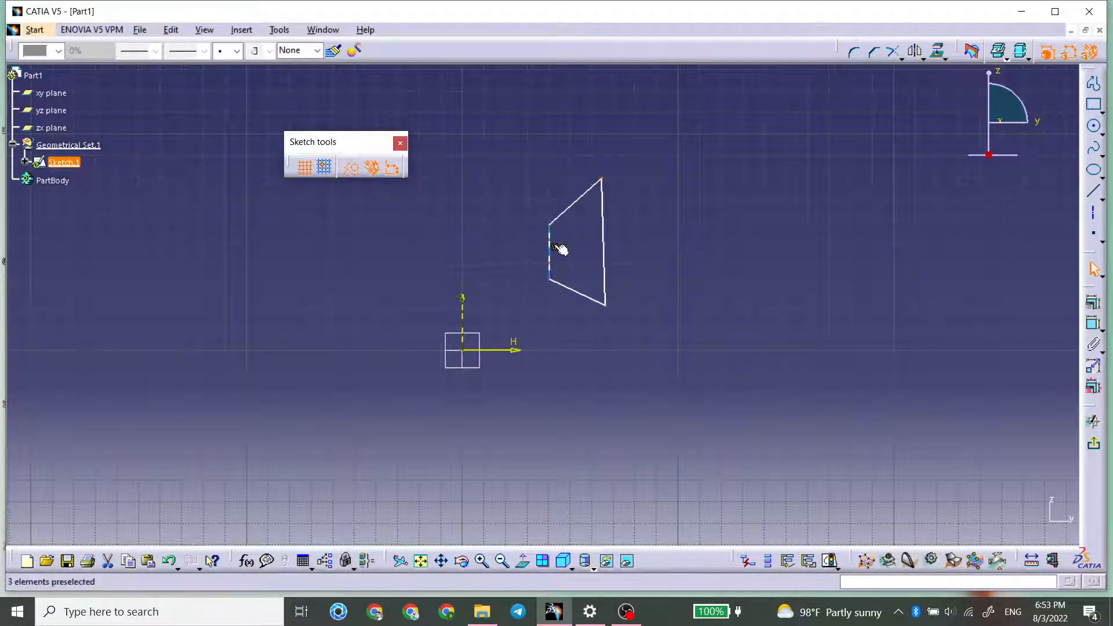
- Delete the left edge's vertical constraint and move its upper corner outward to the left
{"action": "left_click", "coordinate": [560, 247]}
{"action": "key", "text": "Delete"}
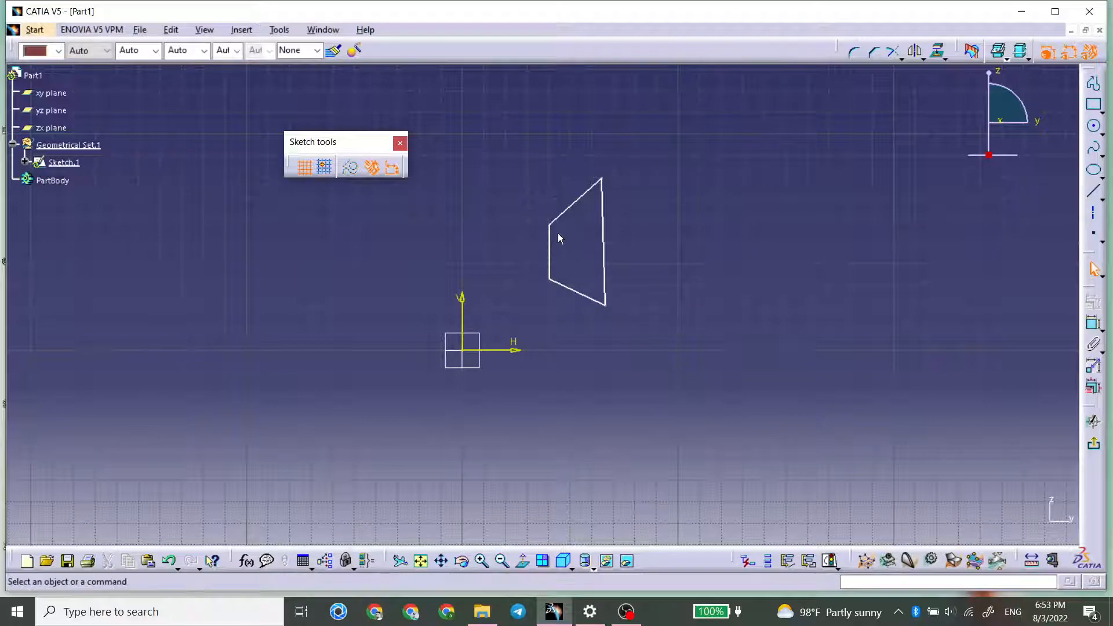
{"action": "left_click_drag", "start_coordinate": [549, 222], "coordinate": [518, 230]}
{"action": "left_click", "coordinate": [563, 242]}
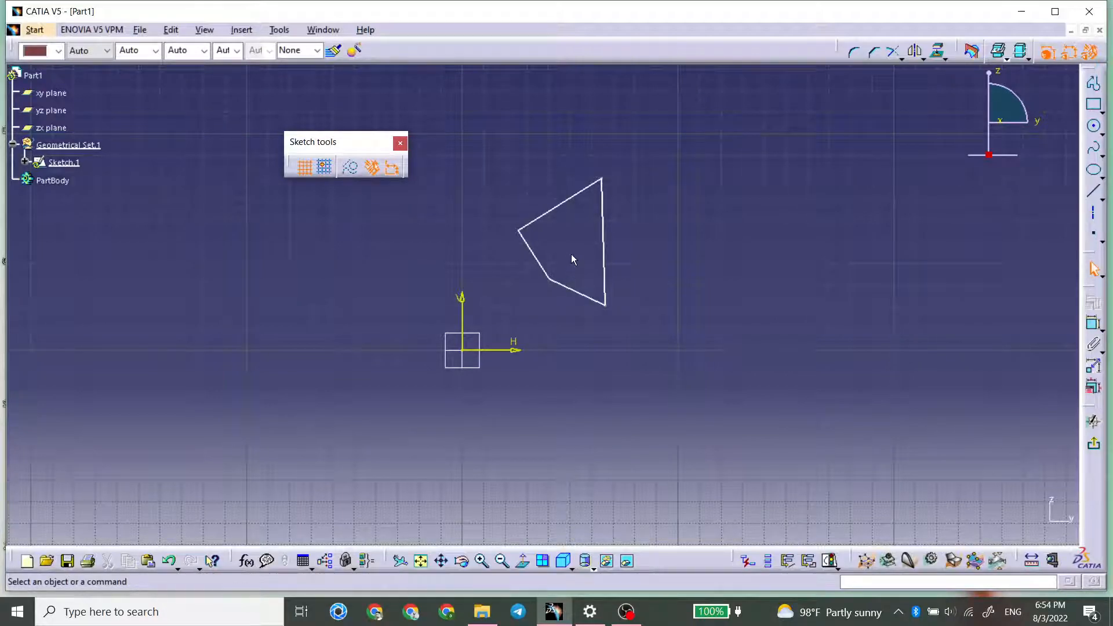
- Reshape the unconstrained profile by repositioning its lower-left corner and slanted bottom edge slightly up and to the right
{"action": "mouse_move", "coordinate": [550, 280]}
{"action": "left_mouse_down"}
{"action": "mouse_move", "coordinate": [526, 299]}
{"action": "mouse_move", "coordinate": [544, 278]}
{"action": "left_mouse_up"}
{"action": "left_click", "coordinate": [565, 286]}
{"action": "left_click", "coordinate": [534, 260]}
{"action": "left_click", "coordinate": [561, 286]}
{"action": "left_click", "coordinate": [547, 274]}
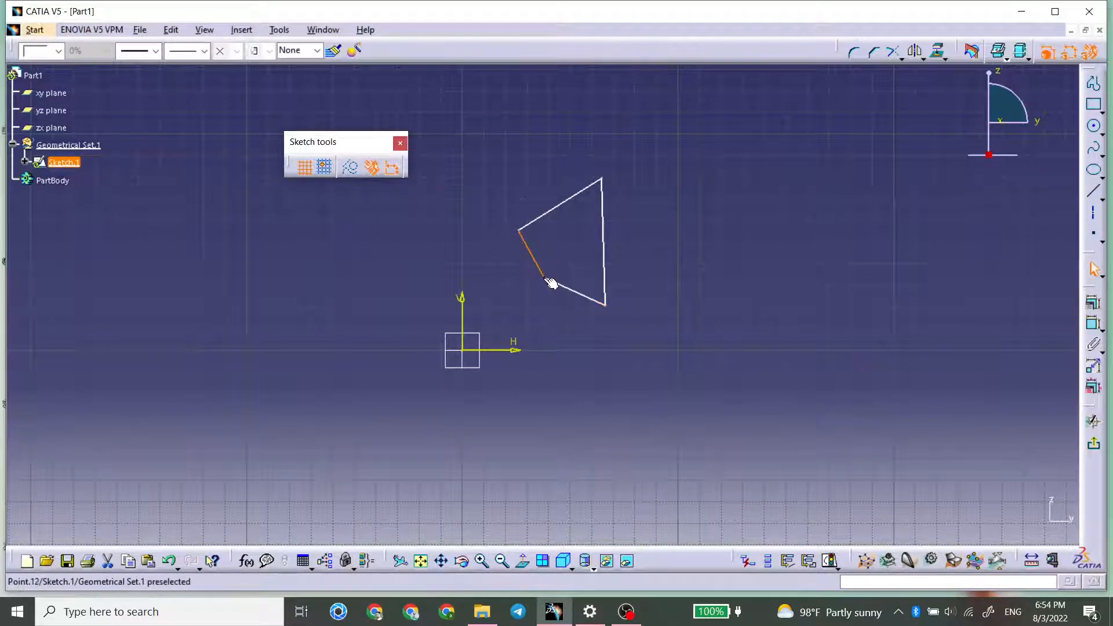
{"action": "left_click", "coordinate": [546, 279]}
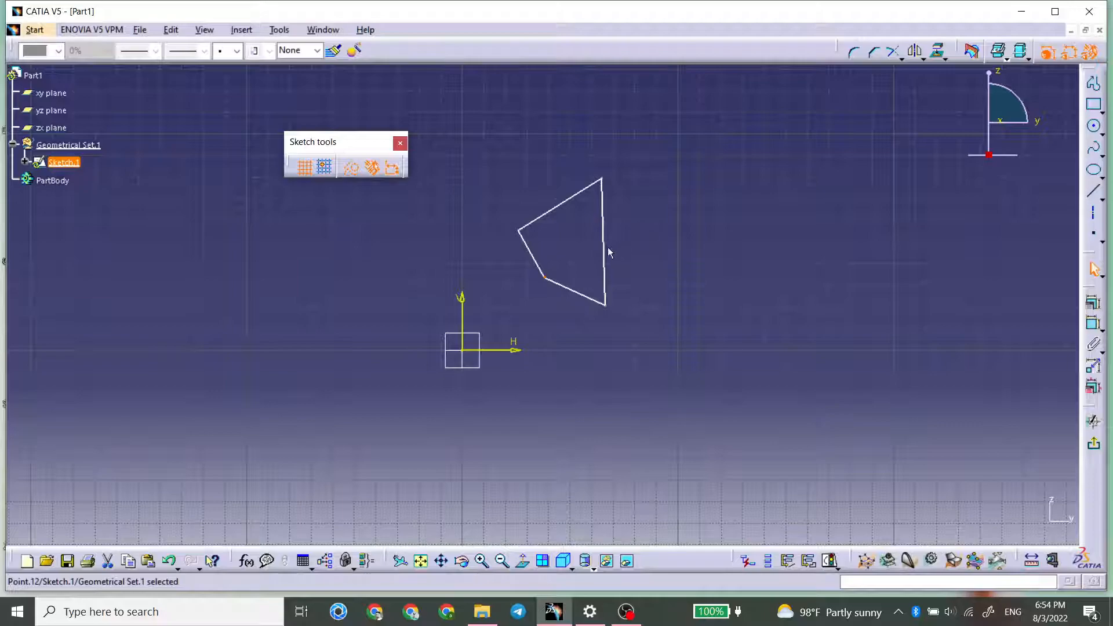
{"action": "left_click", "coordinate": [662, 271]}
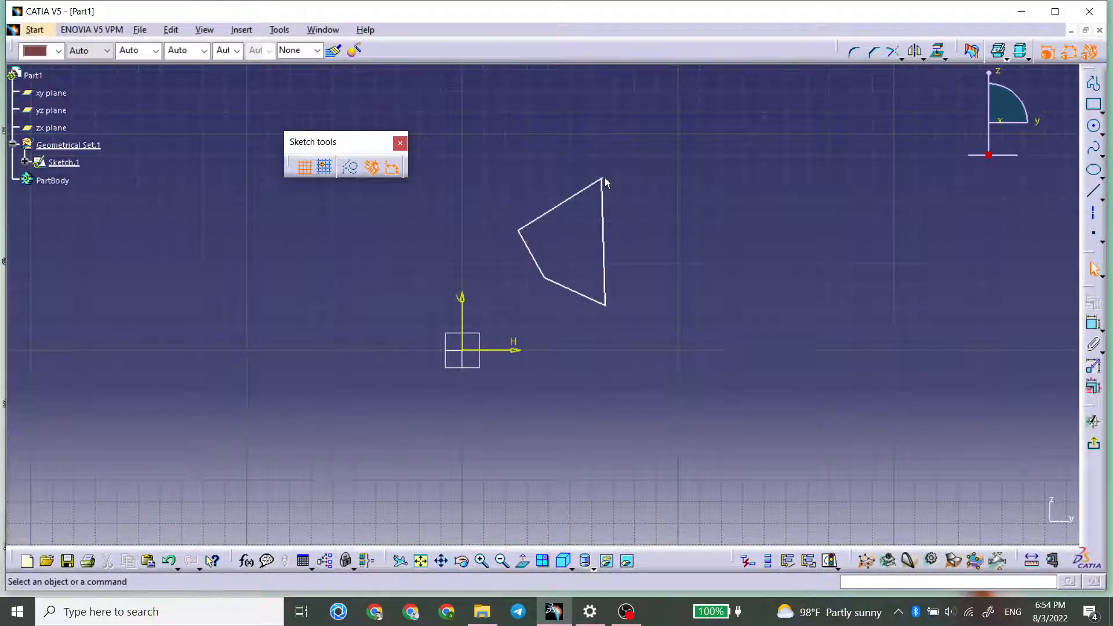
{"action": "mouse_move", "coordinate": [551, 282]}
{"action": "left_mouse_down"}
{"action": "mouse_move", "coordinate": [550, 300]}
{"action": "mouse_move", "coordinate": [558, 272]}
{"action": "left_mouse_up"}
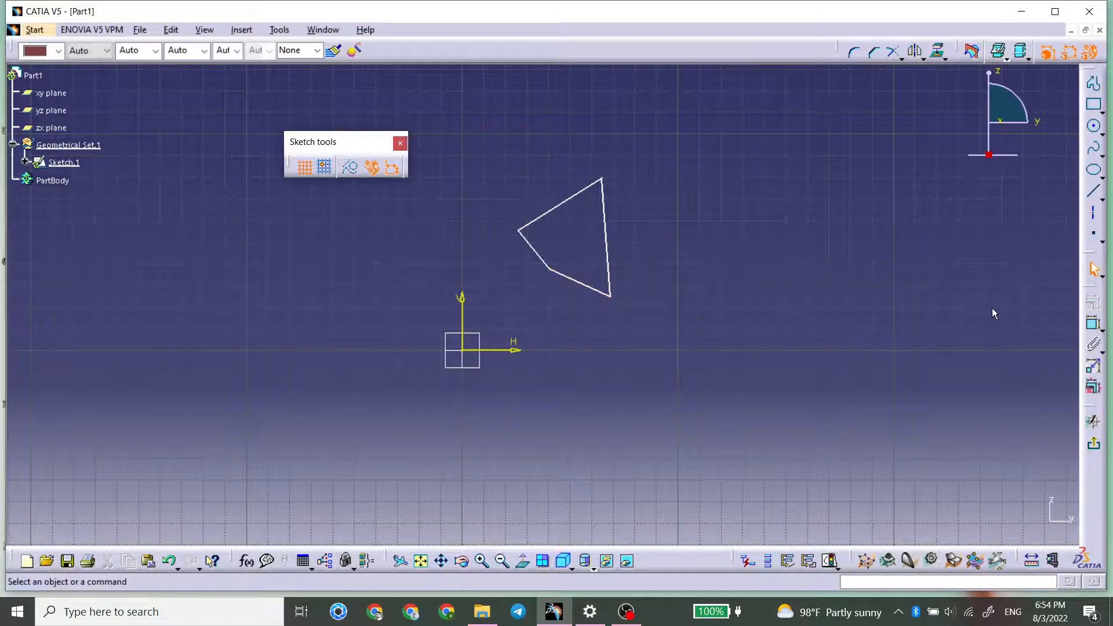
- Try to dimension the right edge's length at 50 mm, and delete the dimension
{"action": "left_click", "coordinate": [1092, 326]}
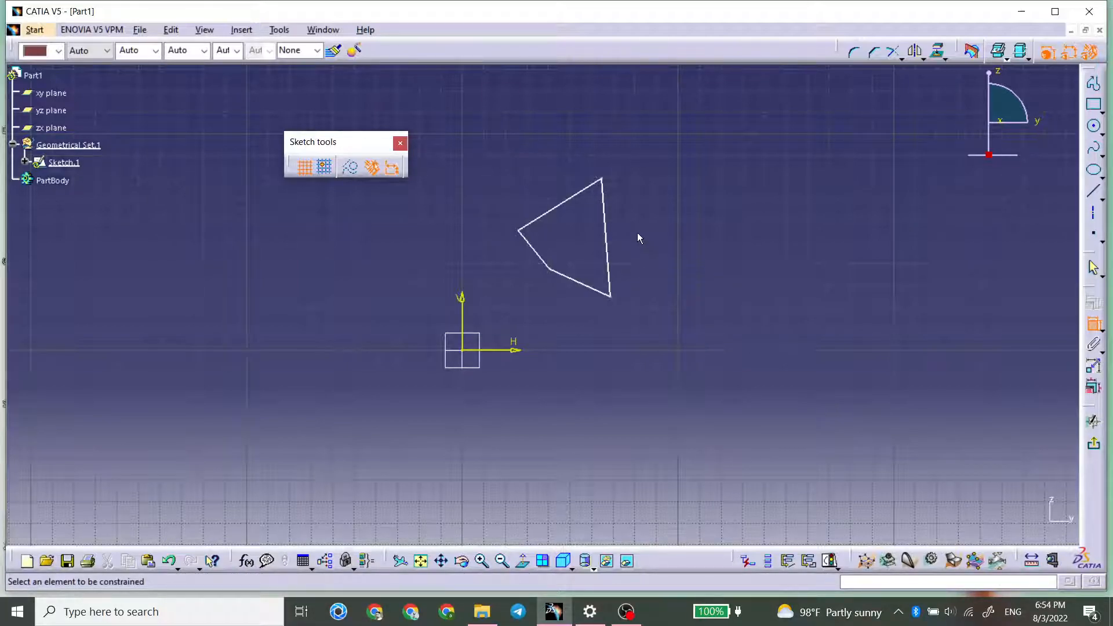
{"action": "left_click", "coordinate": [605, 235]}
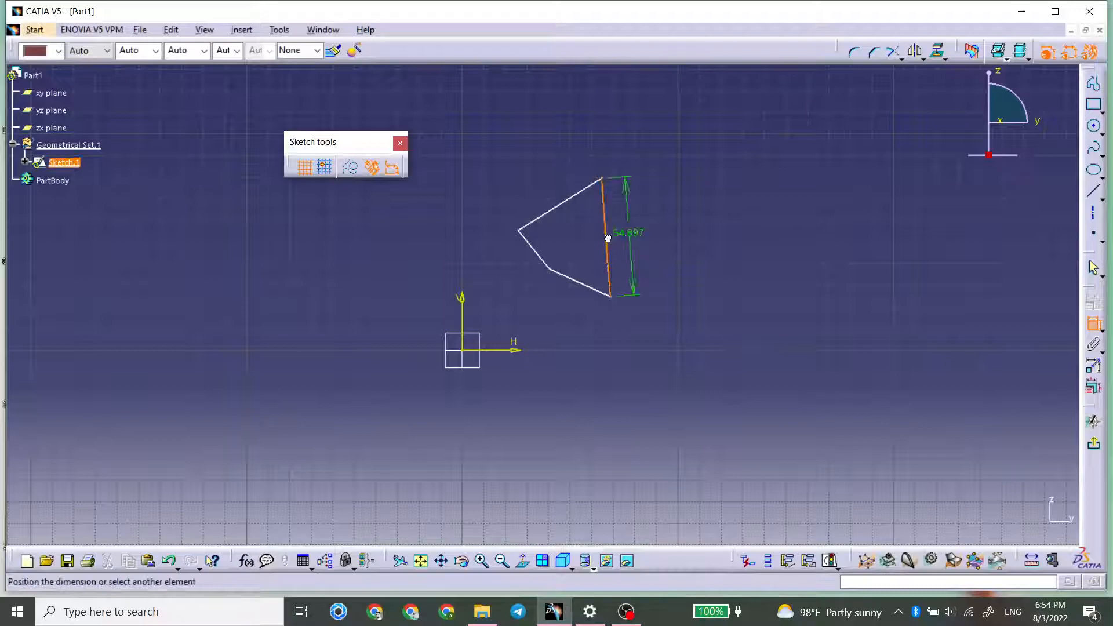
{"action": "left_click", "coordinate": [634, 235]}
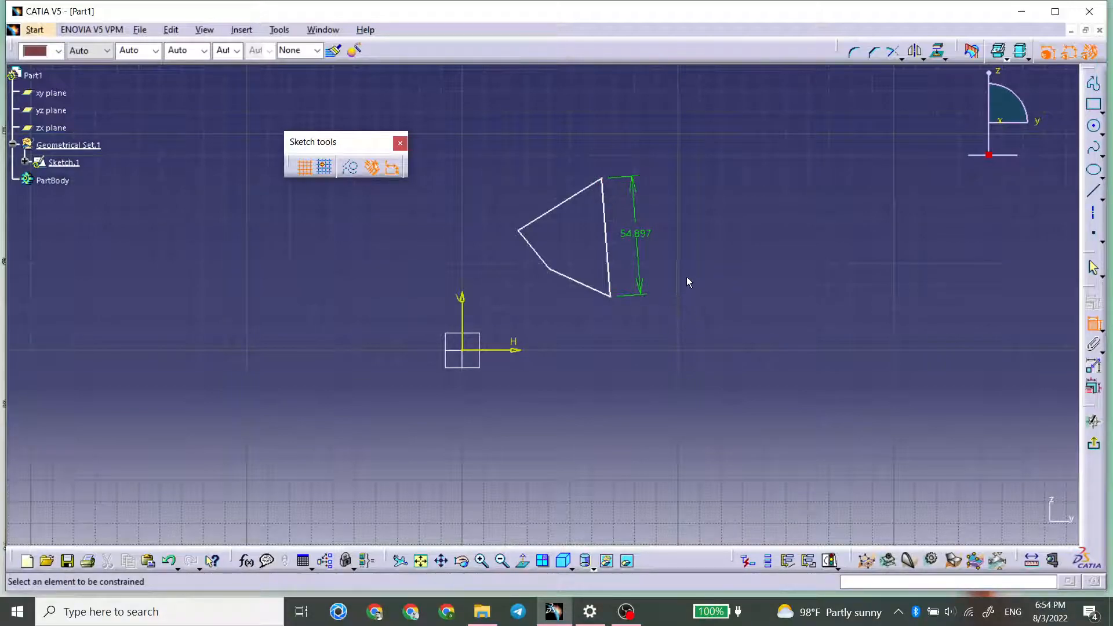
{"action": "double_click", "coordinate": [633, 235]}
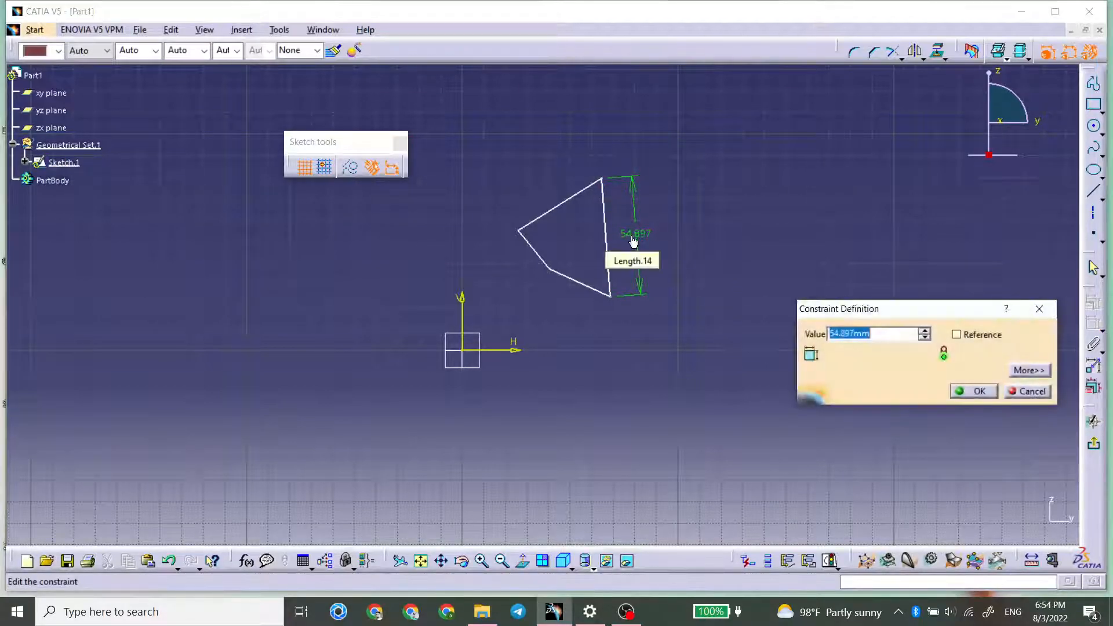
{"action": "type", "text": "50"}
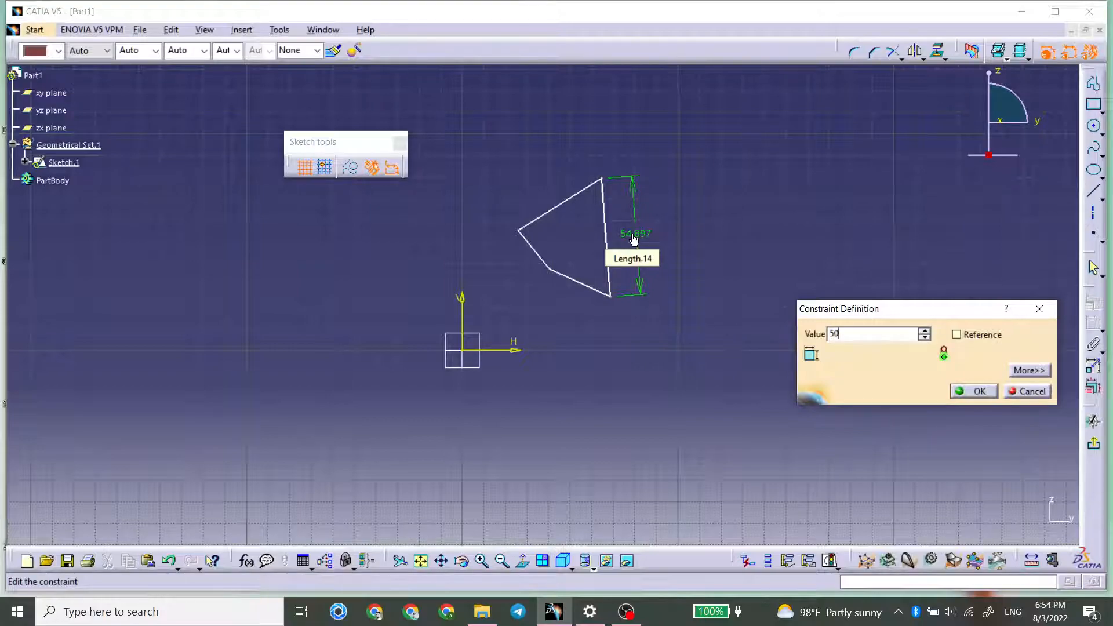
{"action": "left_click", "coordinate": [1043, 313]}
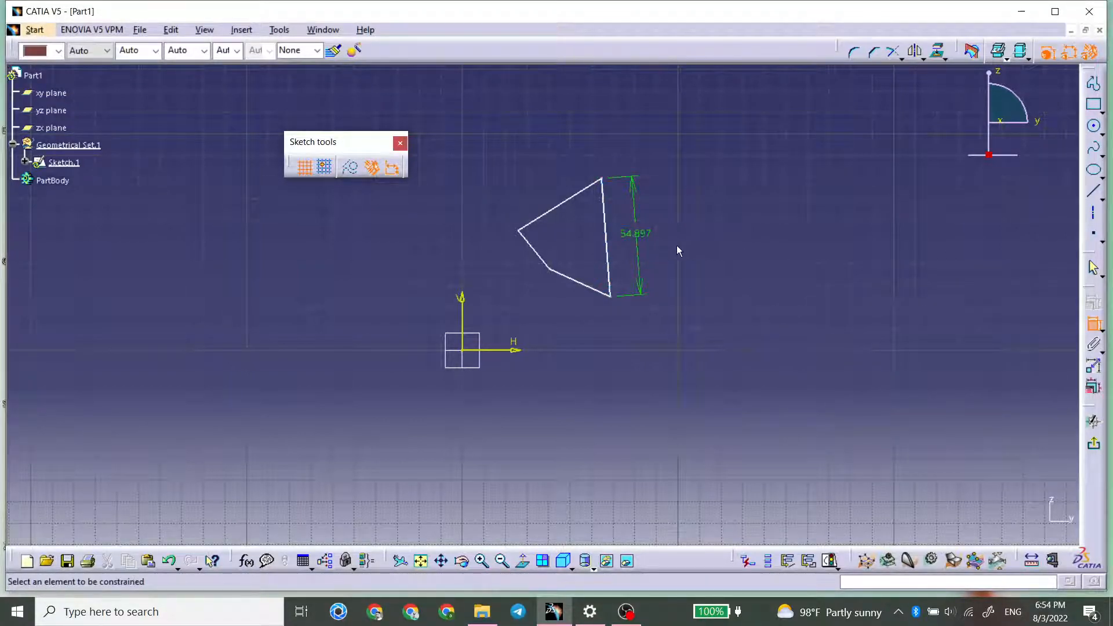
{"action": "left_click", "coordinate": [642, 232]}
{"action": "key", "text": "Delete"}
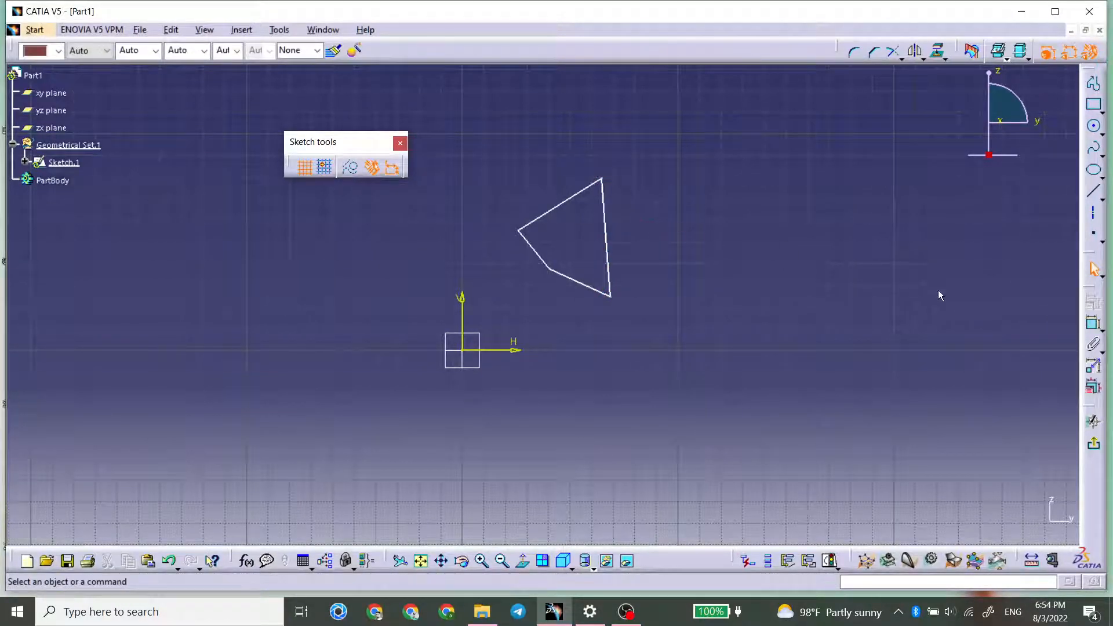
- Dimension the right edge's length again, placing the dimension farther to the right of the profile
{"action": "left_click", "coordinate": [1090, 330]}
{"action": "left_click", "coordinate": [607, 229]}
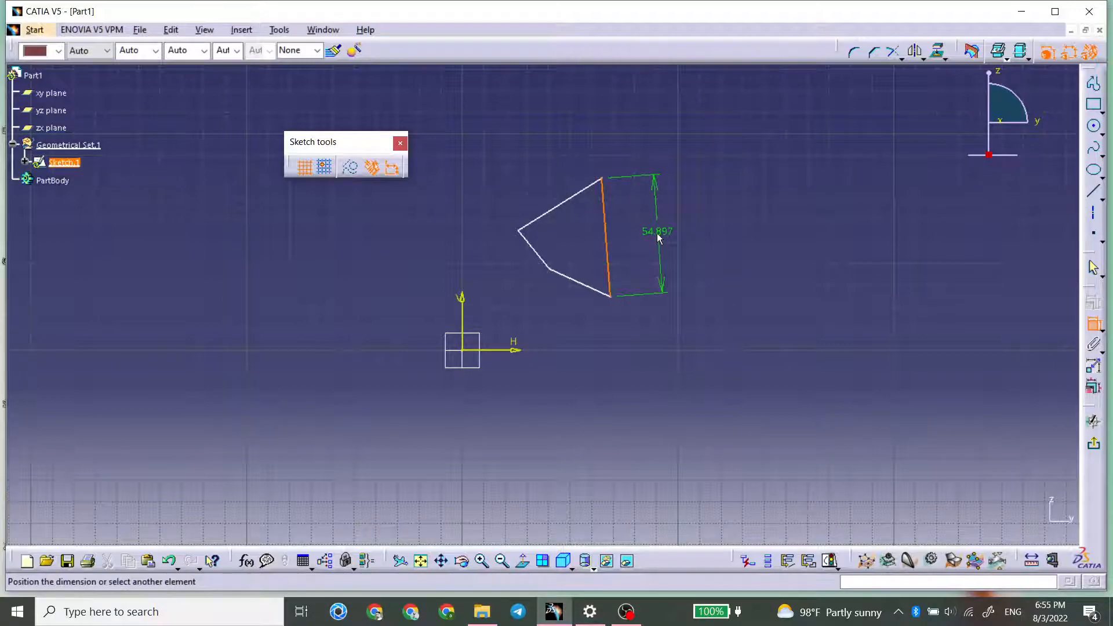
{"action": "left_click", "coordinate": [659, 237]}
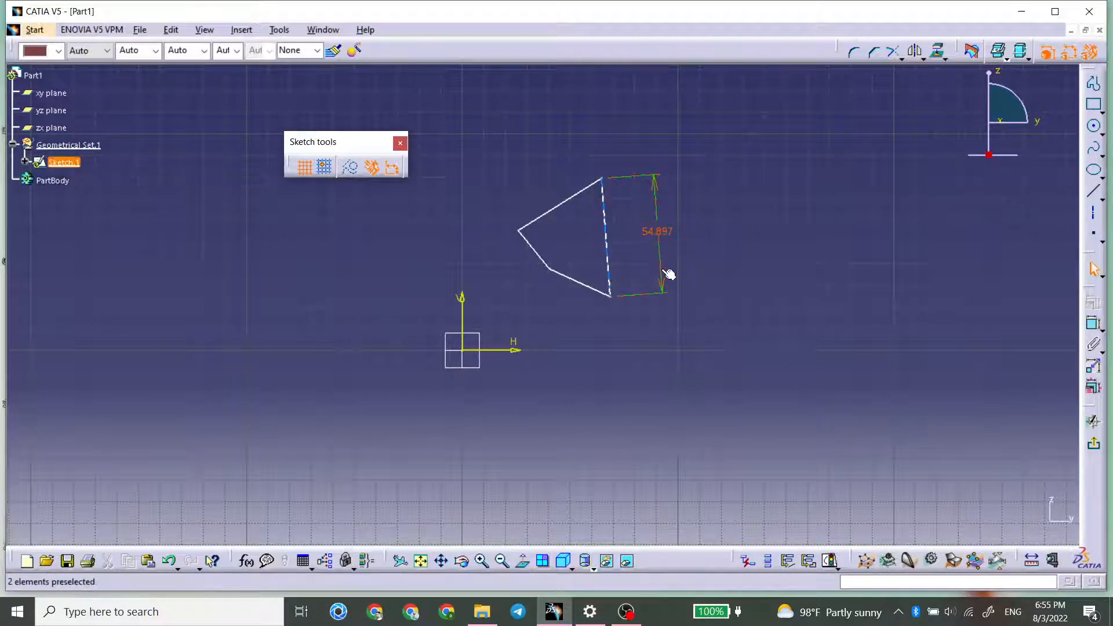
- Set the right edge's length dimension to 50 mm
{"action": "double_click", "coordinate": [666, 234]}
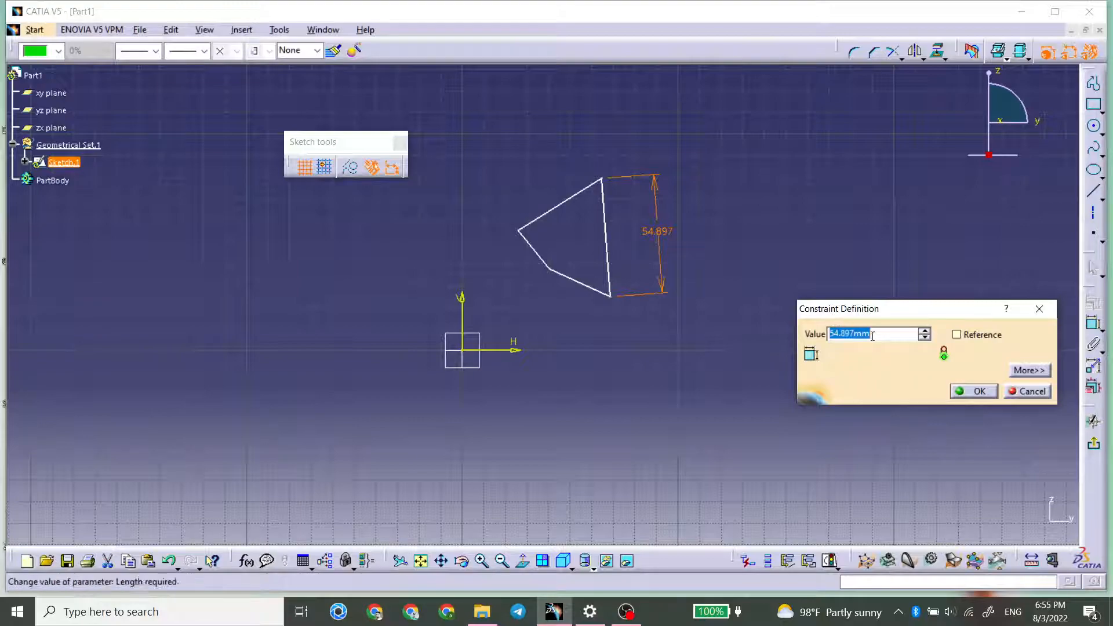
{"action": "mouse_move", "coordinate": [874, 335]}
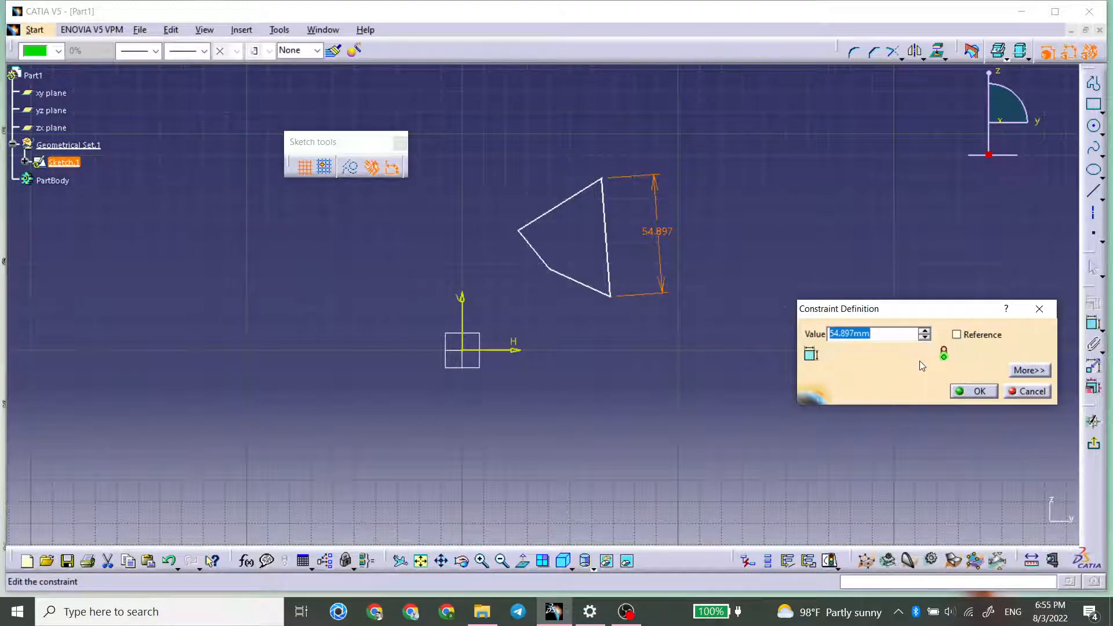
{"action": "type", "text": "50"}
{"action": "key", "text": "Return"}
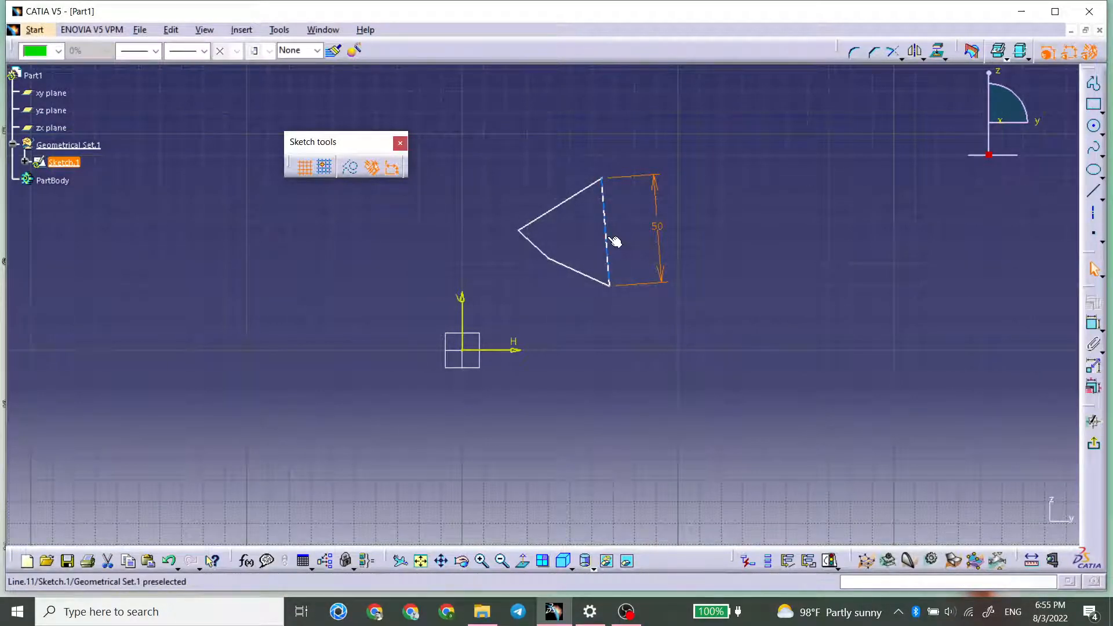
- Dimension the upper slanted edge's length, placing the dimension above the profile, and set it to 45 mm
{"action": "left_click", "coordinate": [1093, 325]}
{"action": "left_click", "coordinate": [565, 201]}
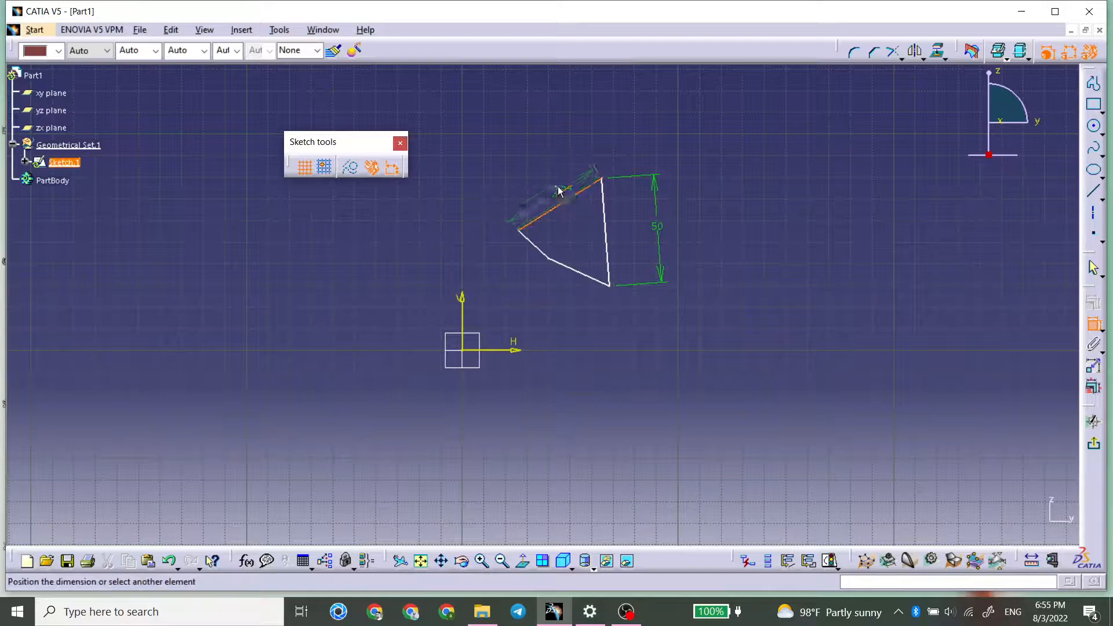
{"action": "left_click", "coordinate": [549, 168]}
{"action": "double_click", "coordinate": [553, 173]}
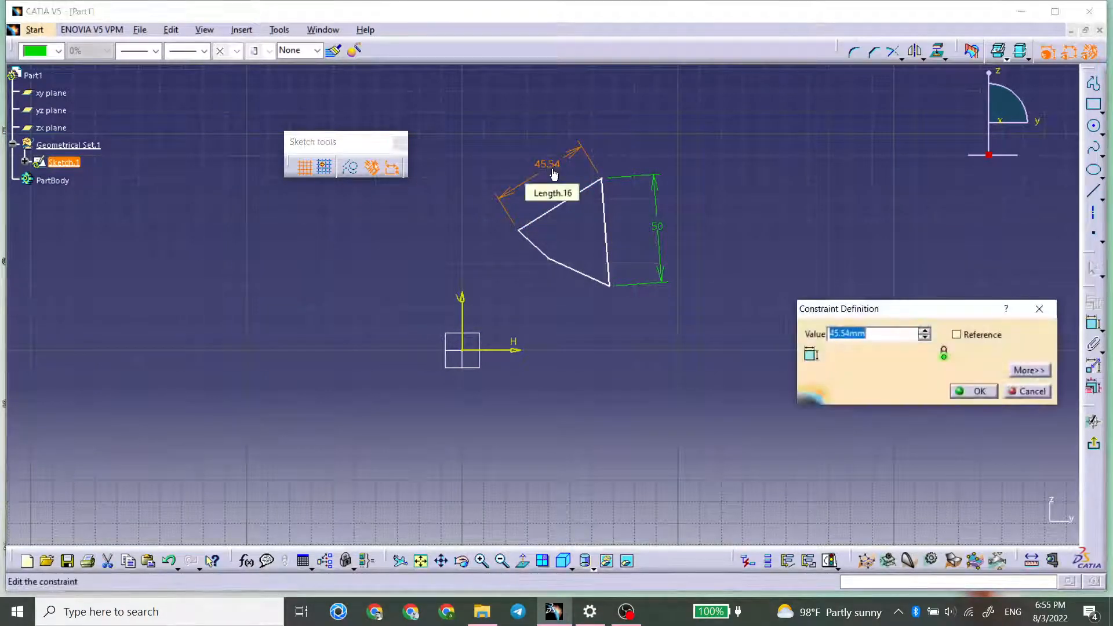
{"action": "type", "text": "45"}
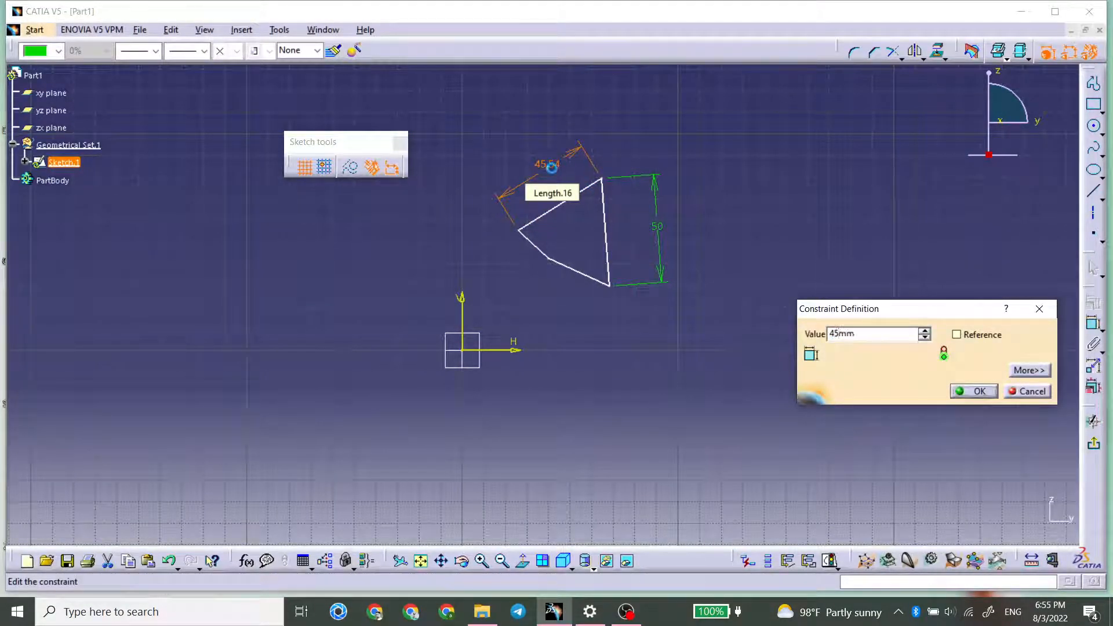
{"action": "key", "text": "Return"}
{"action": "left_click", "coordinate": [702, 175]}
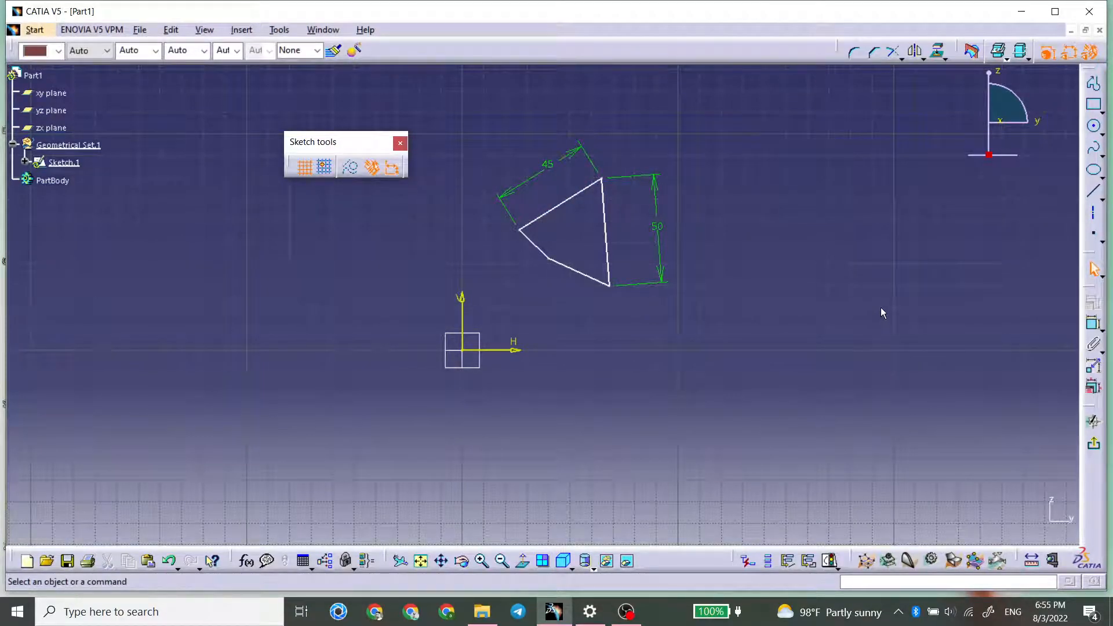
- Dimension the short lower-left edge's length outside the profile and set it to 20 mm
{"action": "left_click", "coordinate": [1094, 326]}
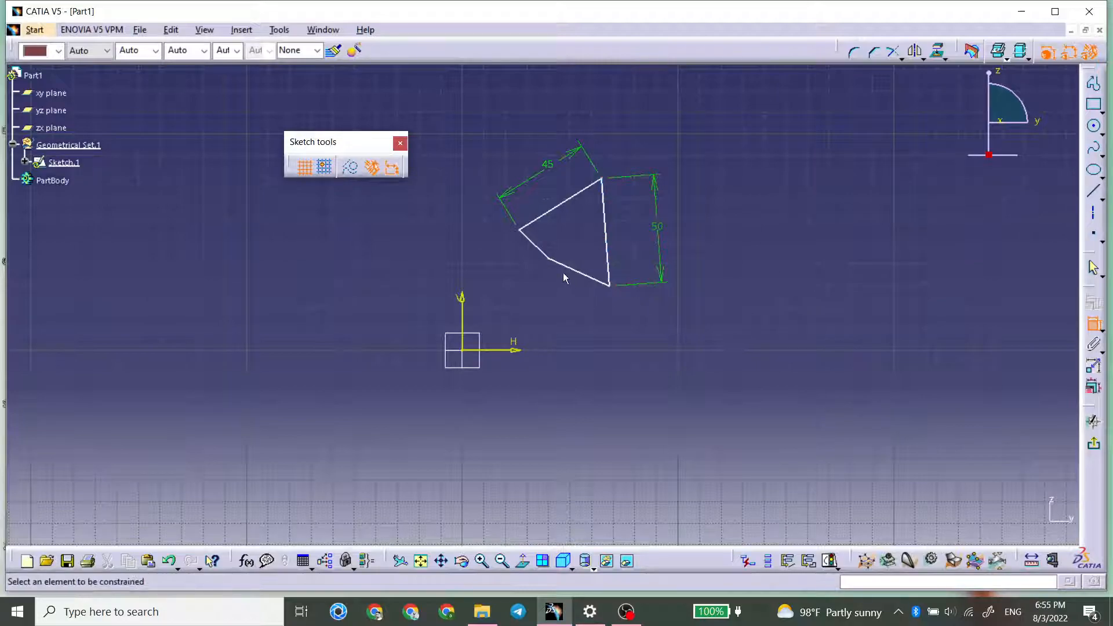
{"action": "left_click", "coordinate": [533, 246]}
{"action": "left_click", "coordinate": [503, 268]}
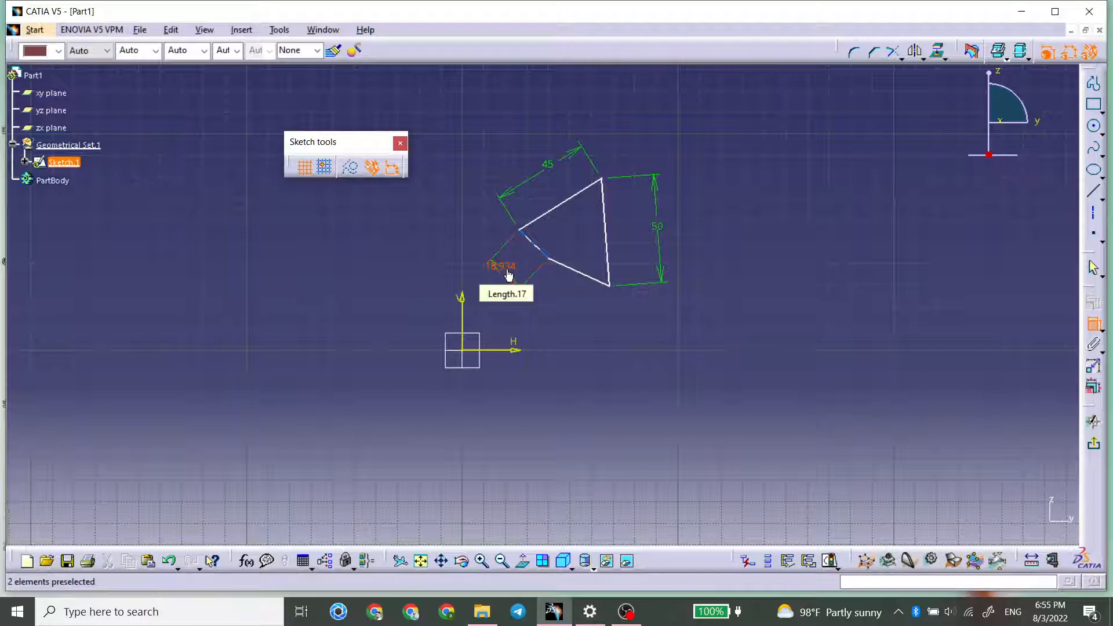
{"action": "double_click", "coordinate": [511, 283]}
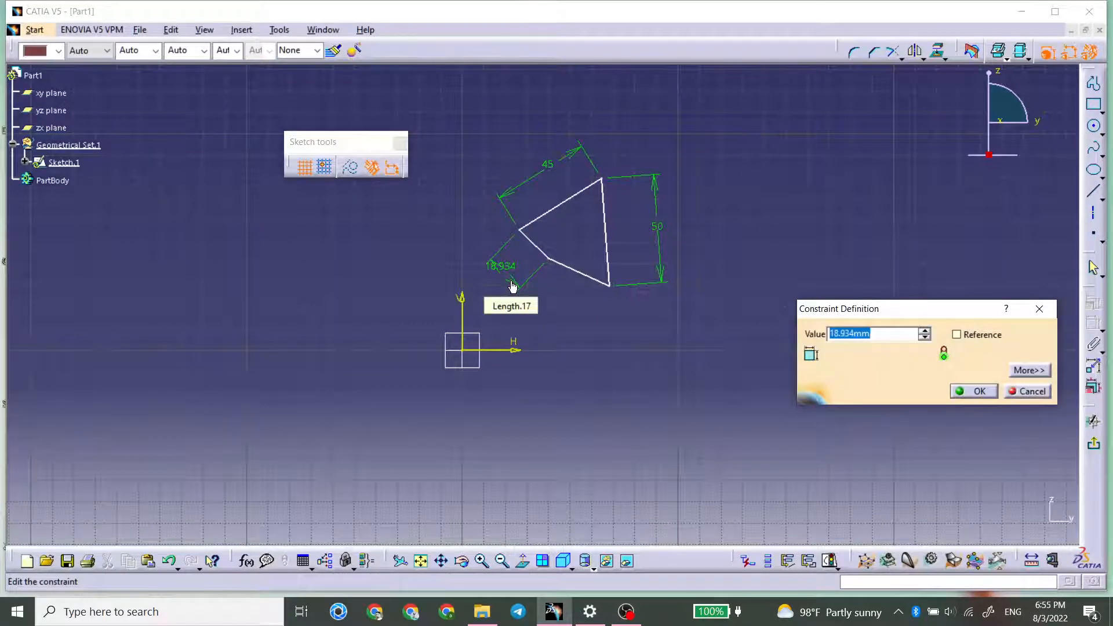
{"action": "type", "text": "20"}
{"action": "key", "text": "Return"}
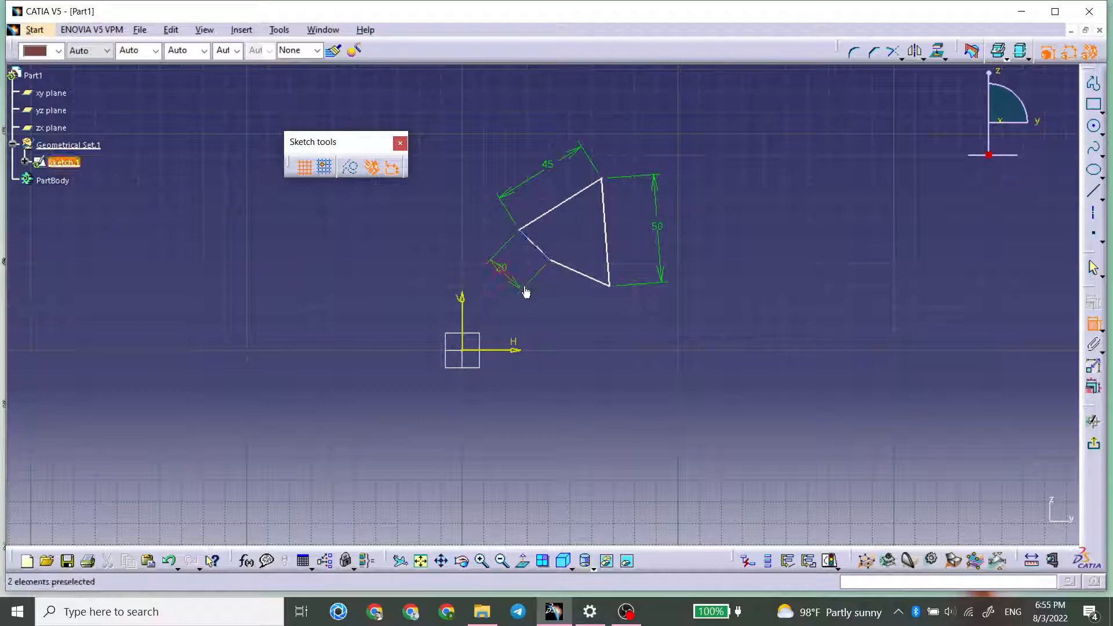
- Dimension the slanted bottom edge's length, placing the dimension below the profile, and set it to 30 mm
{"action": "left_click", "coordinate": [1093, 325]}
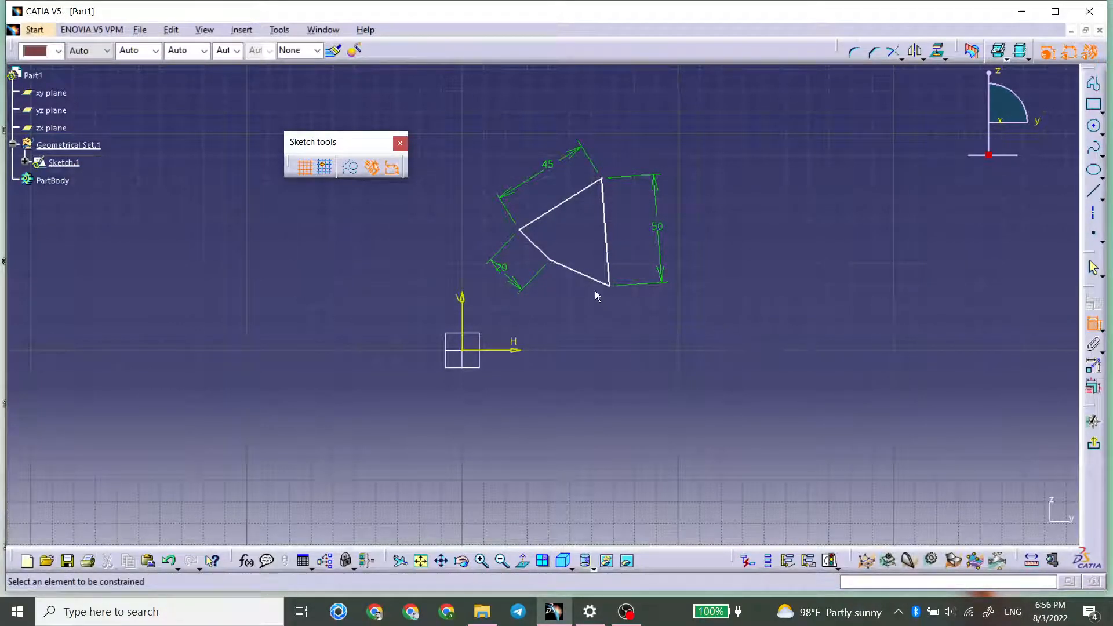
{"action": "left_click", "coordinate": [578, 272]}
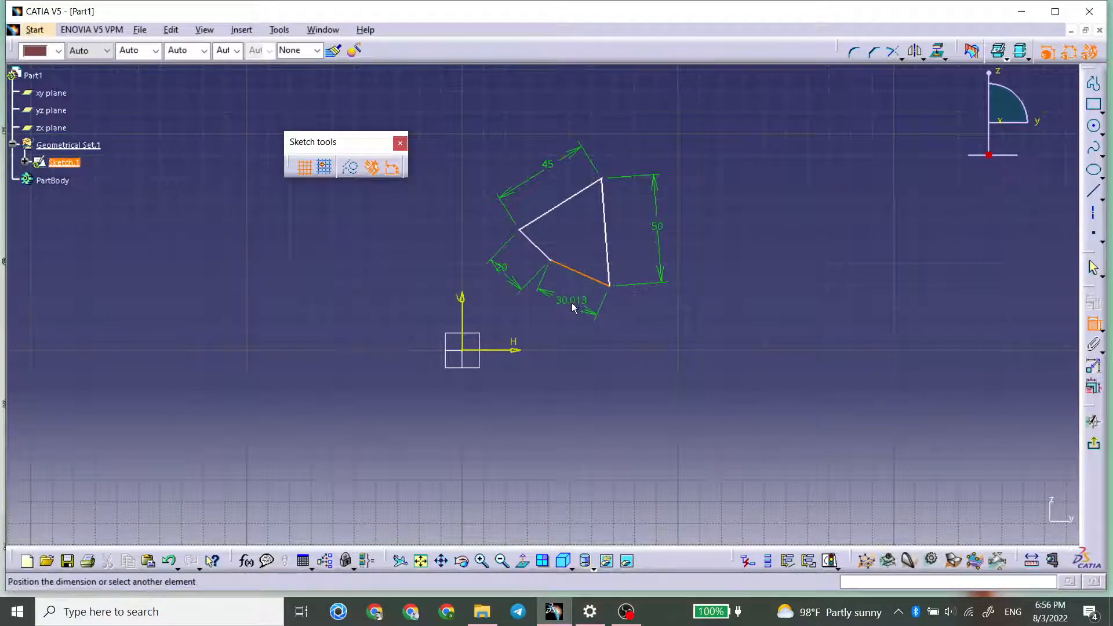
{"action": "left_click", "coordinate": [572, 308]}
{"action": "double_click", "coordinate": [570, 302]}
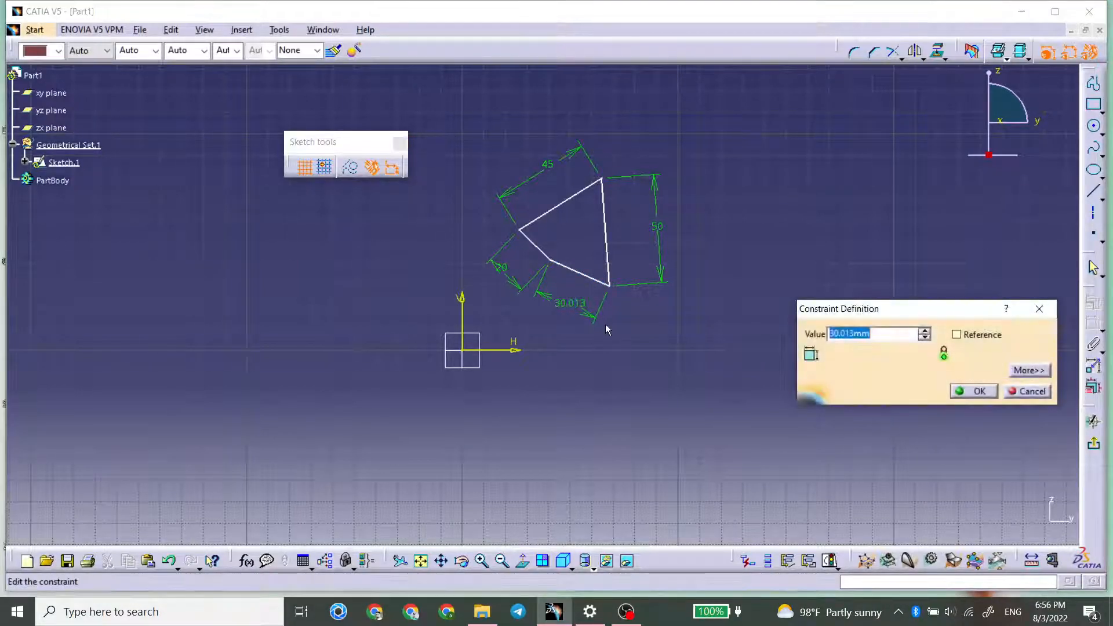
{"action": "type", "text": "30"}
{"action": "key", "text": "Return"}
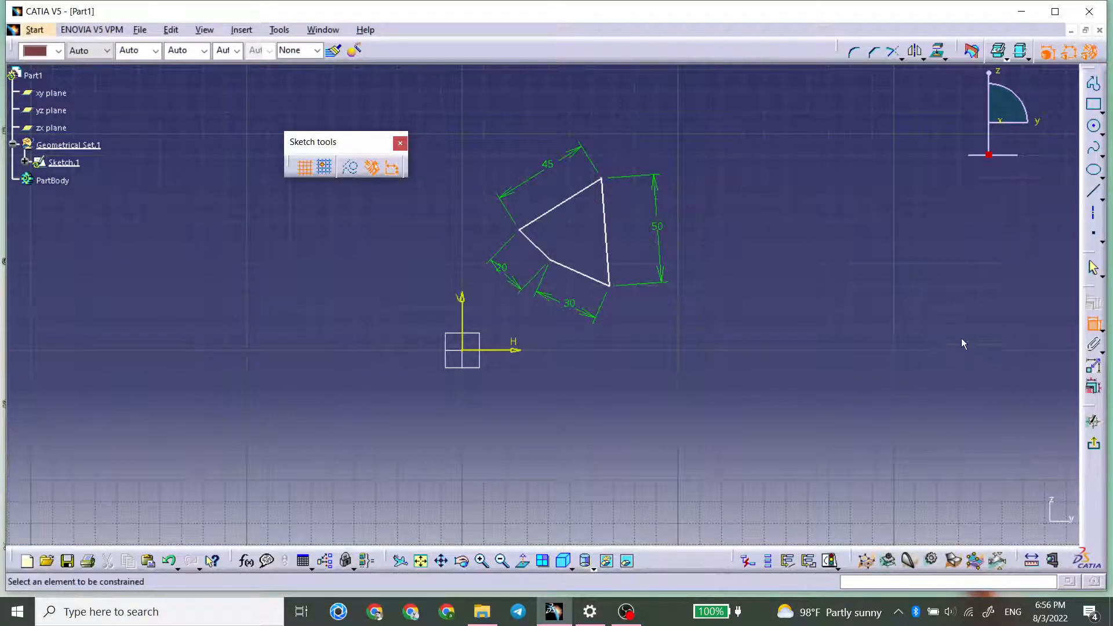
{"action": "left_click", "coordinate": [1092, 325]}
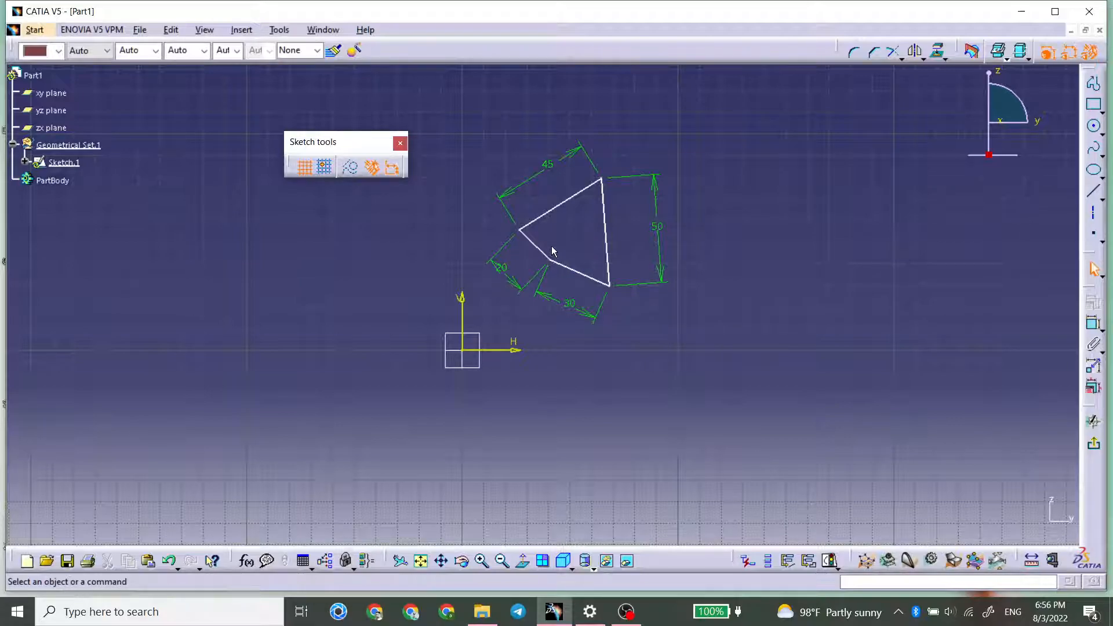
- Move the corner shared by the 20 mm and 30 mm edges outward to the left to reshape the profile
{"action": "mouse_move", "coordinate": [556, 265]}
{"action": "left_mouse_down"}
{"action": "mouse_move", "coordinate": [541, 268]}
{"action": "mouse_move", "coordinate": [548, 297]}
{"action": "mouse_move", "coordinate": [524, 236]}
{"action": "mouse_move", "coordinate": [516, 273]}
{"action": "mouse_move", "coordinate": [525, 248]}
{"action": "mouse_move", "coordinate": [512, 266]}
{"action": "mouse_move", "coordinate": [509, 249]}
{"action": "mouse_move", "coordinate": [497, 273]}
{"action": "mouse_move", "coordinate": [505, 279]}
{"action": "mouse_move", "coordinate": [512, 259]}
{"action": "mouse_move", "coordinate": [519, 268]}
{"action": "mouse_move", "coordinate": [519, 256]}
{"action": "left_mouse_up"}
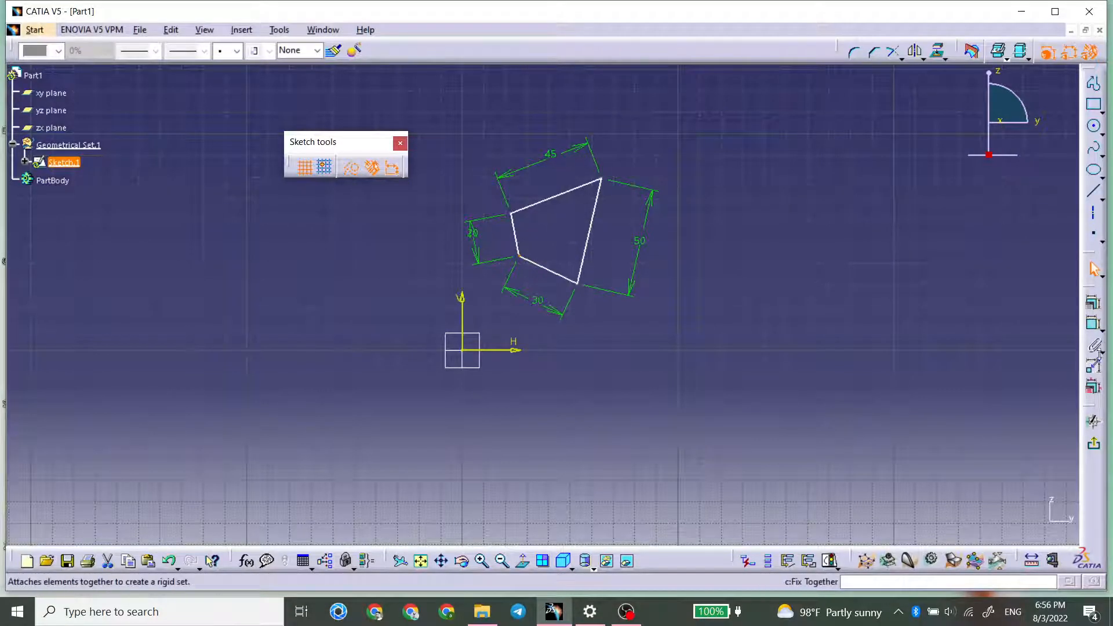
{"action": "left_click", "coordinate": [1093, 327]}
{"action": "key", "text": "Escape"}
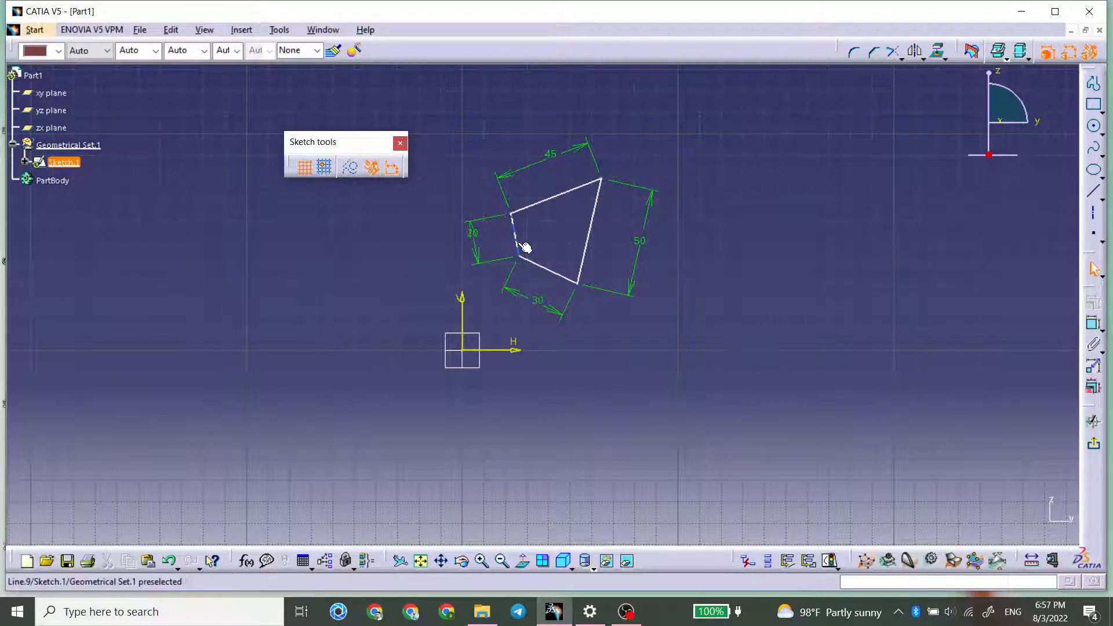
{"action": "left_click", "coordinate": [523, 247]}
{"action": "key", "text": "Escape"}
- Constrain the angle between the 30 mm bottom edge and the 20 mm left edge to 60 degrees
{"action": "left_click", "coordinate": [1093, 326]}
{"action": "left_click", "coordinate": [541, 266]}
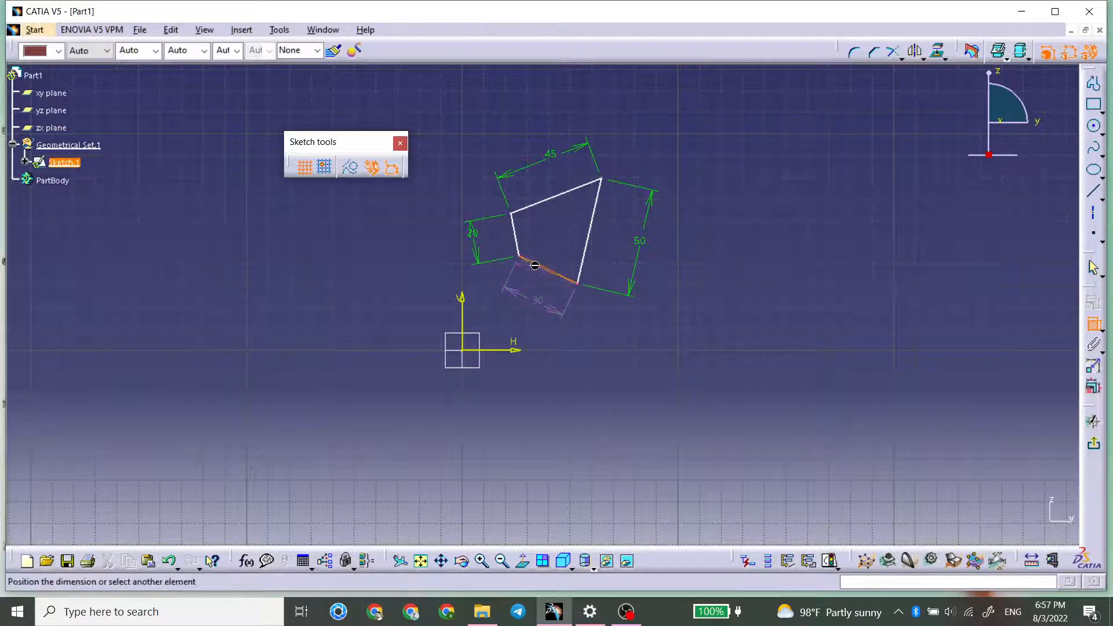
{"action": "left_click", "coordinate": [523, 239]}
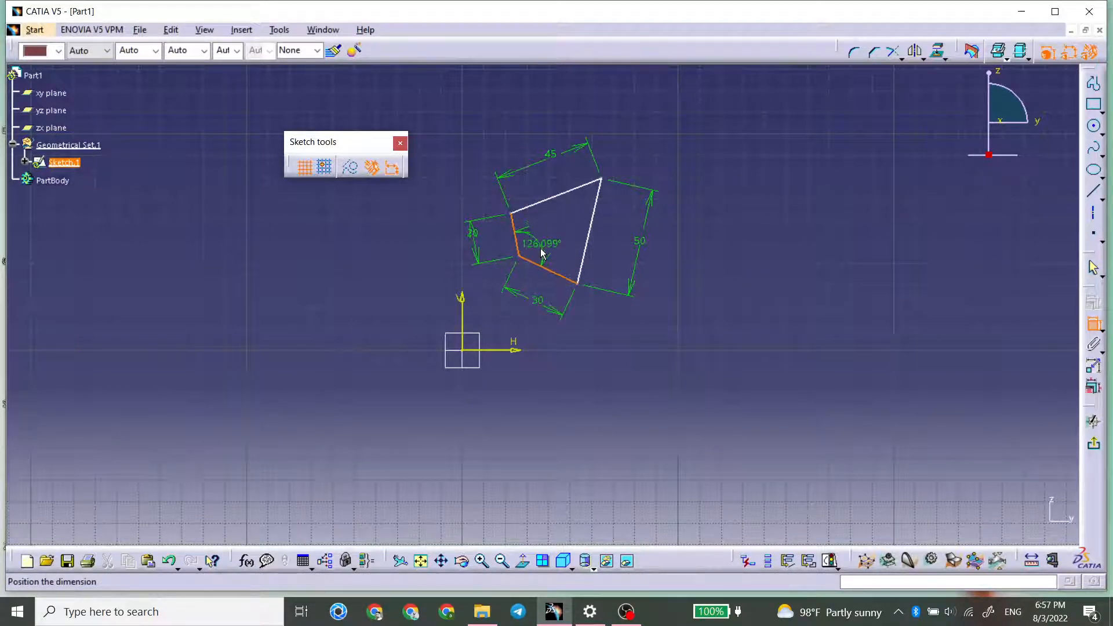
{"action": "left_click", "coordinate": [544, 247]}
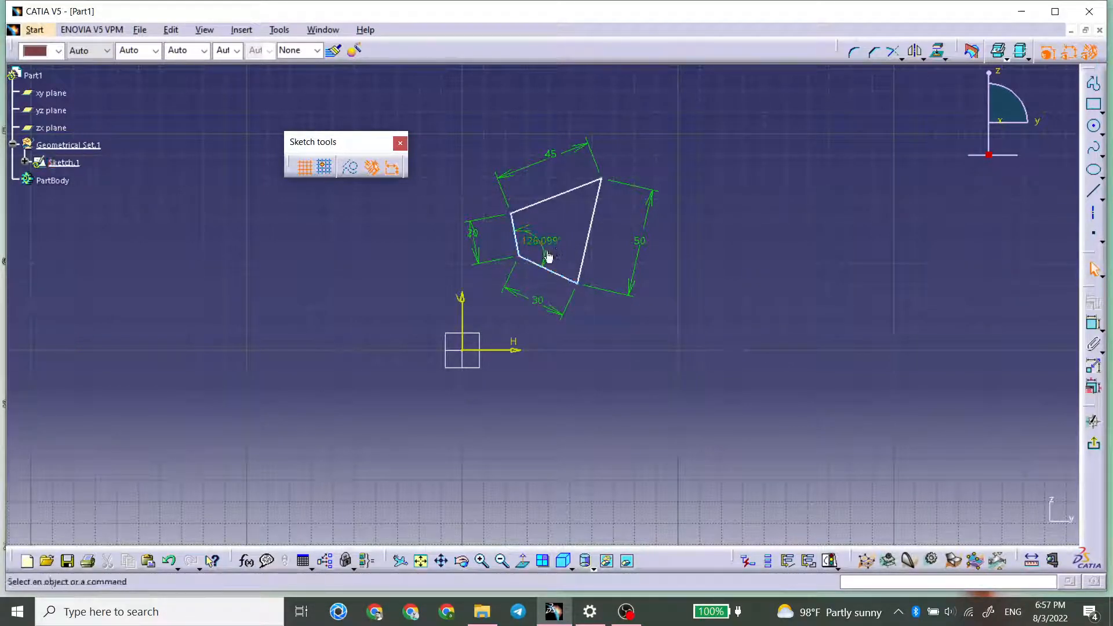
{"action": "double_click", "coordinate": [545, 246]}
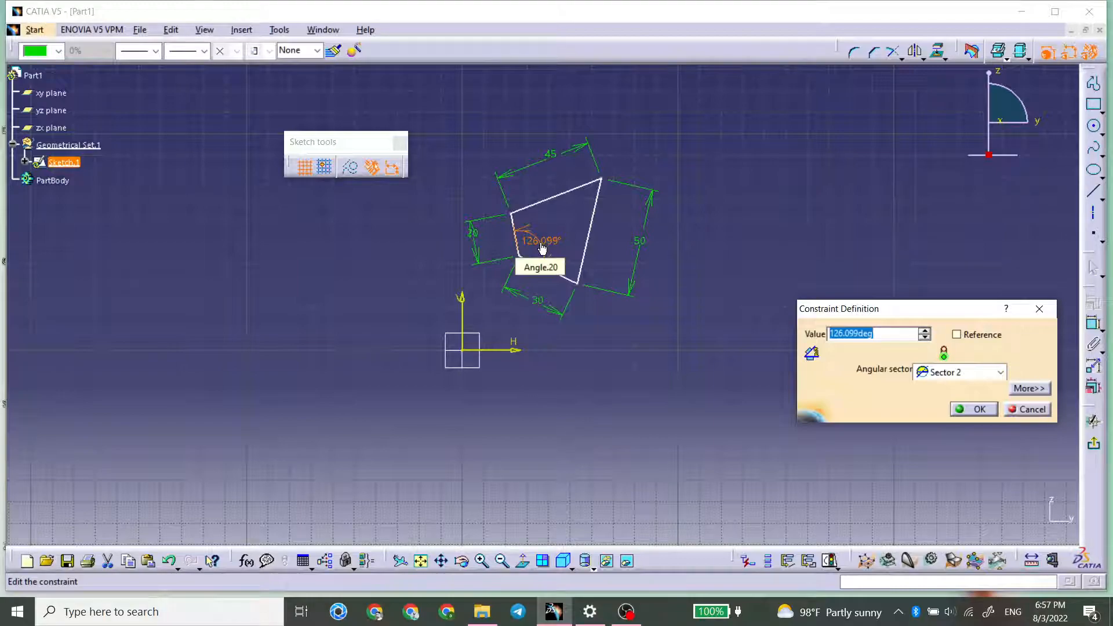
{"action": "type", "text": "60"}
{"action": "key", "text": "Return"}
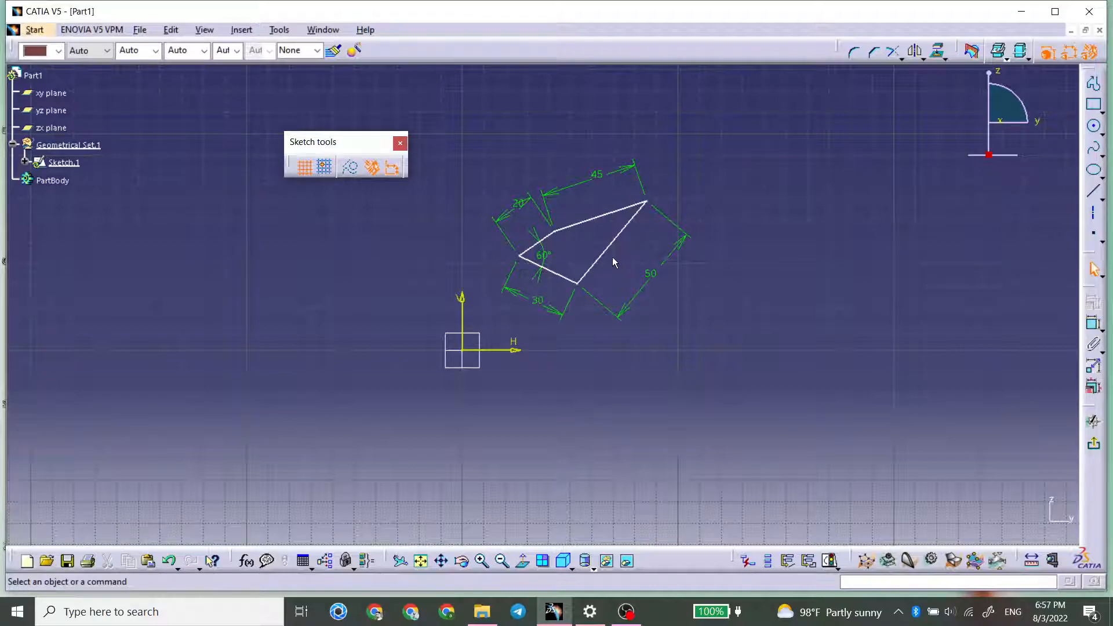
- Try to add an angle dimension between the 45 mm upper edge and the 20 mm left edge, and delete it
{"action": "left_click", "coordinate": [617, 211]}
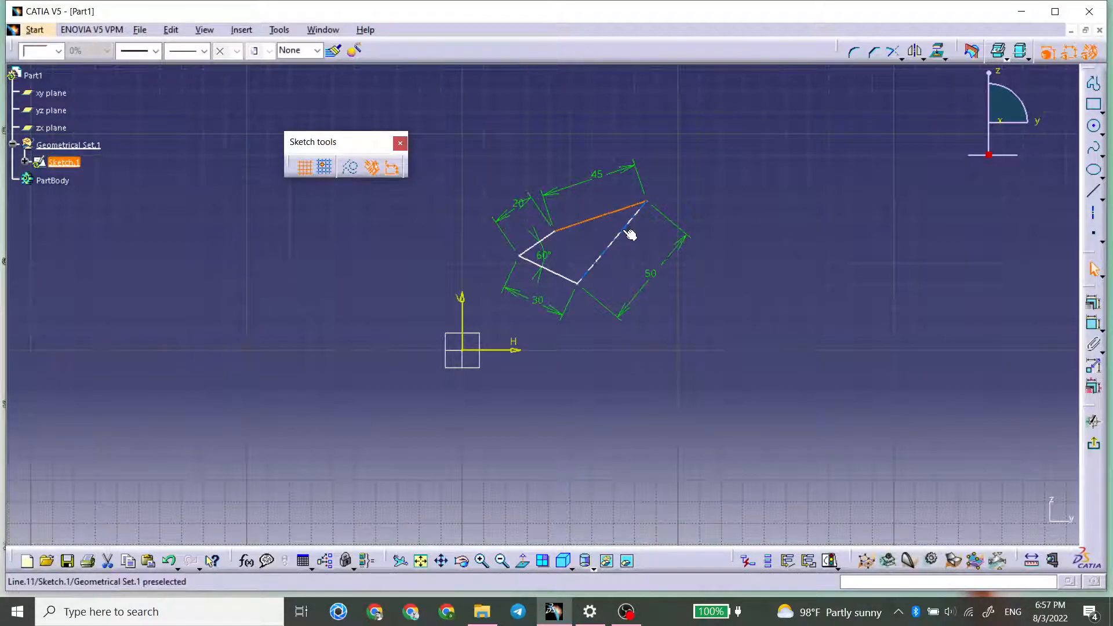
{"action": "left_click", "coordinate": [1046, 337]}
{"action": "left_click", "coordinate": [1090, 321]}
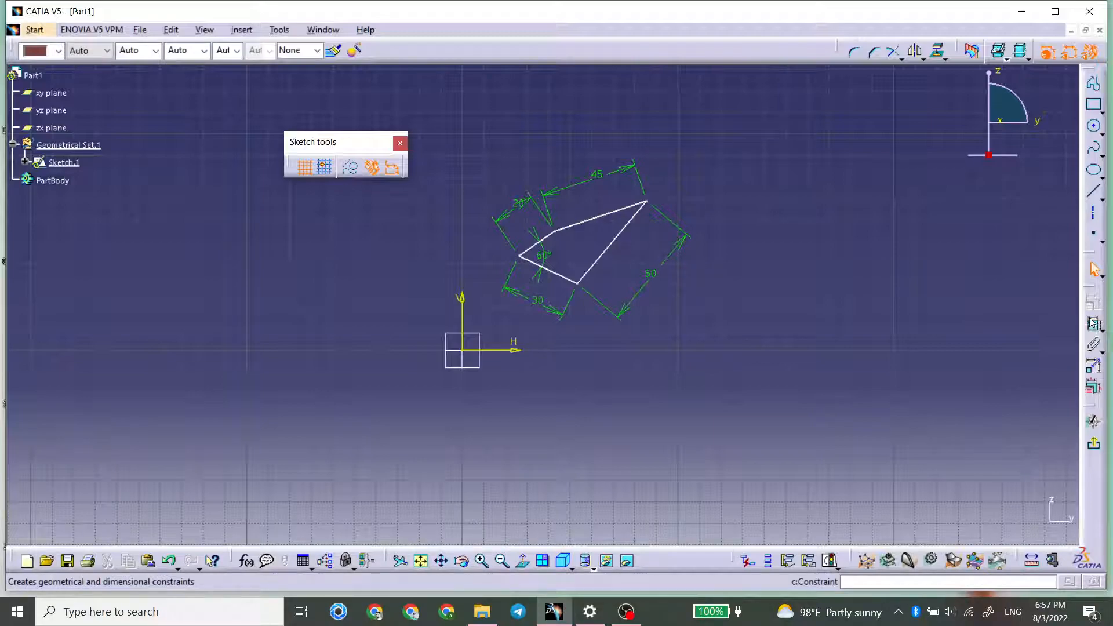
{"action": "left_click", "coordinate": [578, 226]}
{"action": "left_click", "coordinate": [557, 240]}
{"action": "left_click", "coordinate": [562, 242]}
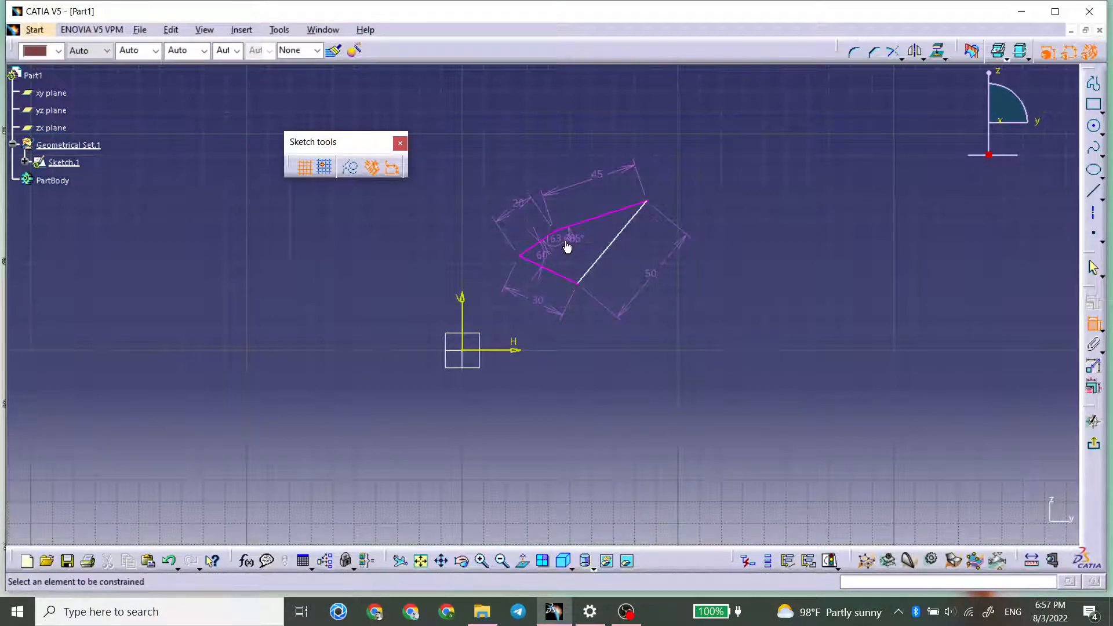
{"action": "double_click", "coordinate": [568, 245]}
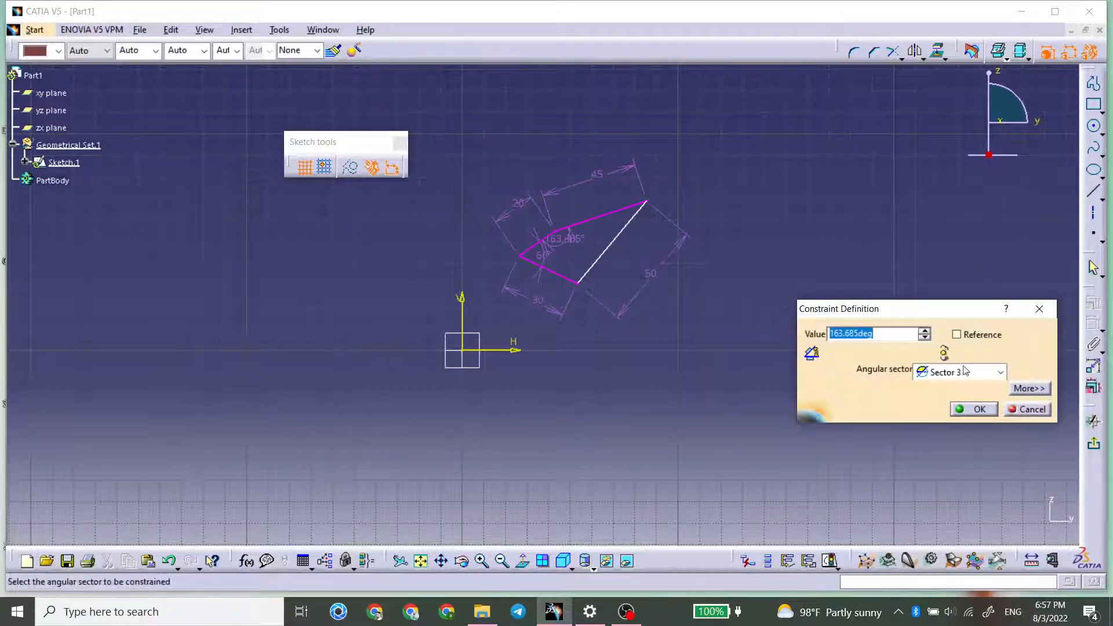
{"action": "left_click", "coordinate": [1026, 409]}
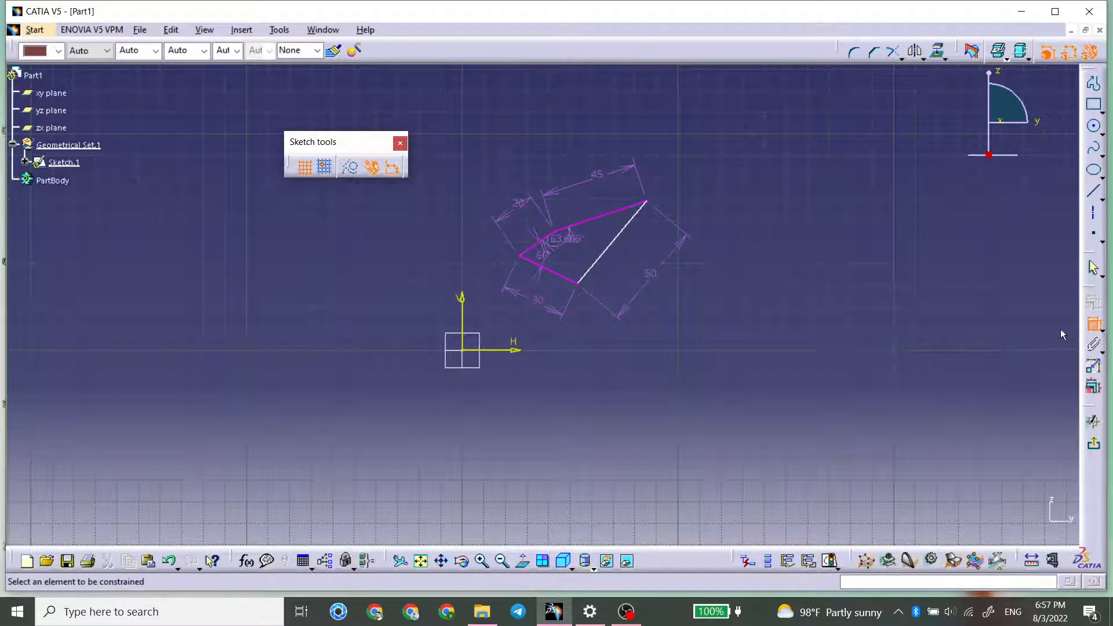
{"action": "left_click", "coordinate": [1093, 323]}
{"action": "left_click", "coordinate": [573, 244]}
{"action": "key", "text": "Delete"}
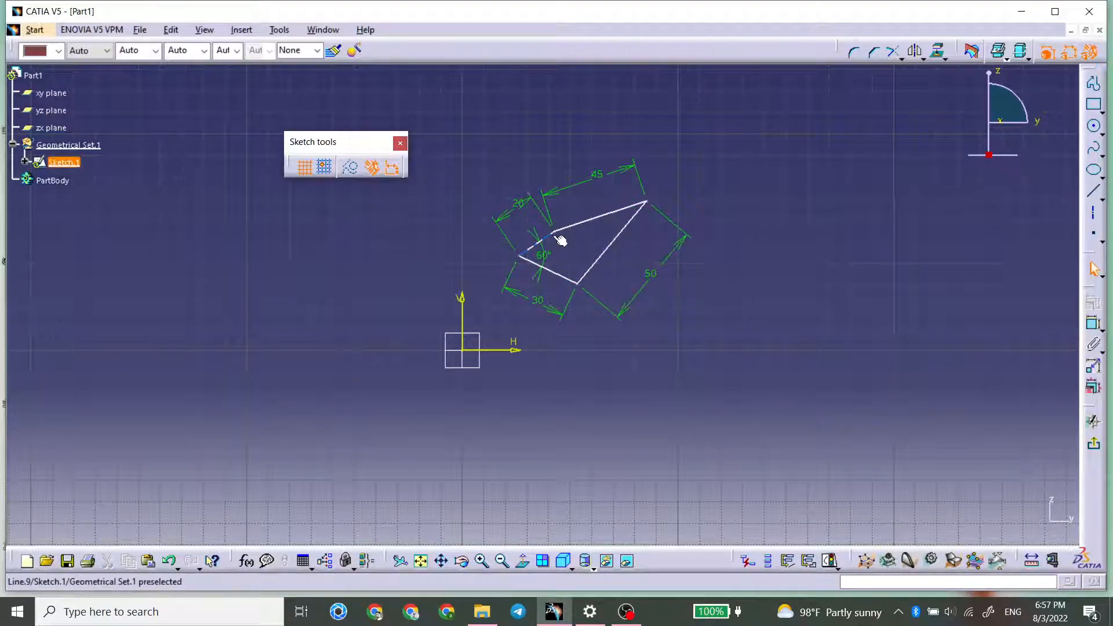
- Reposition the dimensioned profile by moving its upper-left corner up, its 45 mm edge down and its 50 mm edge up and to the right
{"action": "mouse_move", "coordinate": [556, 233]}
{"action": "left_mouse_down"}
{"action": "mouse_move", "coordinate": [533, 212]}
{"action": "mouse_move", "coordinate": [574, 251]}
{"action": "mouse_move", "coordinate": [557, 218]}
{"action": "left_mouse_up"}
{"action": "left_click", "coordinate": [560, 249]}
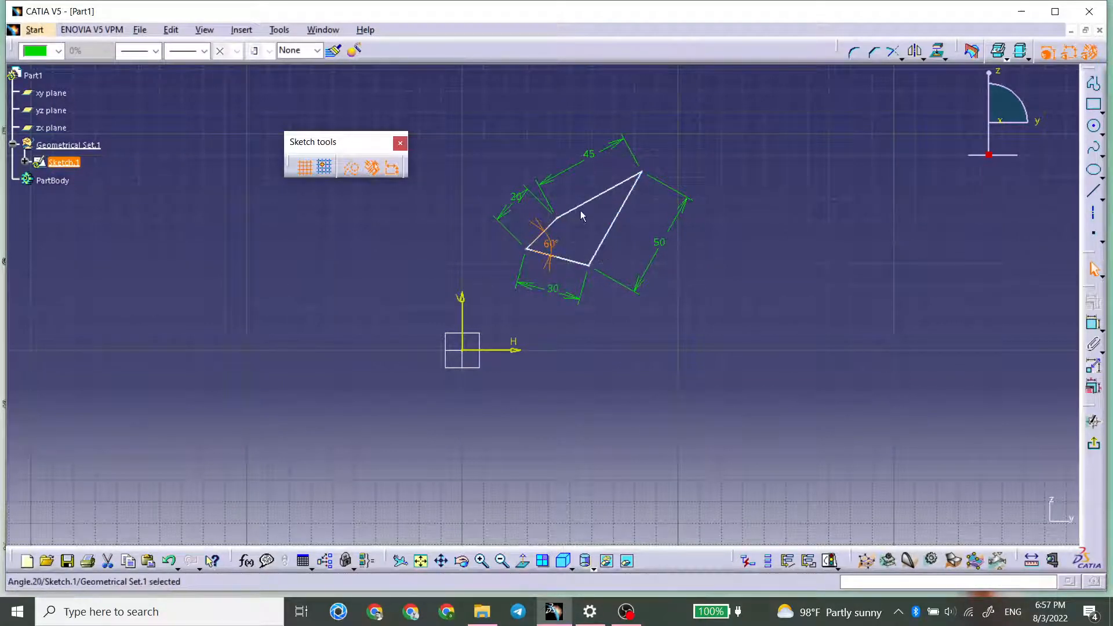
{"action": "left_click_drag", "start_coordinate": [586, 209], "coordinate": [589, 235]}
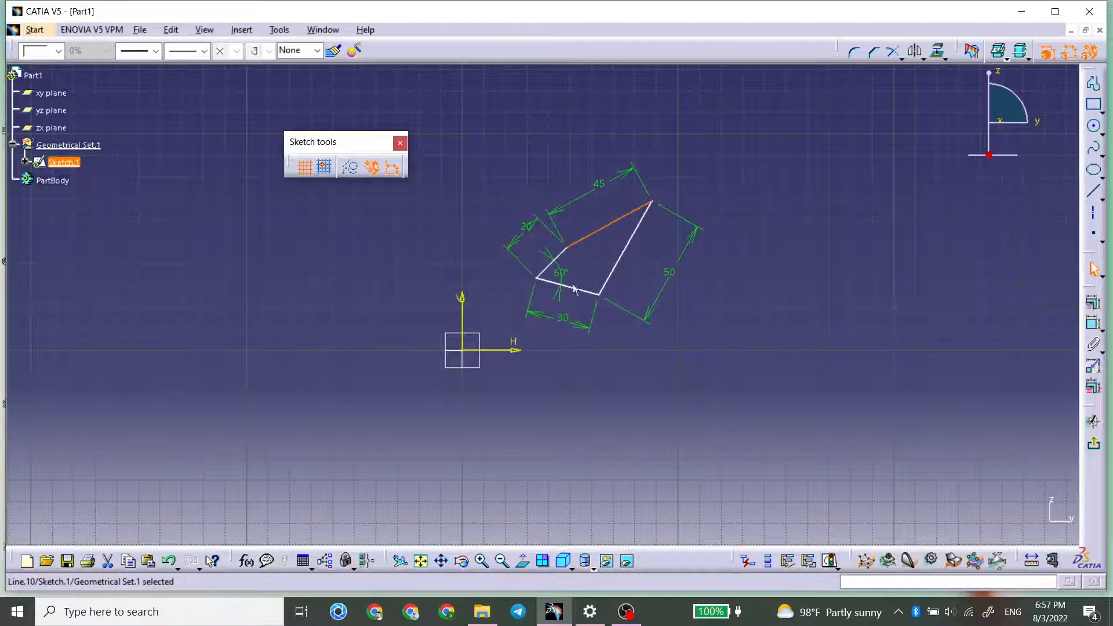
{"action": "left_click", "coordinate": [745, 193]}
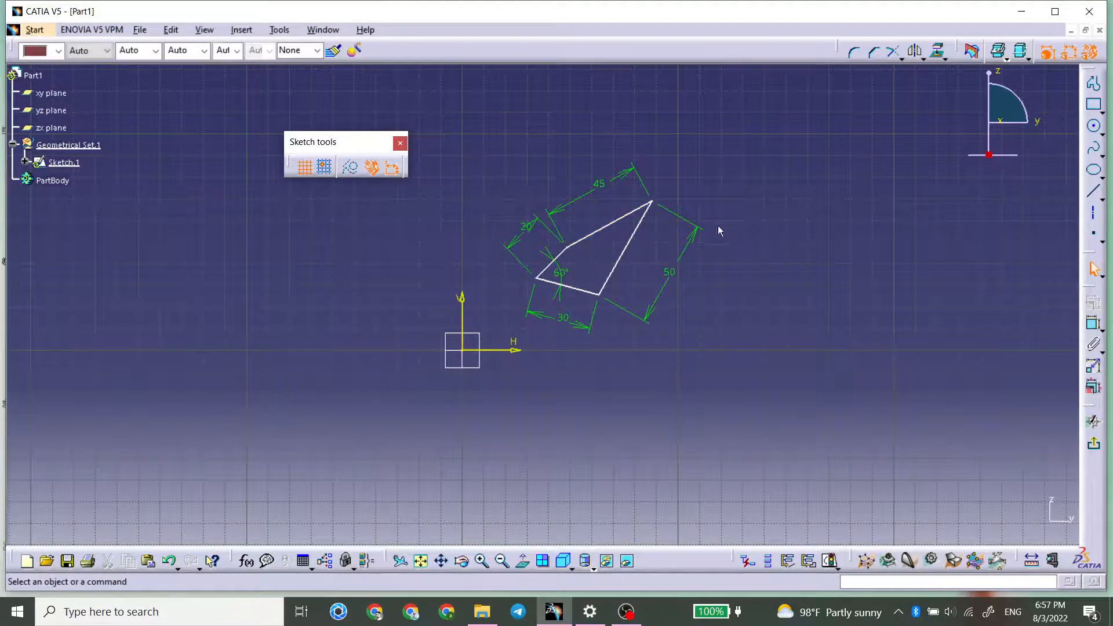
{"action": "left_click_drag", "start_coordinate": [632, 262], "coordinate": [645, 233]}
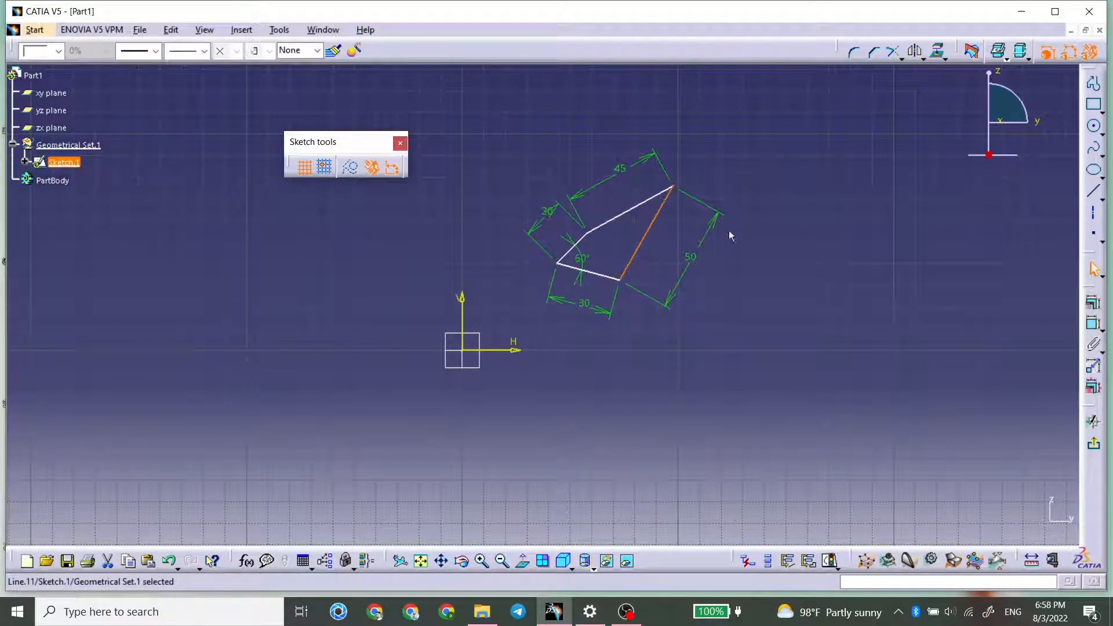
{"action": "left_click", "coordinate": [764, 220]}
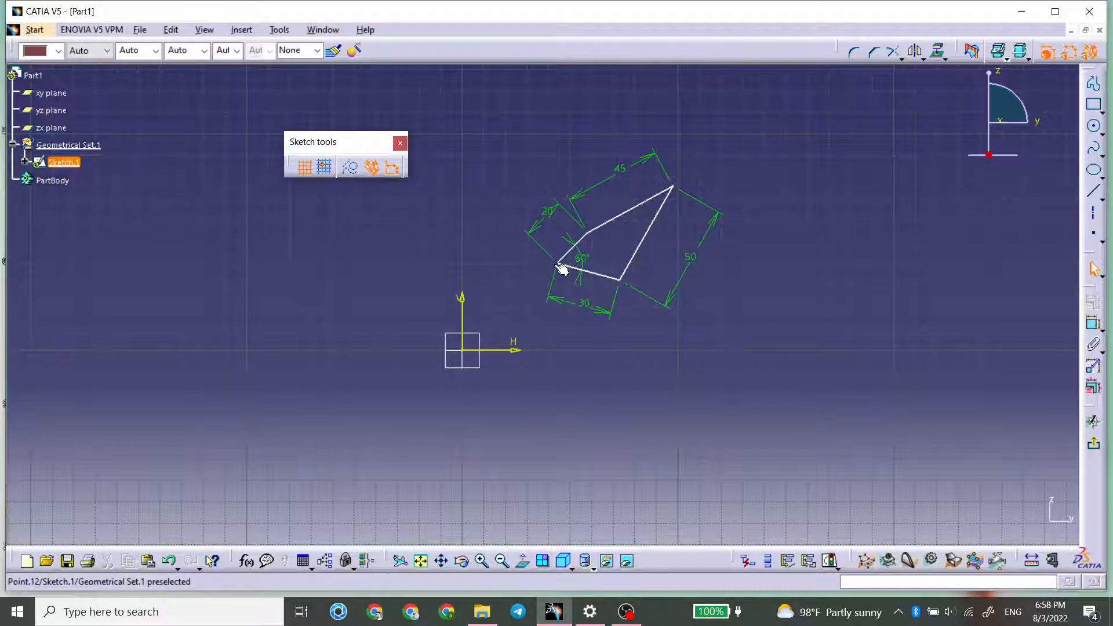
{"action": "left_click", "coordinate": [536, 257]}
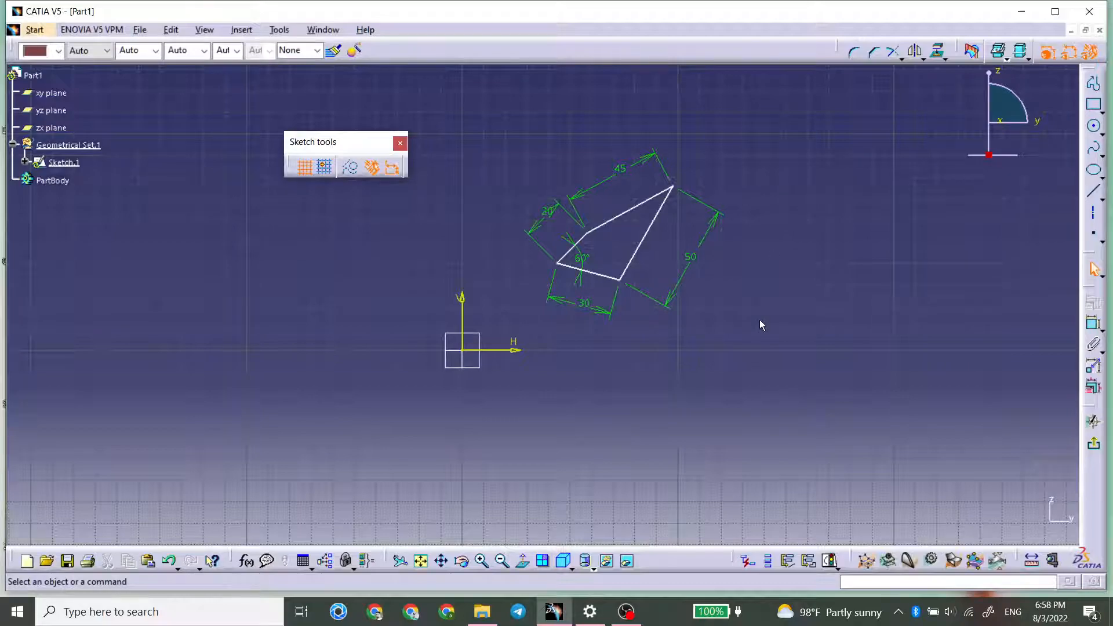
- Constrain the distance between the profile's lower-left corner and the vertical axis to 40 mm
{"action": "left_click", "coordinate": [1094, 324]}
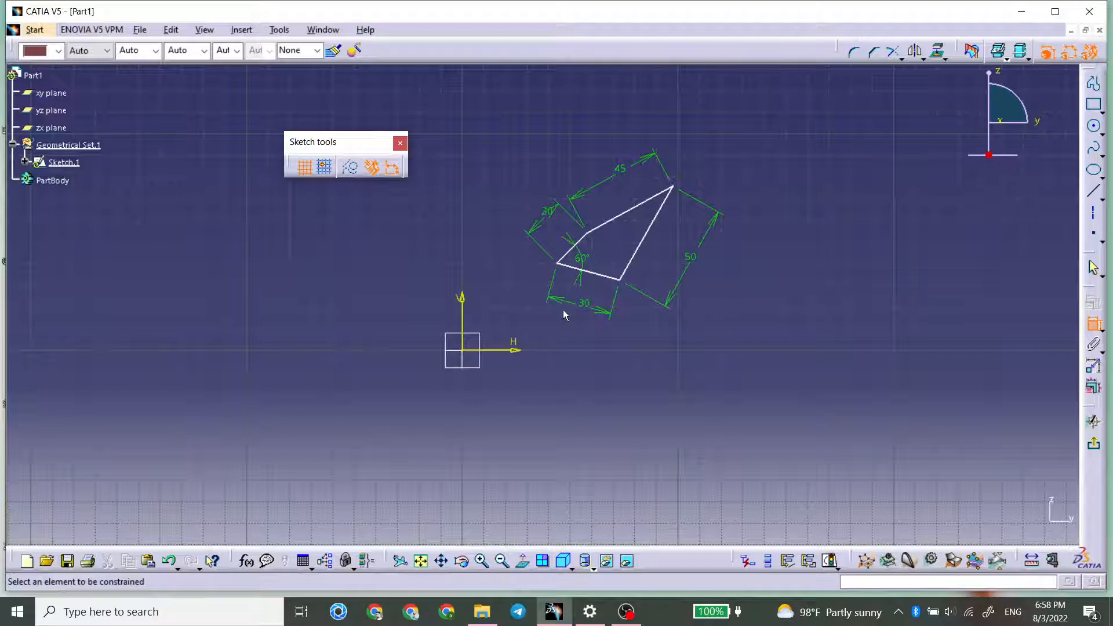
{"action": "left_click", "coordinate": [559, 267]}
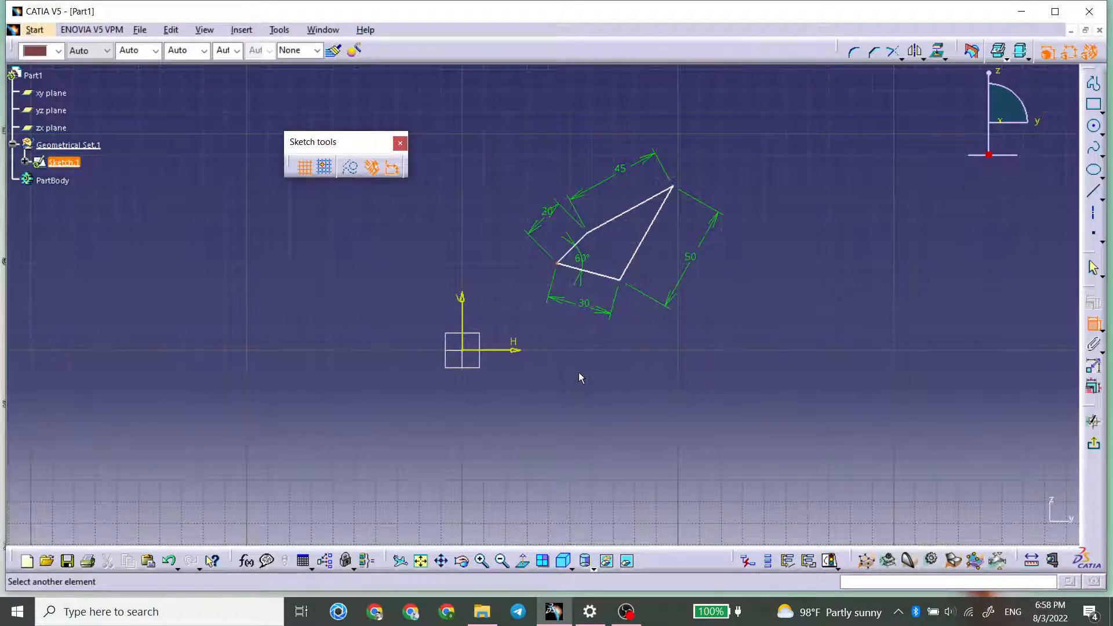
{"action": "left_click", "coordinate": [462, 320]}
{"action": "left_click", "coordinate": [490, 264]}
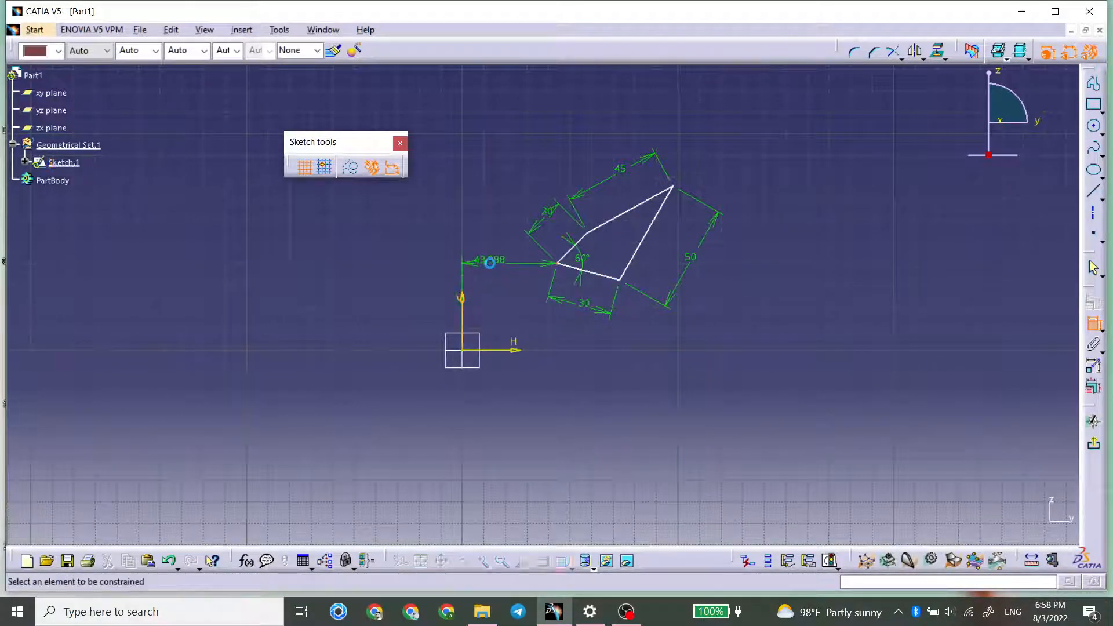
{"action": "double_click", "coordinate": [493, 267]}
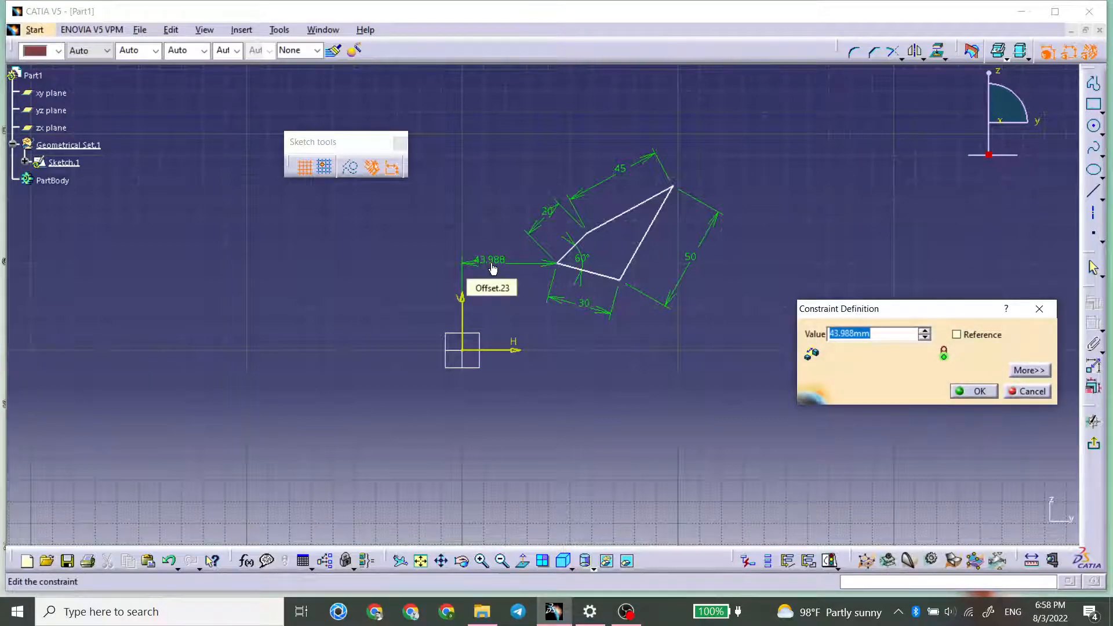
{"action": "type", "text": "40"}
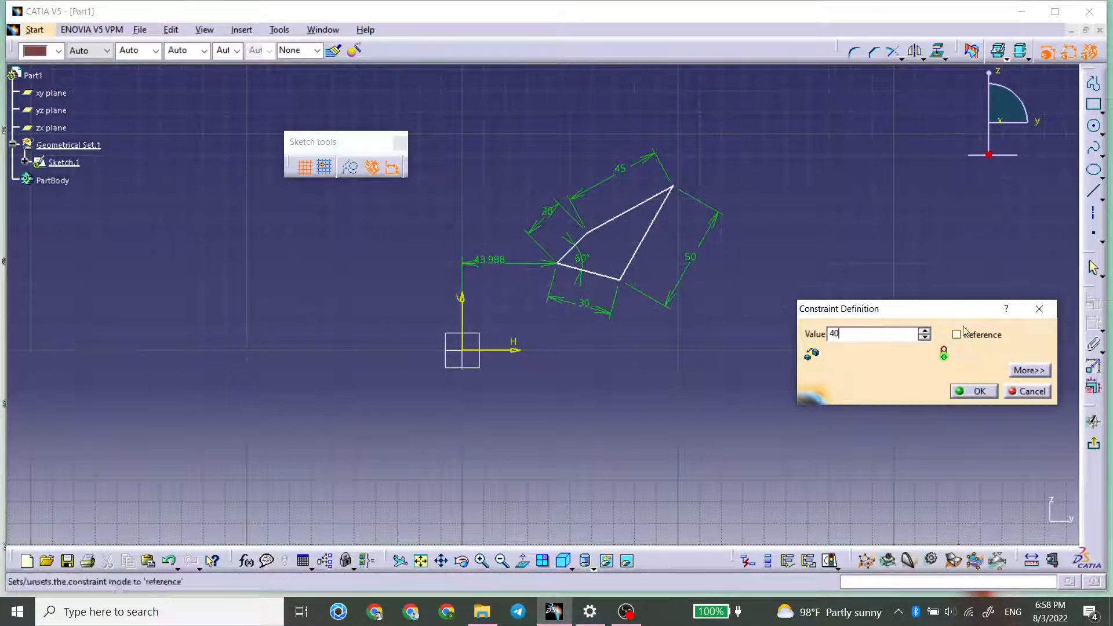
{"action": "left_click", "coordinate": [974, 391]}
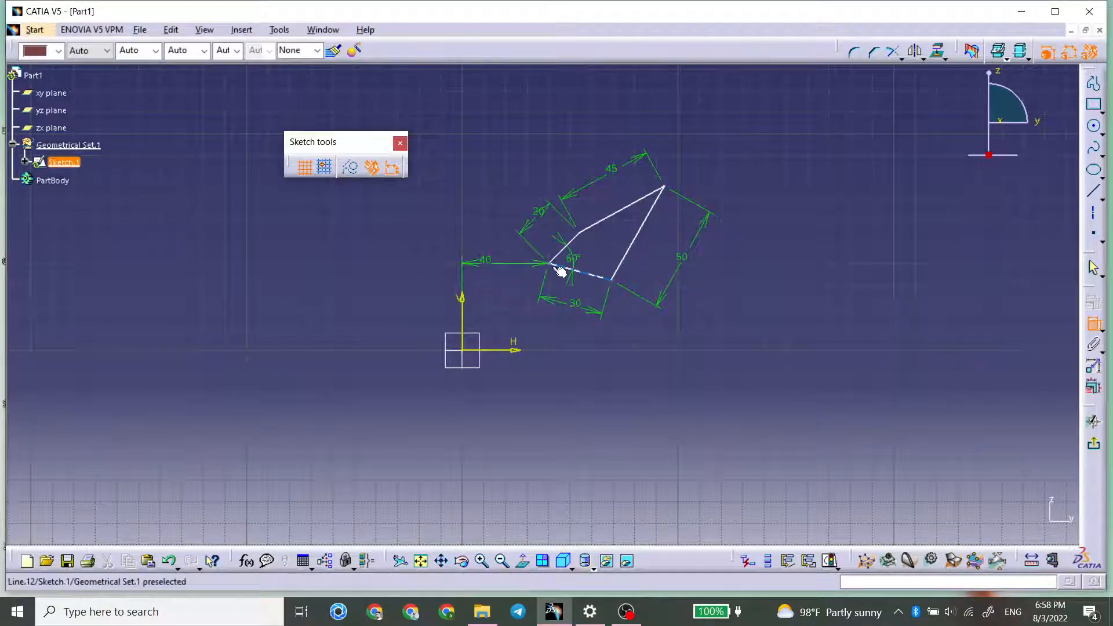
- Constrain the distance between the profile's lower-left corner and the horizontal axis to 40 mm
{"action": "left_click", "coordinate": [549, 264]}
{"action": "left_click", "coordinate": [517, 351]}
{"action": "left_click", "coordinate": [510, 304]}
{"action": "double_click", "coordinate": [514, 310]}
{"action": "type", "text": "40"}
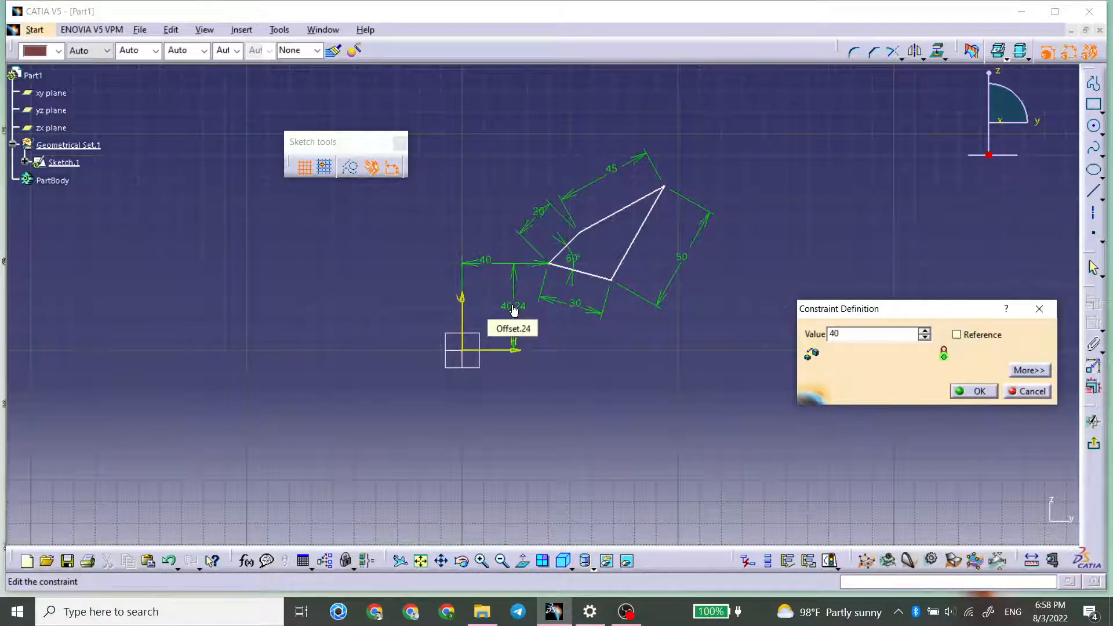
{"action": "key", "text": "Return"}
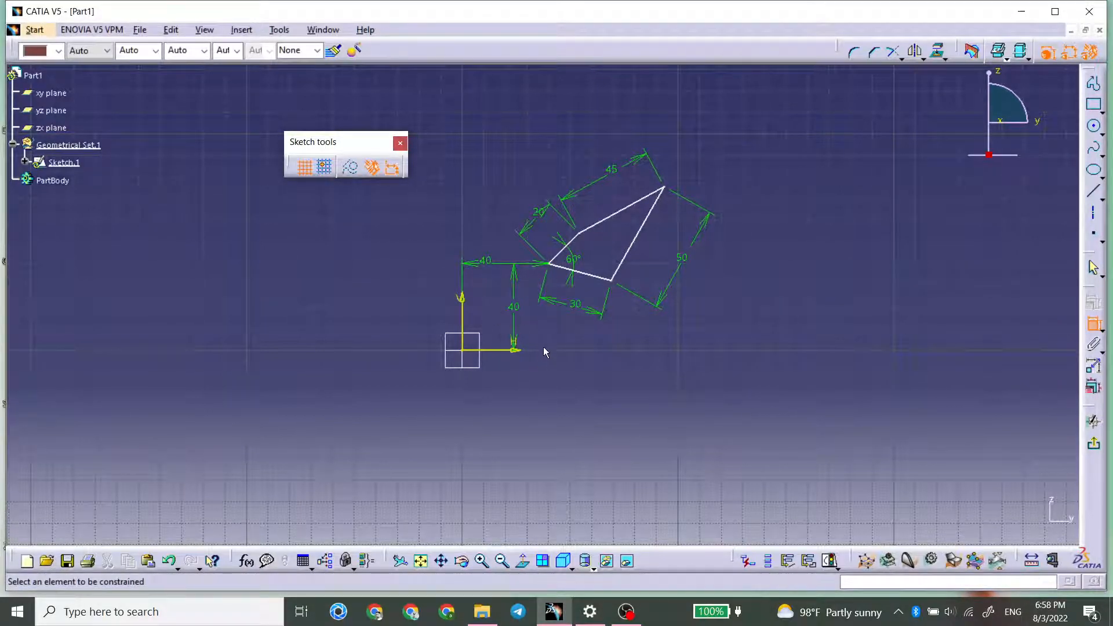
- Move the corner shared by the 45 mm and 50 mm edges up and to the left, swinging the profile about its lower-left corner
{"action": "left_click", "coordinate": [1092, 324]}
{"action": "mouse_move", "coordinate": [671, 189]}
{"action": "left_mouse_down"}
{"action": "mouse_move", "coordinate": [474, 131]}
{"action": "mouse_move", "coordinate": [573, 172]}
{"action": "mouse_move", "coordinate": [670, 355]}
{"action": "mouse_move", "coordinate": [660, 393]}
{"action": "mouse_move", "coordinate": [632, 157]}
{"action": "mouse_move", "coordinate": [591, 159]}
{"action": "mouse_move", "coordinate": [678, 271]}
{"action": "mouse_move", "coordinate": [668, 211]}
{"action": "mouse_move", "coordinate": [533, 132]}
{"action": "mouse_move", "coordinate": [379, 211]}
{"action": "mouse_move", "coordinate": [546, 464]}
{"action": "mouse_move", "coordinate": [698, 218]}
{"action": "mouse_move", "coordinate": [427, 213]}
{"action": "mouse_move", "coordinate": [481, 427]}
{"action": "mouse_move", "coordinate": [711, 308]}
{"action": "mouse_move", "coordinate": [690, 149]}
{"action": "mouse_move", "coordinate": [644, 122]}
{"action": "mouse_move", "coordinate": [678, 234]}
{"action": "mouse_move", "coordinate": [680, 121]}
{"action": "mouse_move", "coordinate": [666, 83]}
{"action": "mouse_move", "coordinate": [663, 112]}
{"action": "left_mouse_up"}
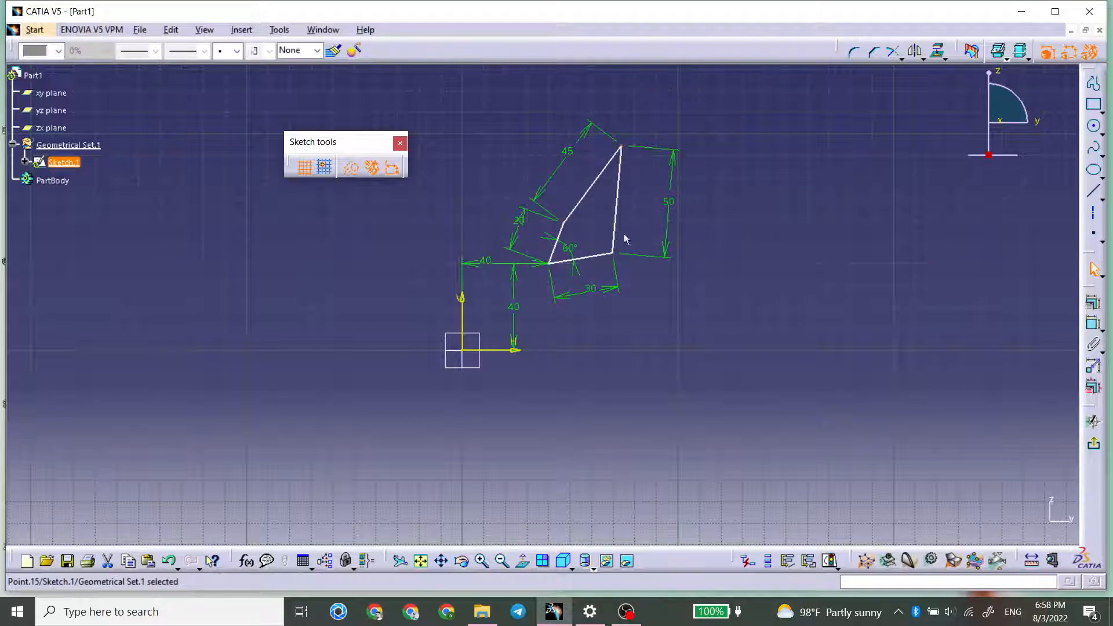
{"action": "left_click_drag", "start_coordinate": [625, 149], "coordinate": [582, 99]}
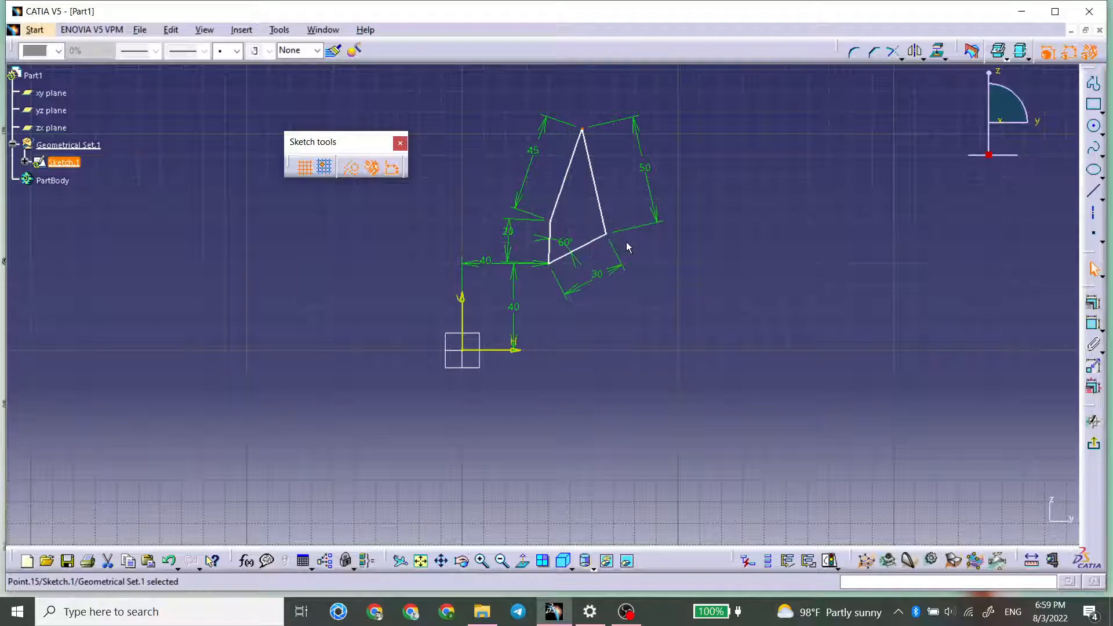
- Try to add a distance dimension between the profile's top corner and its 30 mm bottom edge, and delete it
{"action": "left_click", "coordinate": [1092, 324]}
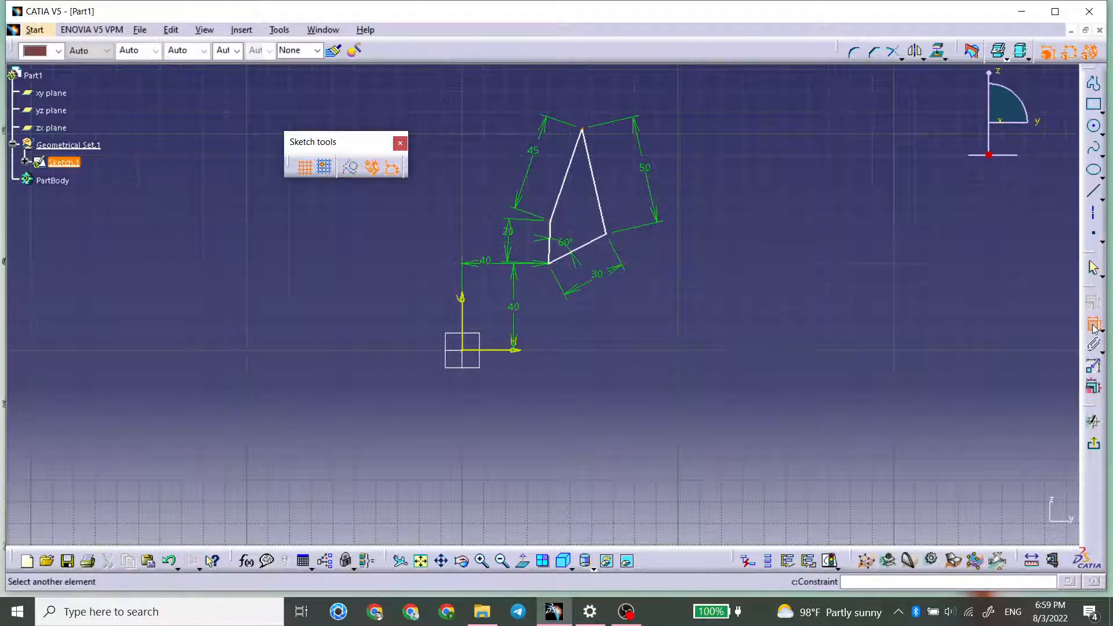
{"action": "left_click", "coordinate": [592, 247]}
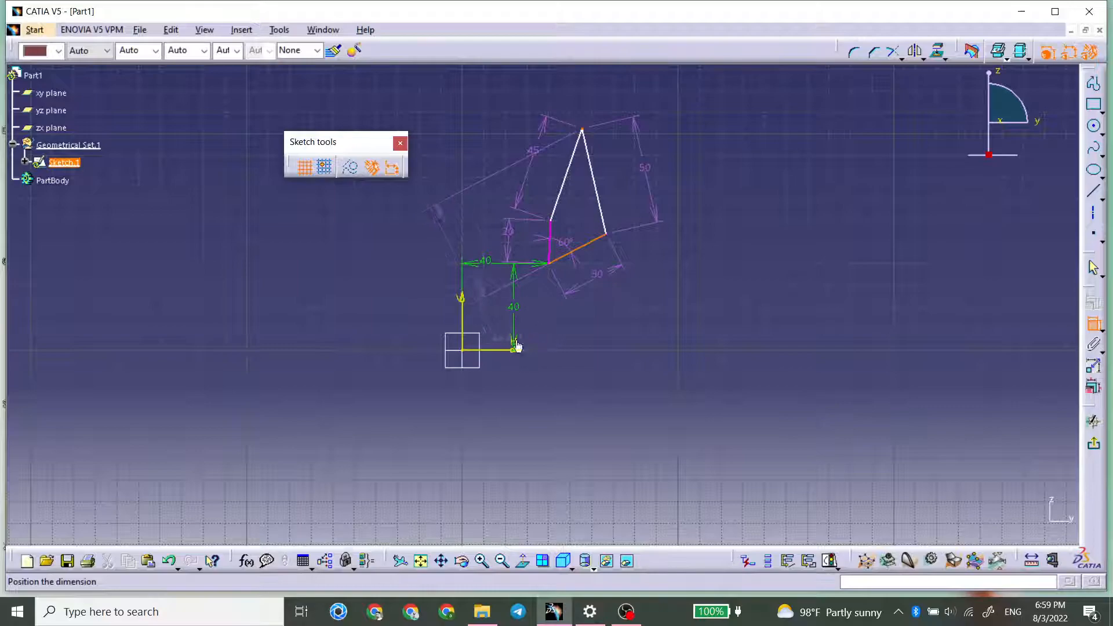
{"action": "right_click", "coordinate": [650, 313]}
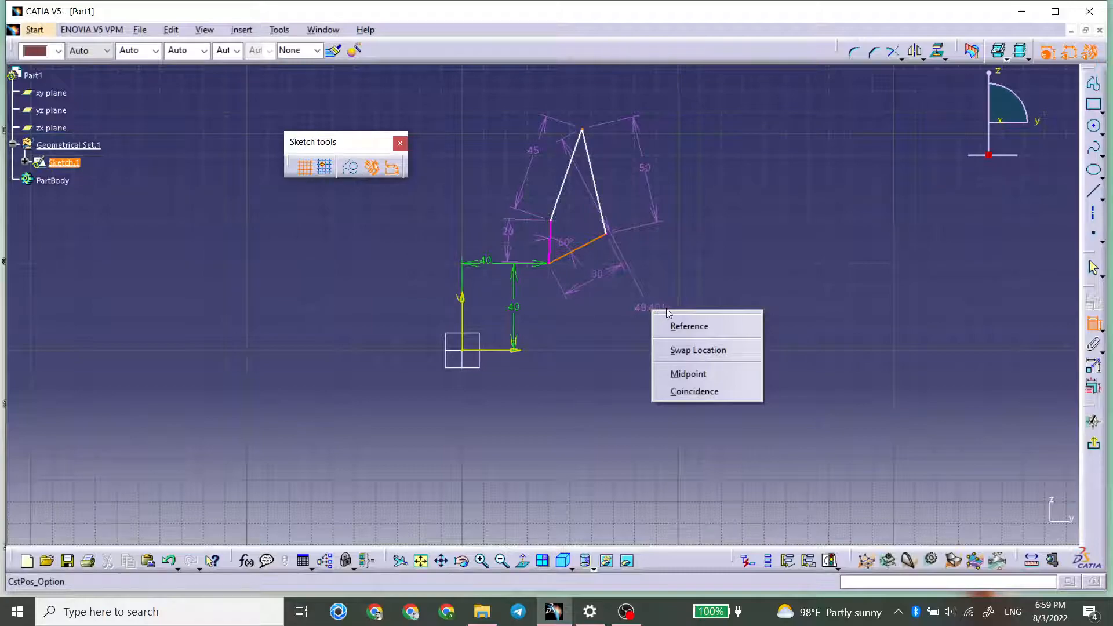
{"action": "left_click", "coordinate": [1086, 324]}
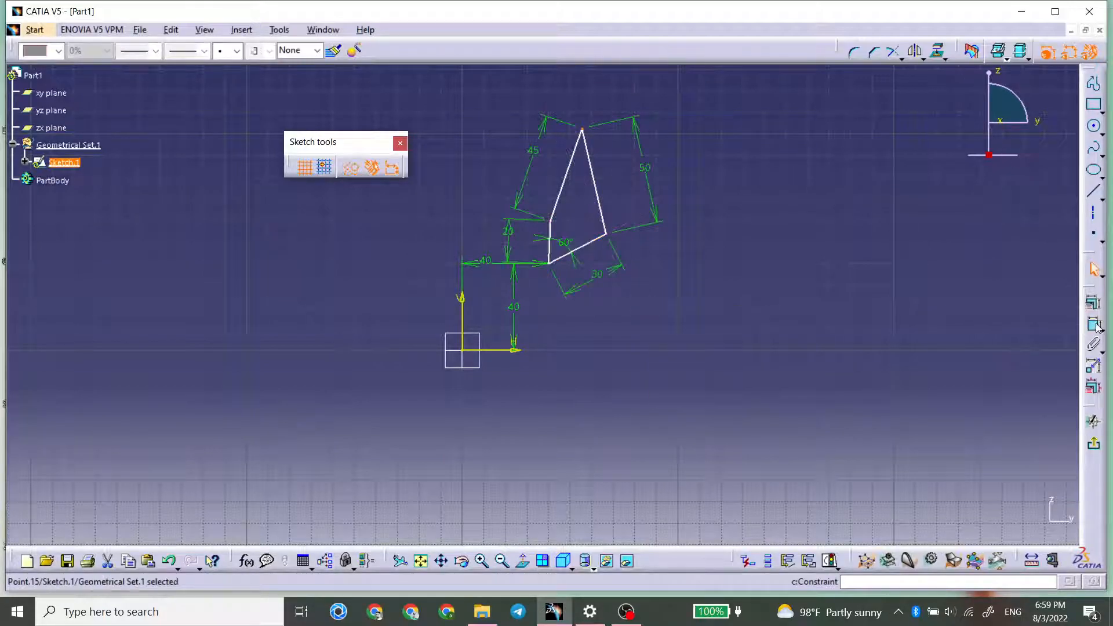
{"action": "left_click", "coordinate": [1090, 325]}
{"action": "left_click", "coordinate": [587, 242]}
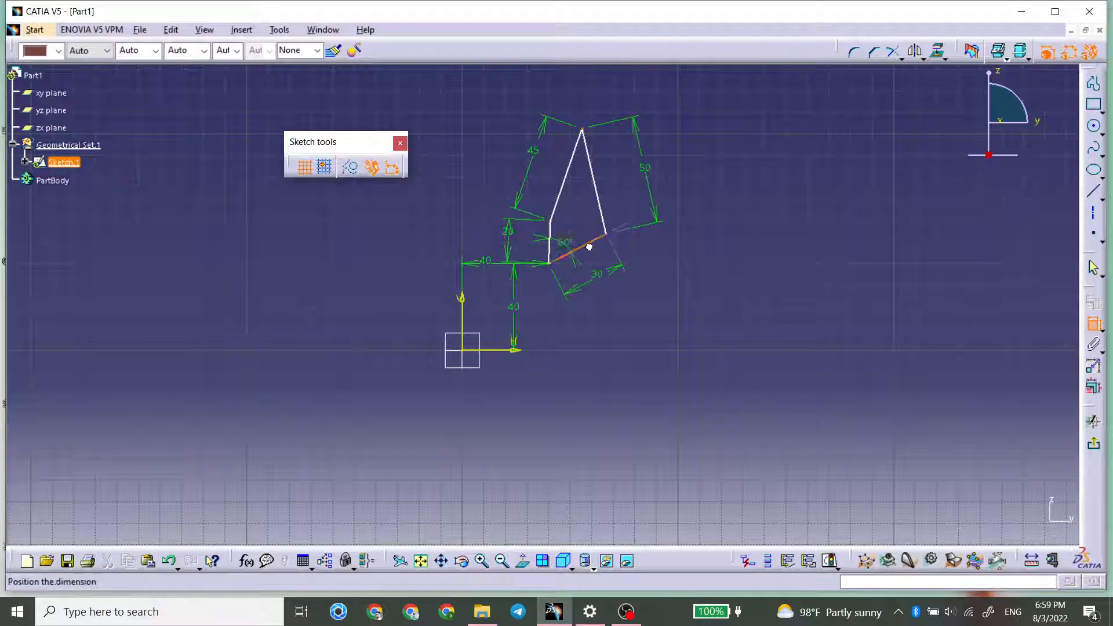
{"action": "left_click", "coordinate": [502, 352]}
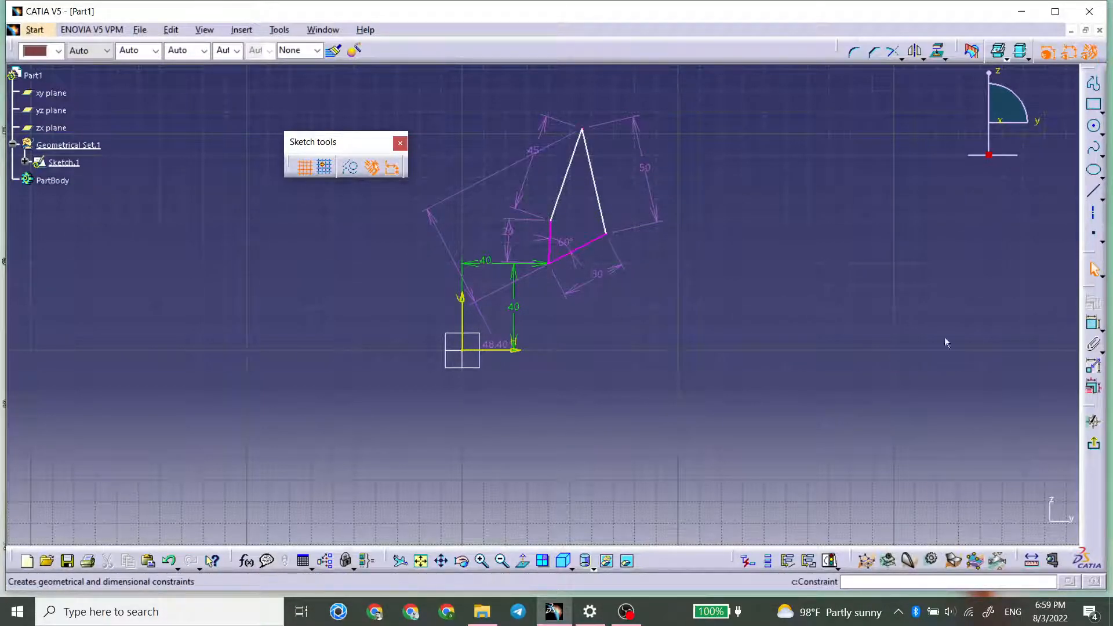
{"action": "left_click", "coordinate": [488, 298]}
{"action": "key", "text": "Delete"}
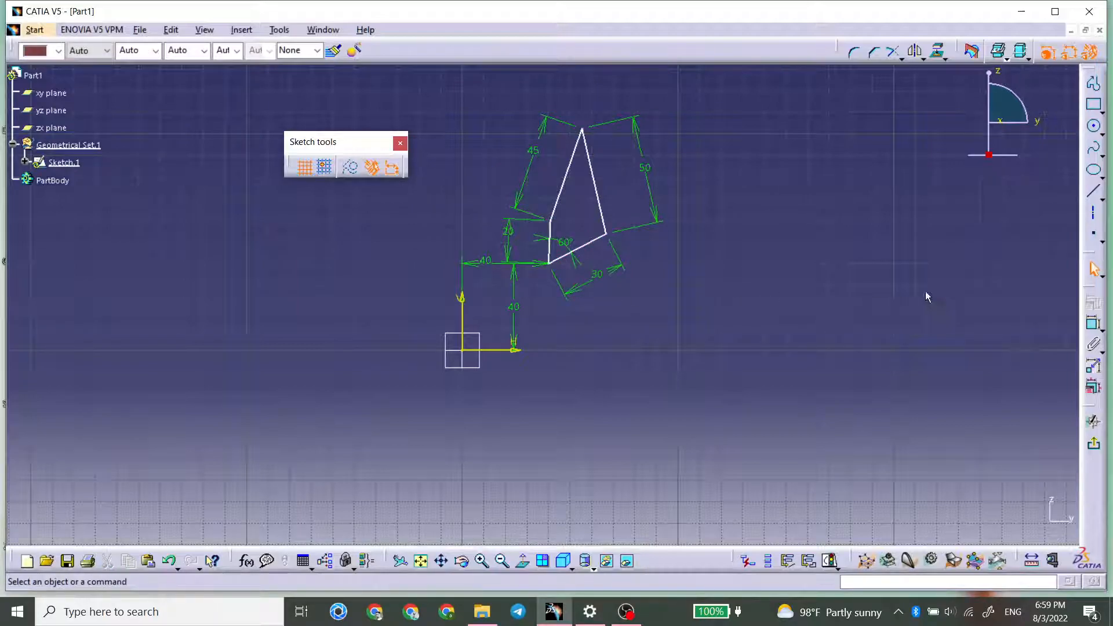
{"action": "left_click", "coordinate": [1094, 323]}
{"action": "left_click", "coordinate": [599, 247]}
{"action": "right_click", "coordinate": [677, 280]}
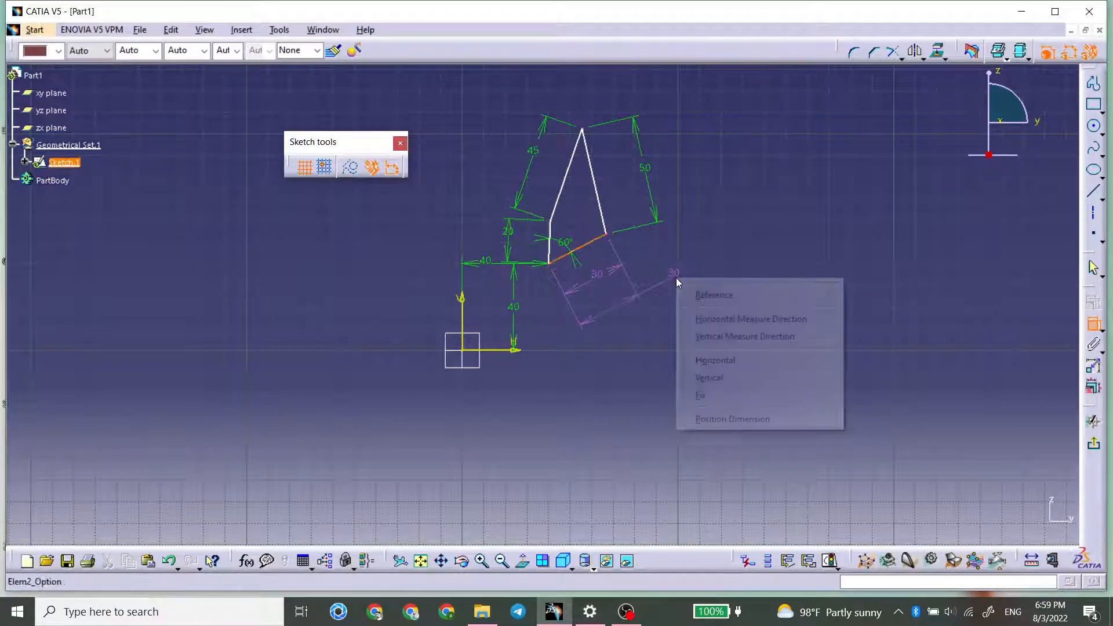
{"action": "left_click", "coordinate": [1096, 324]}
- Constrain the profile's 30 mm bottom edge to be horizontal
{"action": "left_click", "coordinate": [1094, 323]}
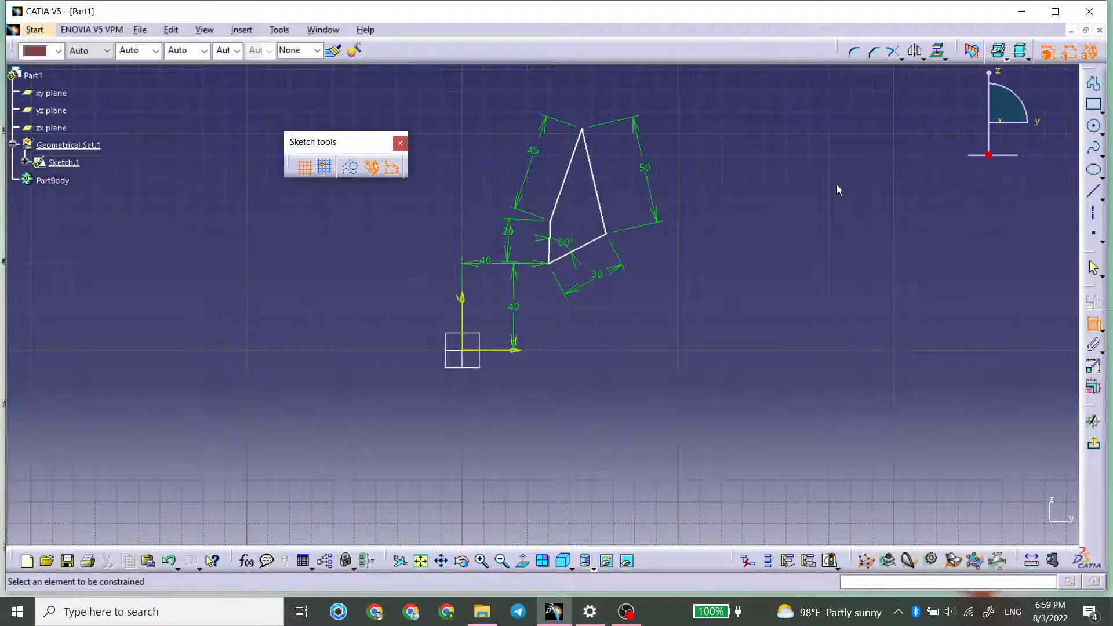
{"action": "left_click", "coordinate": [585, 244]}
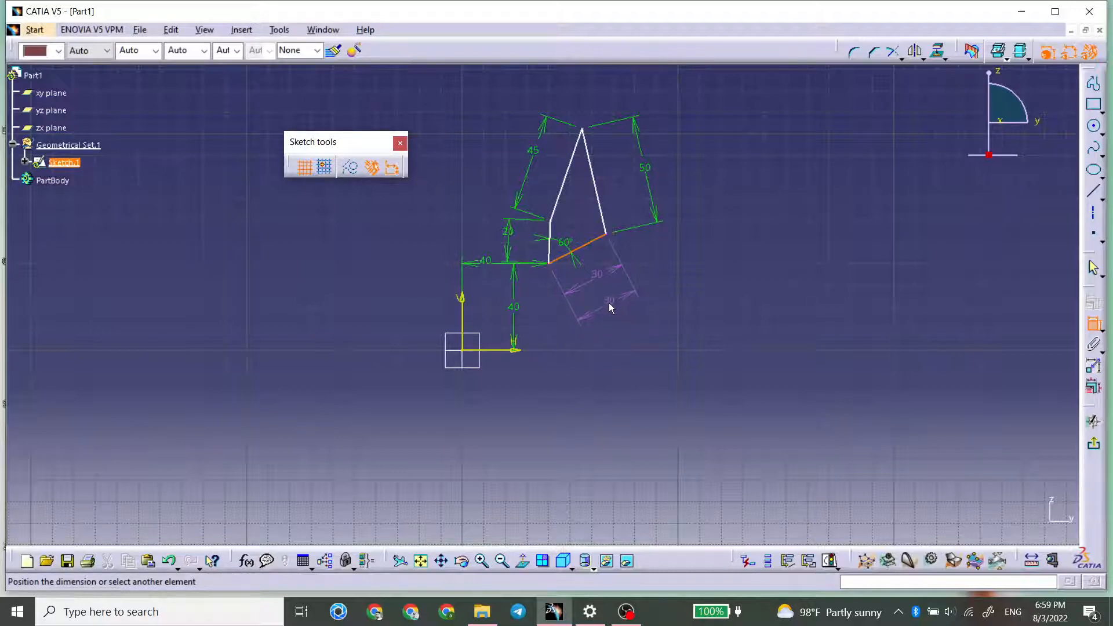
{"action": "right_click", "coordinate": [609, 306]}
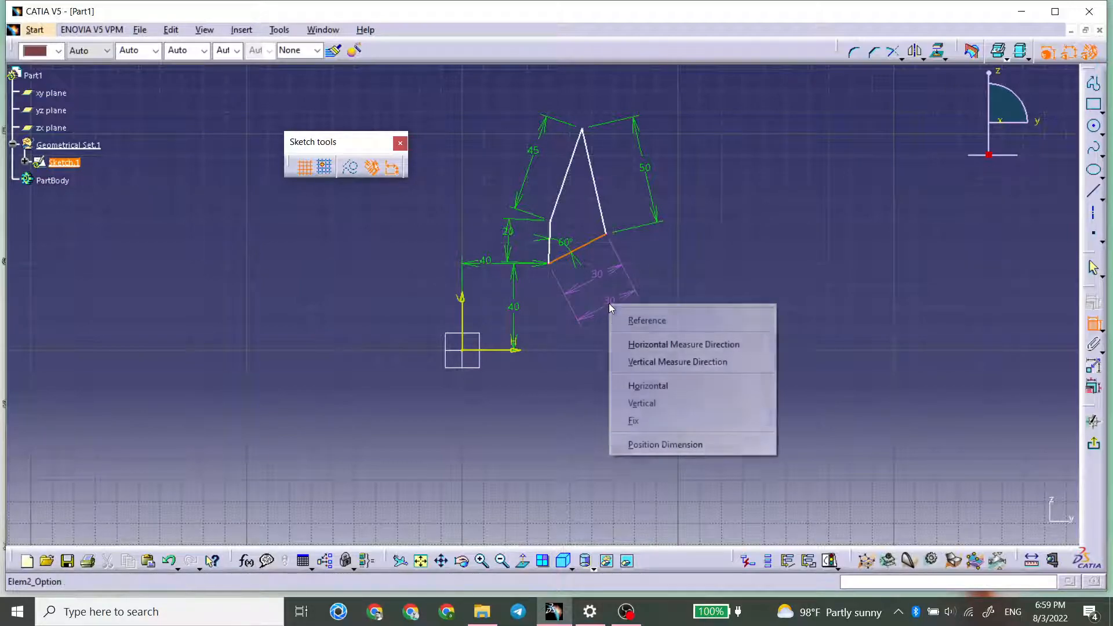
{"action": "left_click", "coordinate": [663, 391]}
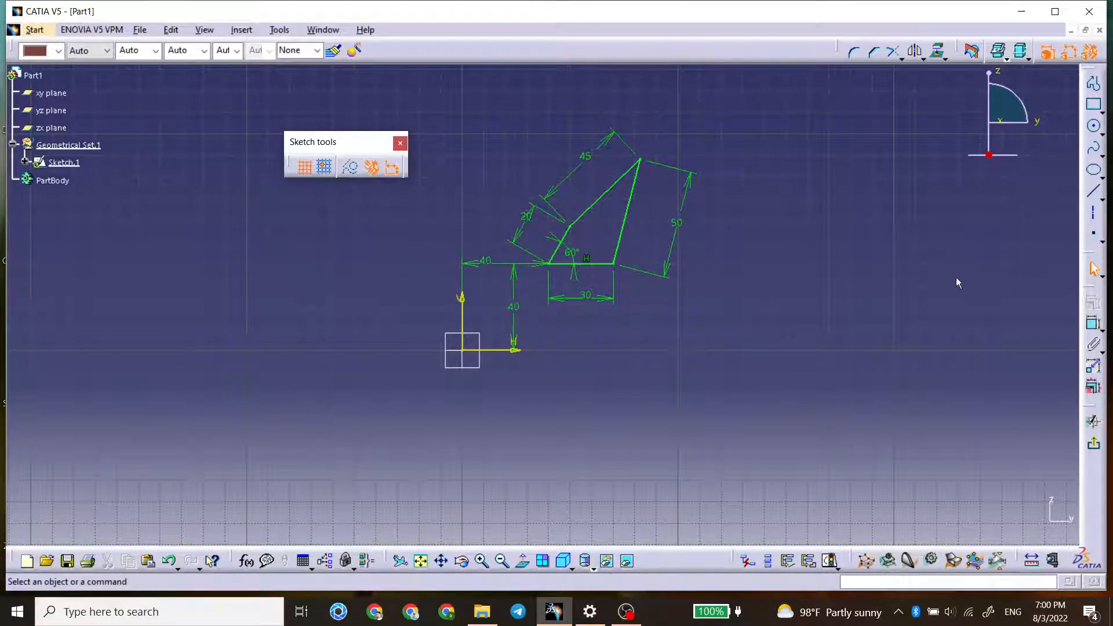
{"action": "left_click", "coordinate": [1093, 324]}
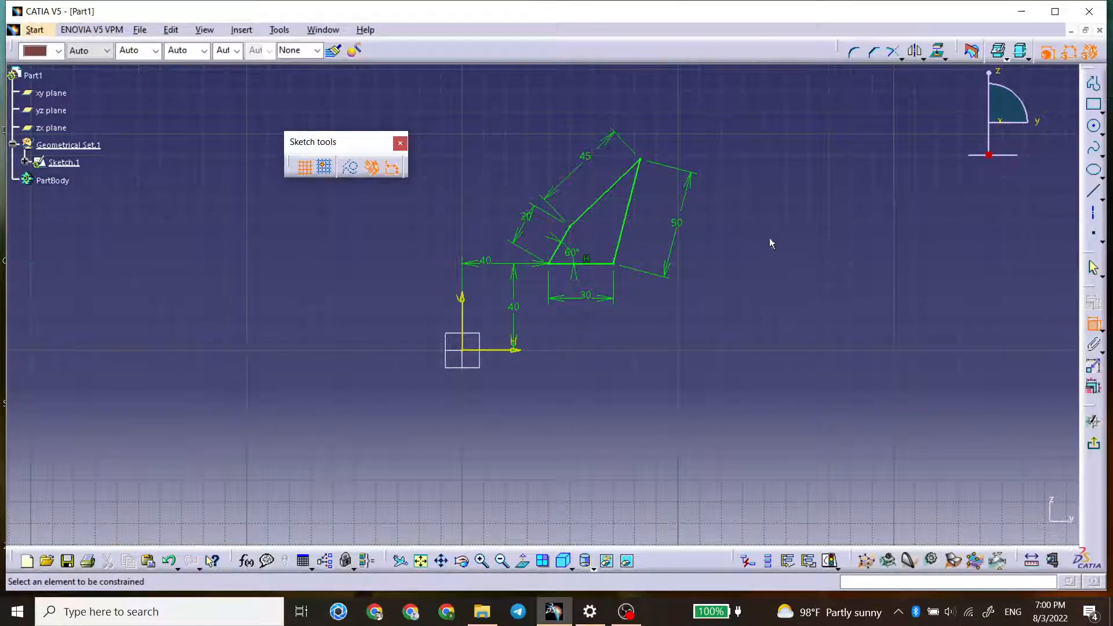
{"action": "left_click", "coordinate": [640, 161]}
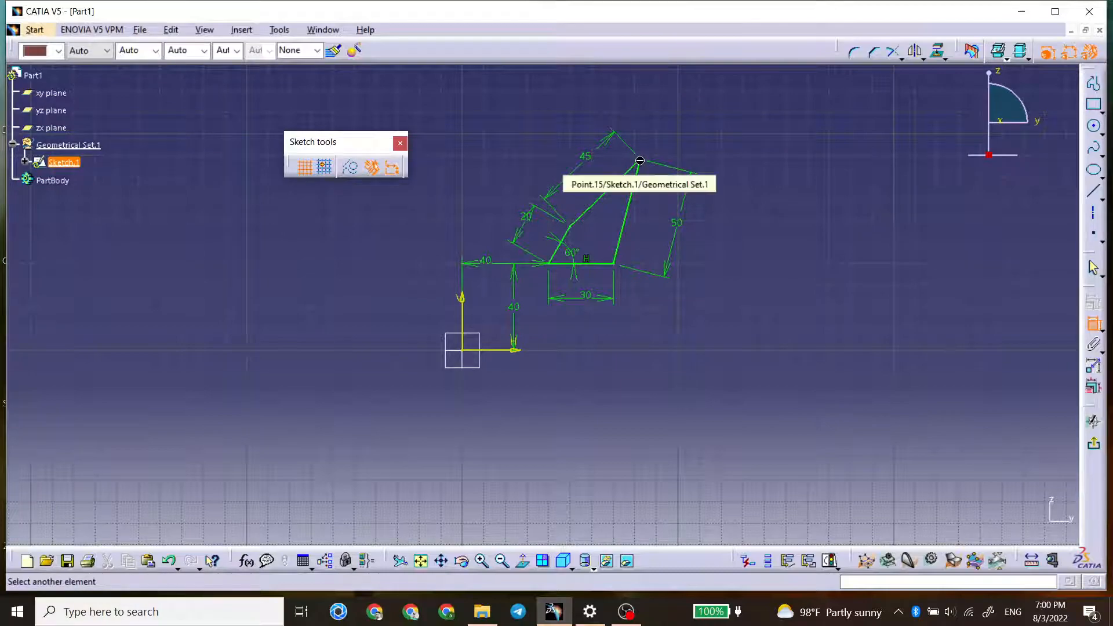
{"action": "left_click", "coordinate": [559, 263]}
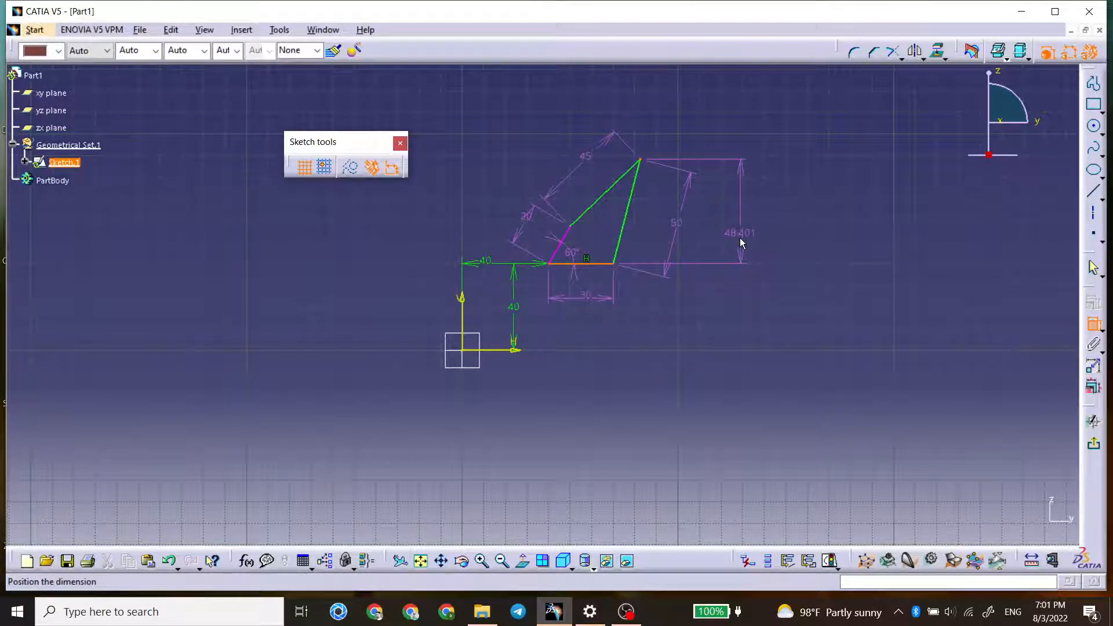
{"action": "left_click", "coordinate": [1094, 324]}
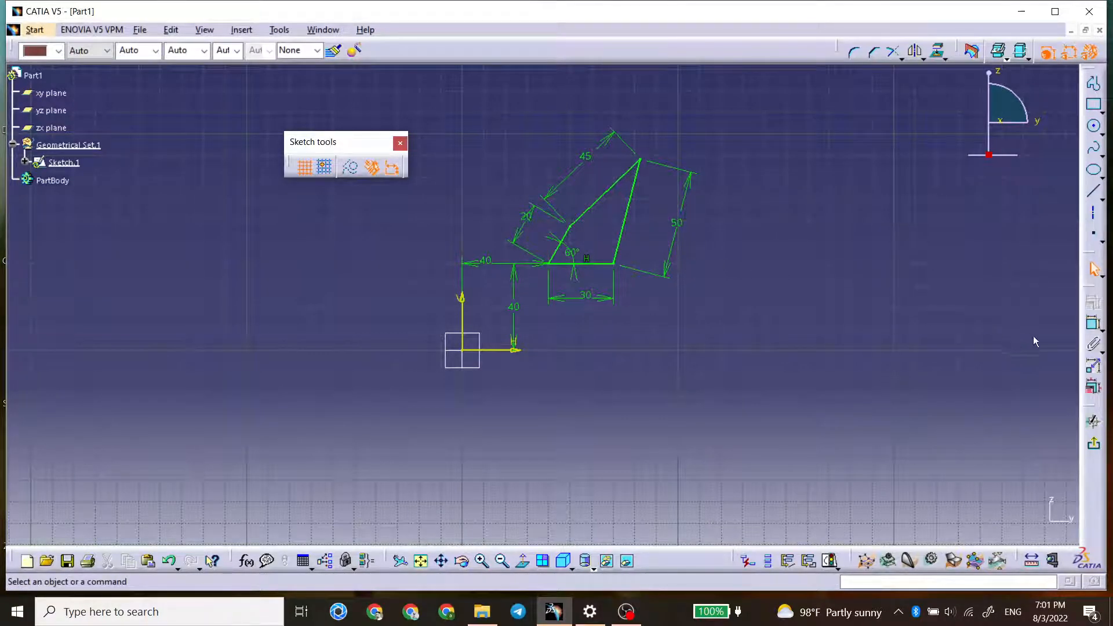
- Add an extra distance constraint of 50 mm between the profile's top corner and its lower-left corner
{"action": "left_click", "coordinate": [1094, 323]}
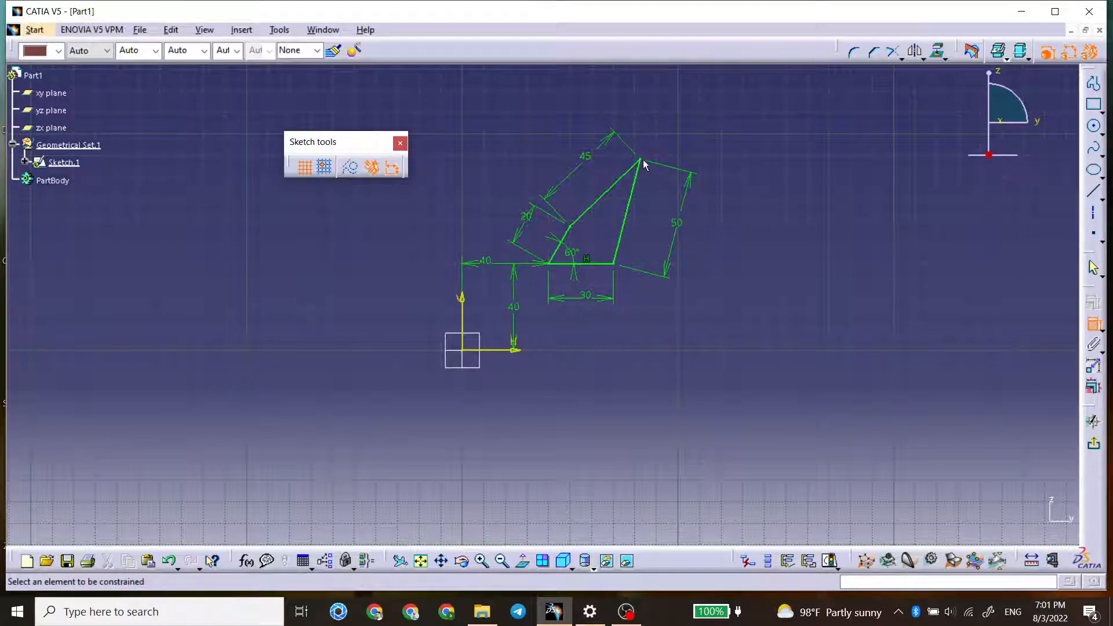
{"action": "left_click", "coordinate": [640, 161]}
{"action": "left_click", "coordinate": [557, 266]}
{"action": "left_click", "coordinate": [732, 290]}
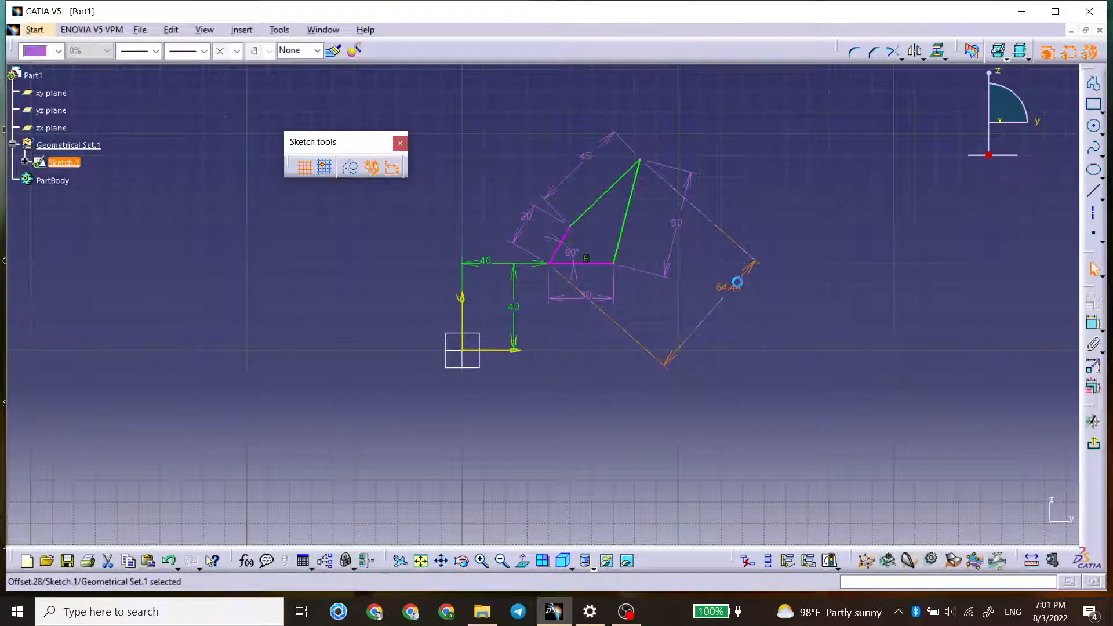
{"action": "double_click", "coordinate": [736, 282]}
{"action": "type", "text": "50"}
{"action": "key", "text": "Return"}
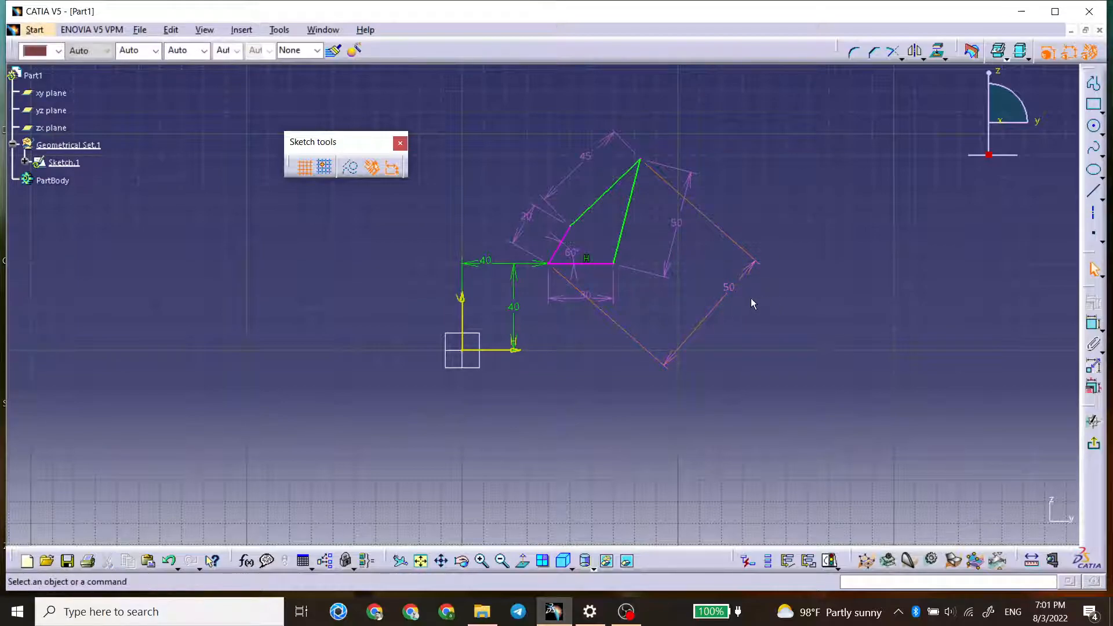
- Set the extra corner-to-corner distance to 40 mm and delete that constraint
{"action": "double_click", "coordinate": [731, 292]}
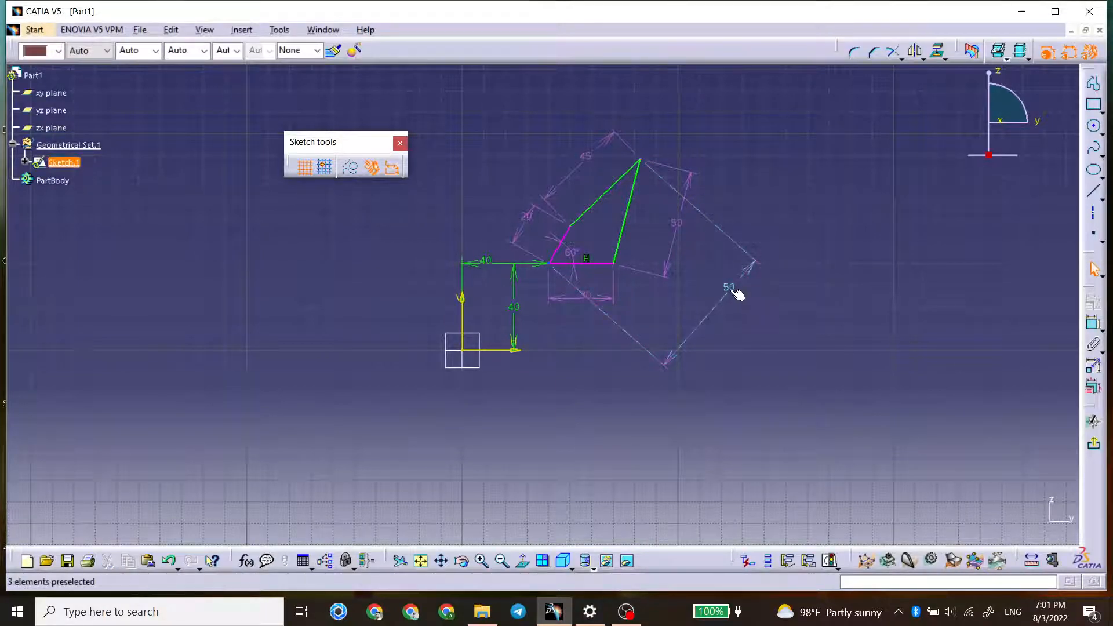
{"action": "type", "text": "40"}
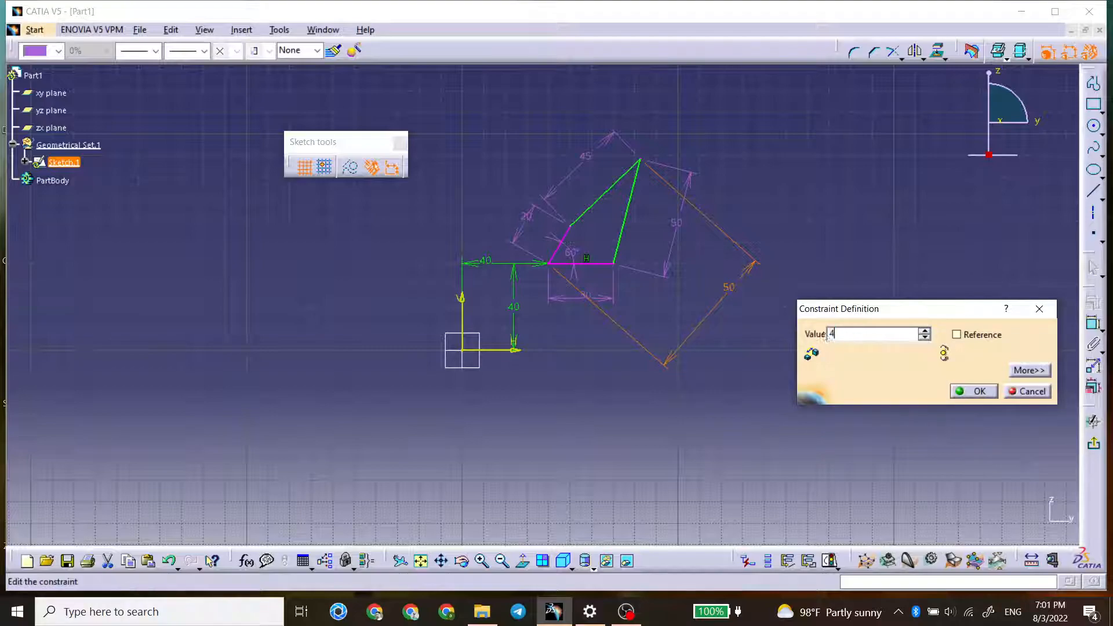
{"action": "key", "text": "Return"}
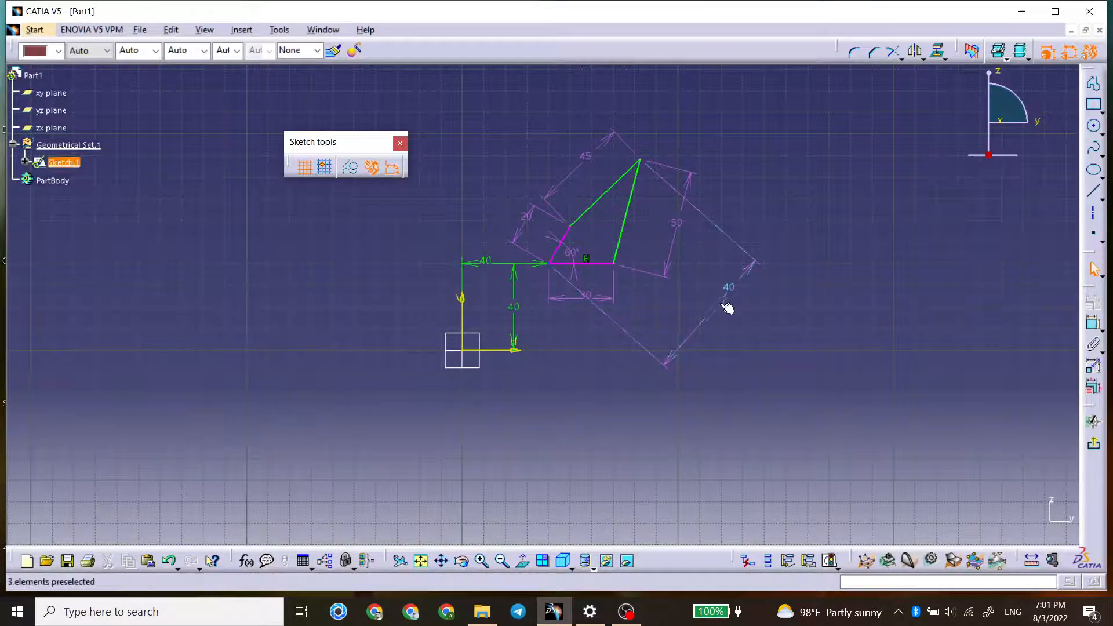
{"action": "left_click", "coordinate": [731, 291]}
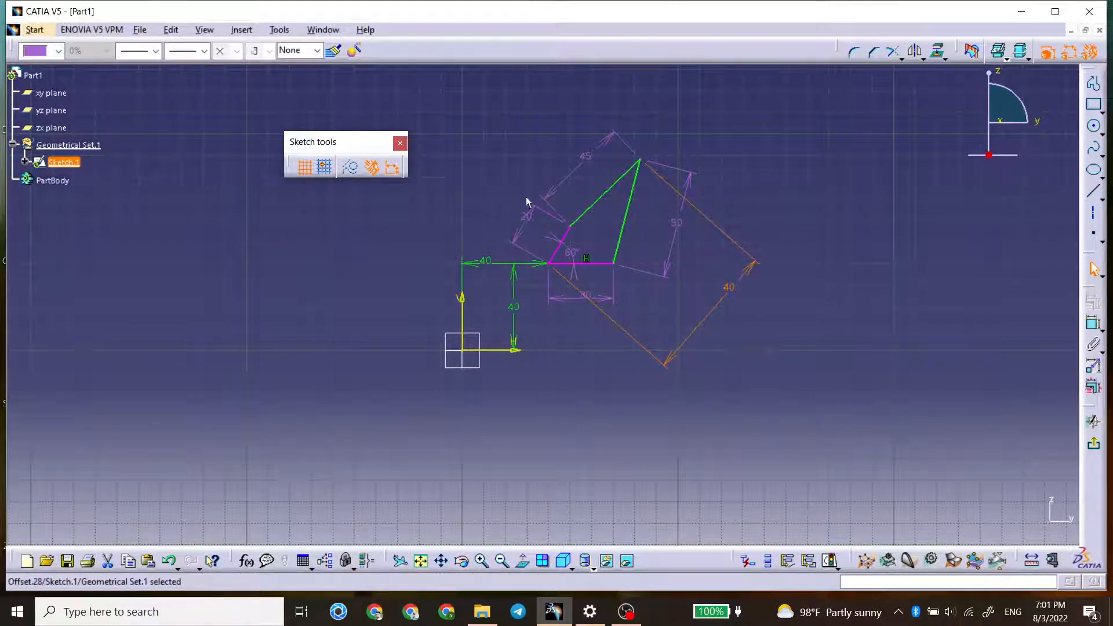
{"action": "key", "text": "Delete"}
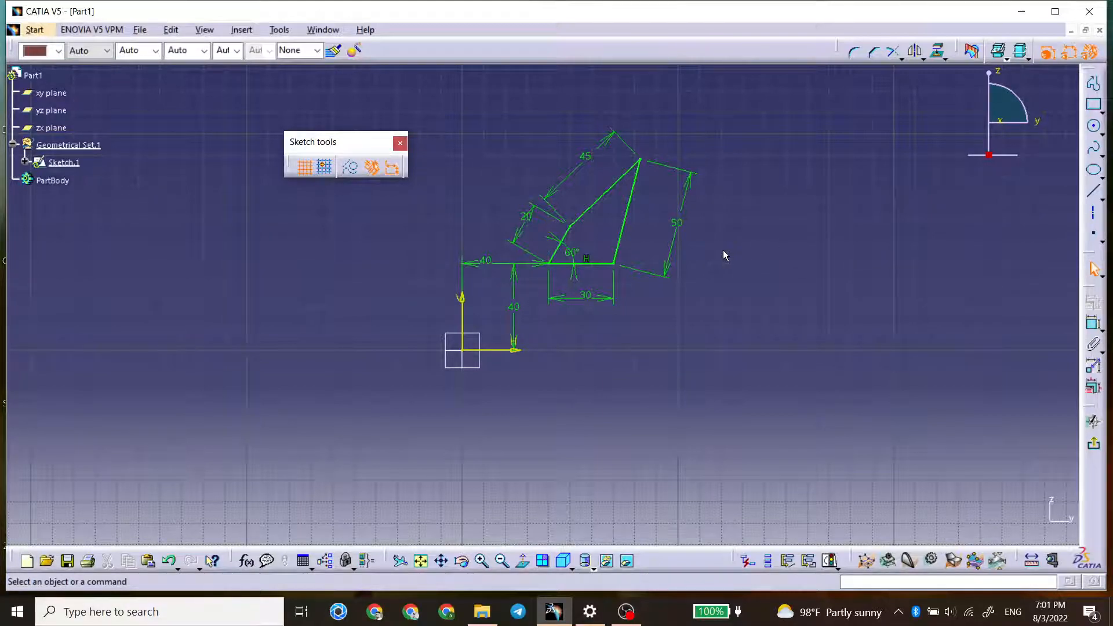
- Delete the 60° angle constraint and move the profile's upper-left corner directly above the lower-left corner
{"action": "left_click", "coordinate": [572, 252]}
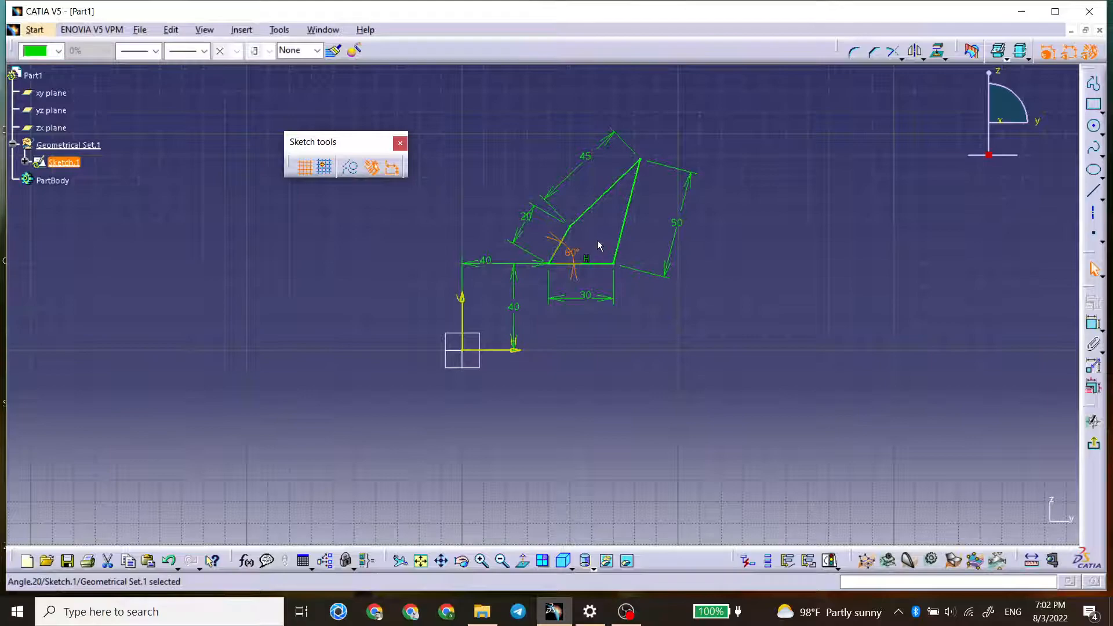
{"action": "key", "text": "Delete"}
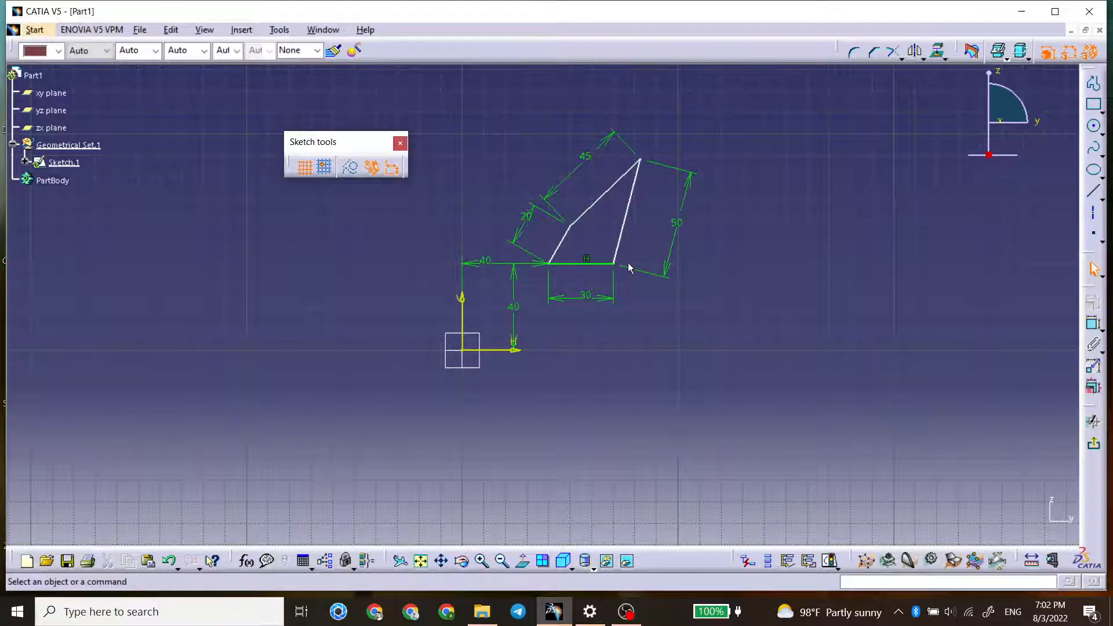
{"action": "left_click_drag", "start_coordinate": [573, 227], "coordinate": [549, 235]}
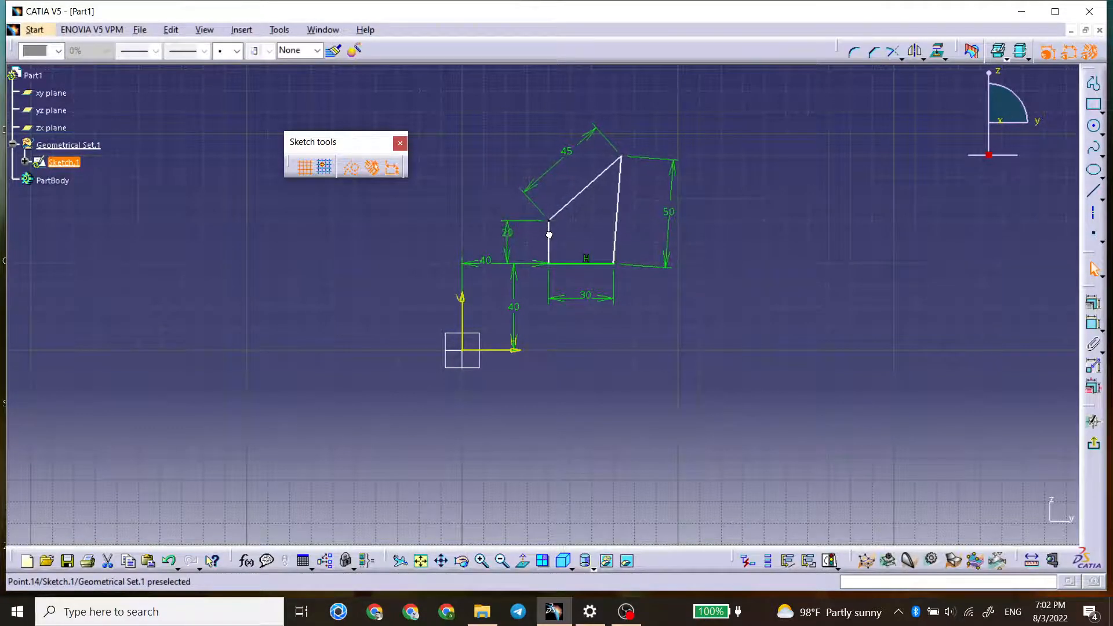
- Constrain the profile's 20 mm left edge to be vertical
{"action": "left_click", "coordinate": [549, 236]}
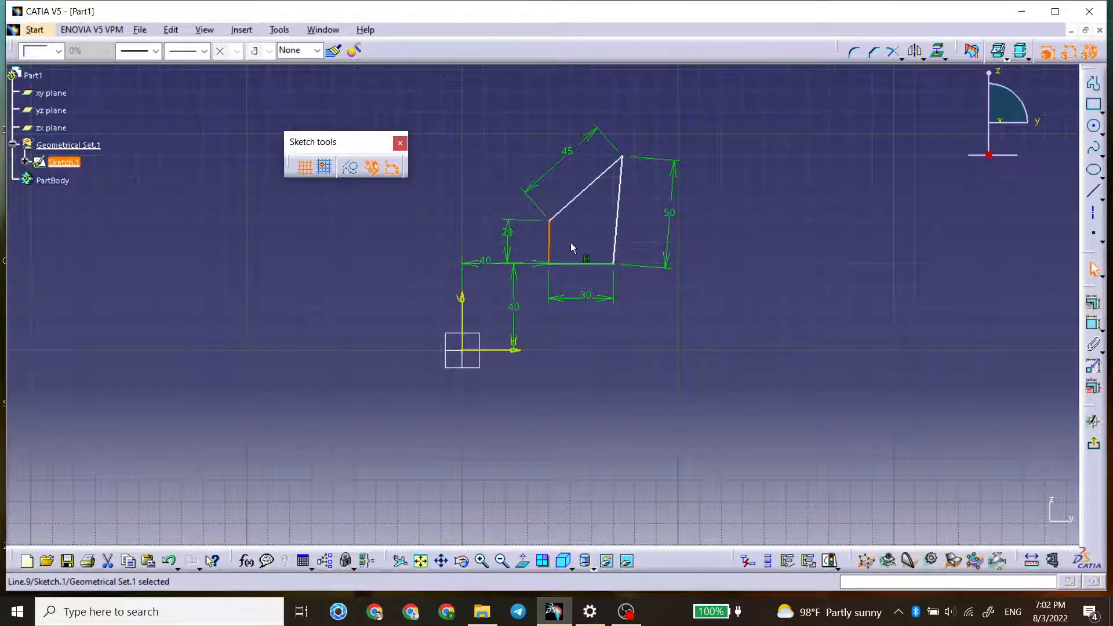
{"action": "left_click", "coordinate": [1094, 322]}
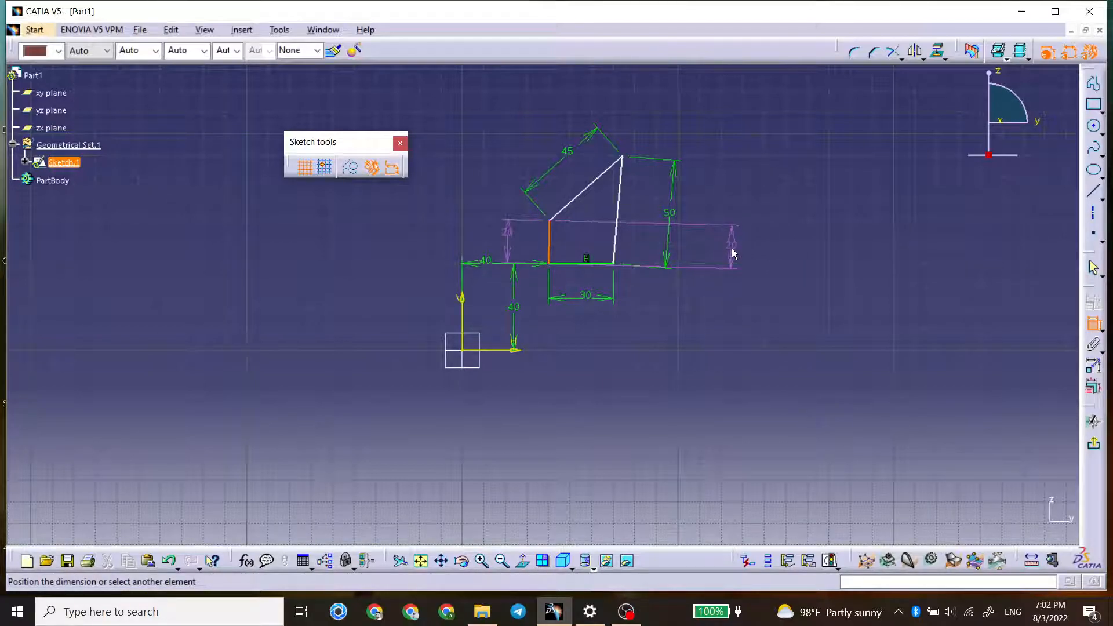
{"action": "right_click", "coordinate": [731, 250]}
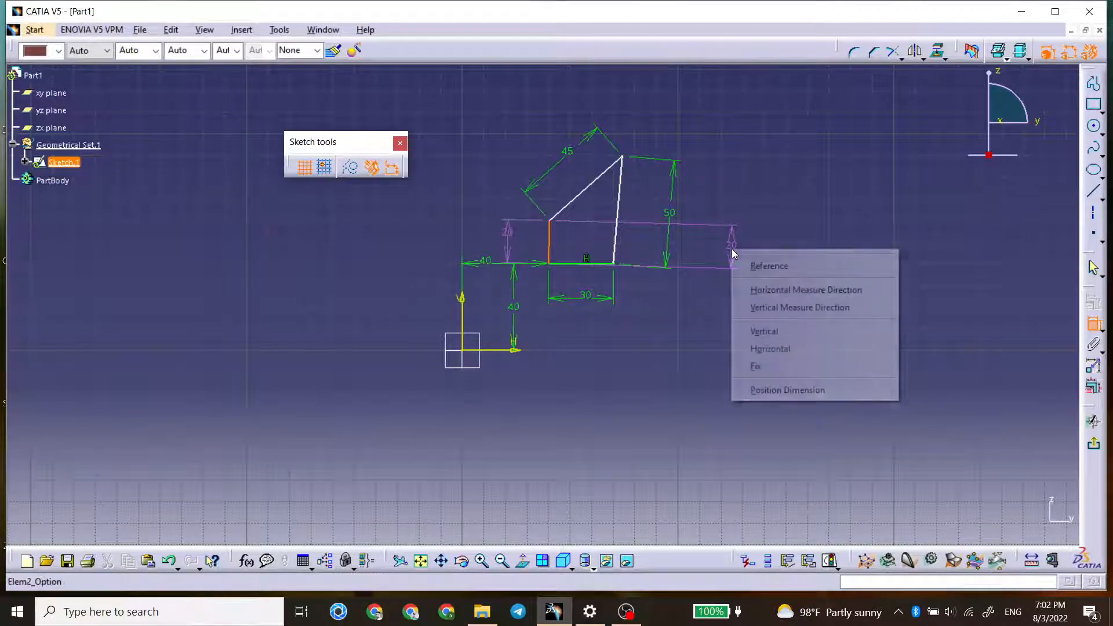
{"action": "left_click", "coordinate": [774, 335]}
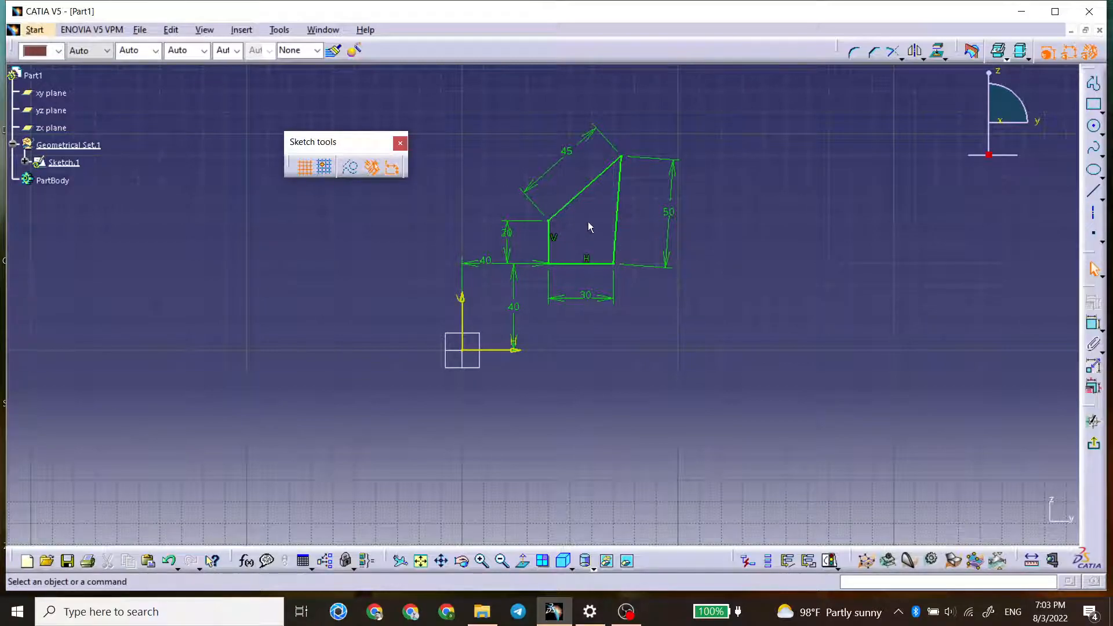
- Delete the upper edge's 45 mm length constraint and move the profile's top corner outward, well beyond the bottom edge's right end
{"action": "left_click", "coordinate": [567, 154]}
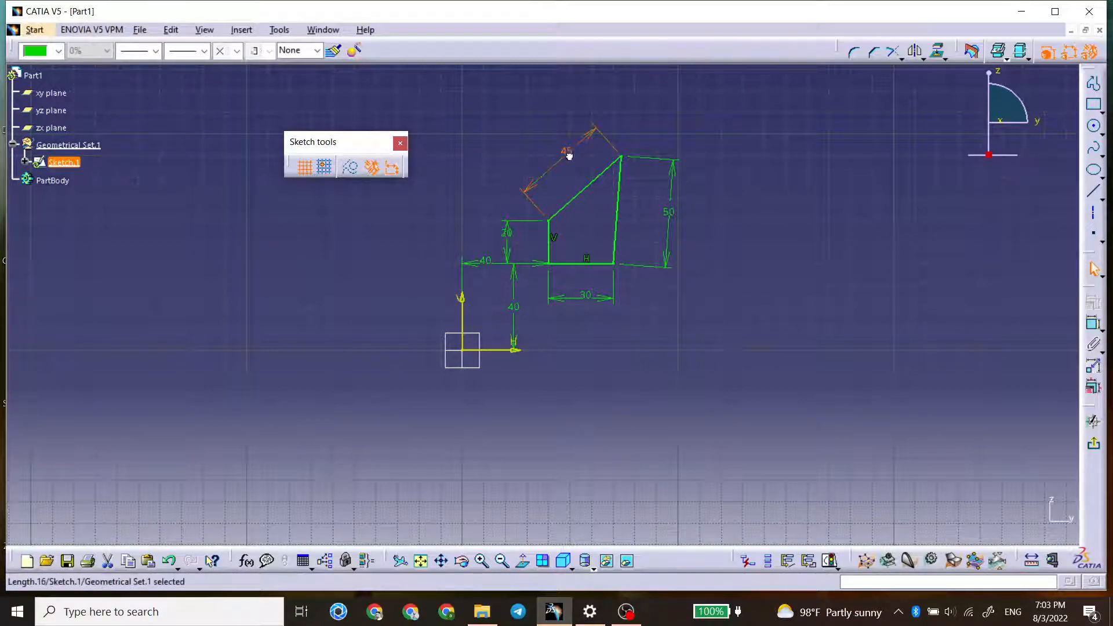
{"action": "key", "text": "Delete"}
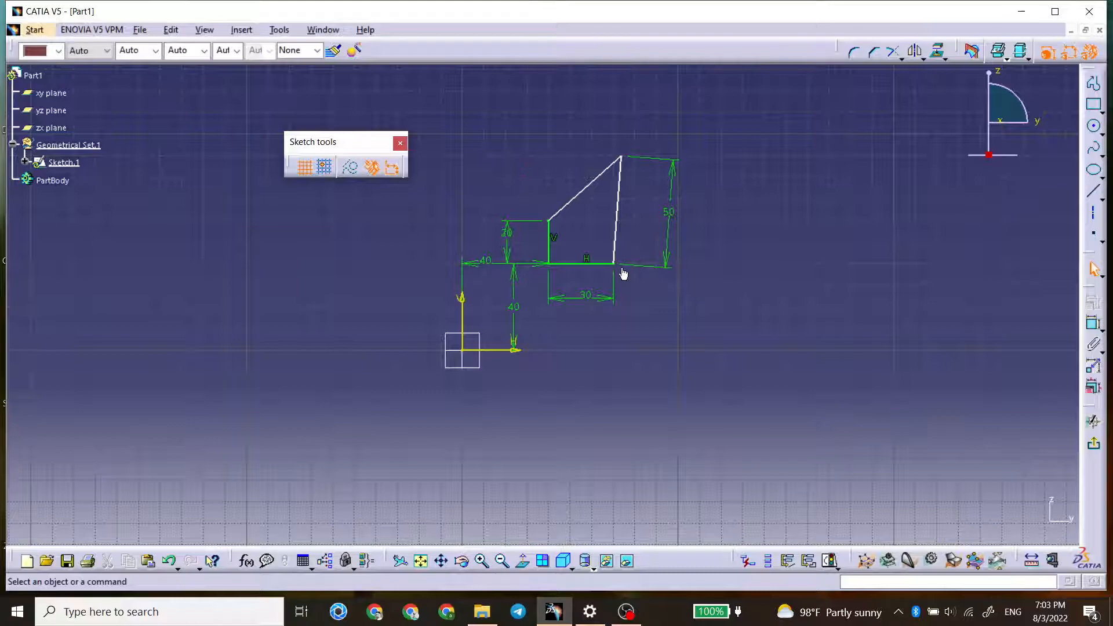
{"action": "mouse_move", "coordinate": [626, 158]}
{"action": "left_mouse_down"}
{"action": "mouse_move", "coordinate": [579, 164]}
{"action": "mouse_move", "coordinate": [540, 191]}
{"action": "mouse_move", "coordinate": [592, 164]}
{"action": "mouse_move", "coordinate": [652, 170]}
{"action": "mouse_move", "coordinate": [710, 230]}
{"action": "mouse_move", "coordinate": [718, 327]}
{"action": "mouse_move", "coordinate": [568, 386]}
{"action": "mouse_move", "coordinate": [461, 261]}
{"action": "mouse_move", "coordinate": [553, 180]}
{"action": "mouse_move", "coordinate": [649, 192]}
{"action": "mouse_move", "coordinate": [591, 189]}
{"action": "mouse_move", "coordinate": [644, 177]}
{"action": "mouse_move", "coordinate": [613, 183]}
{"action": "left_mouse_up"}
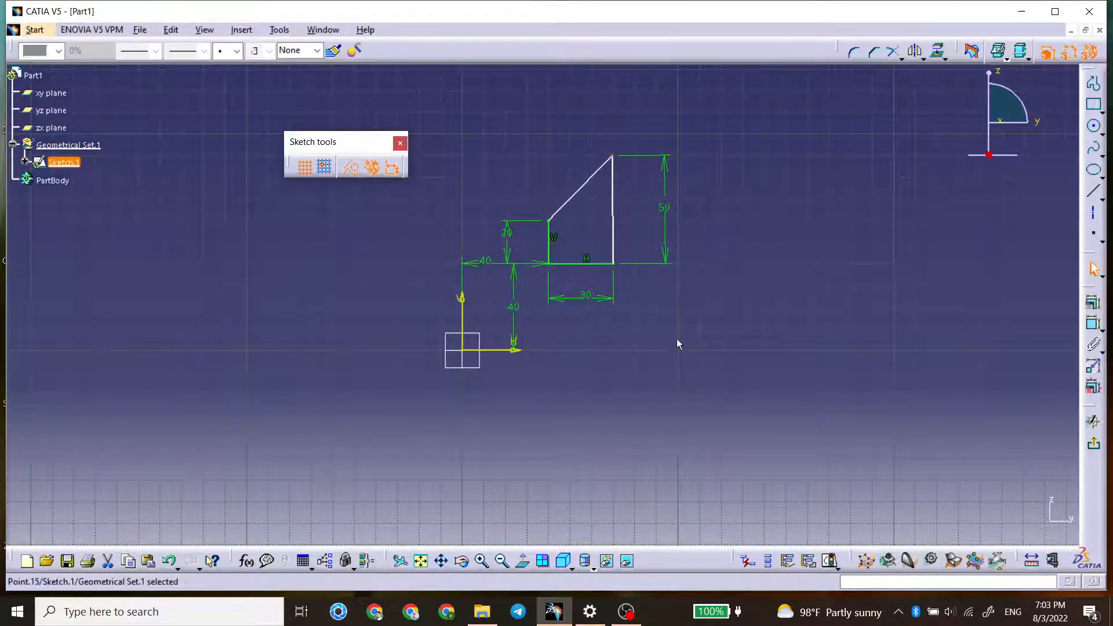
{"action": "left_click", "coordinate": [706, 334]}
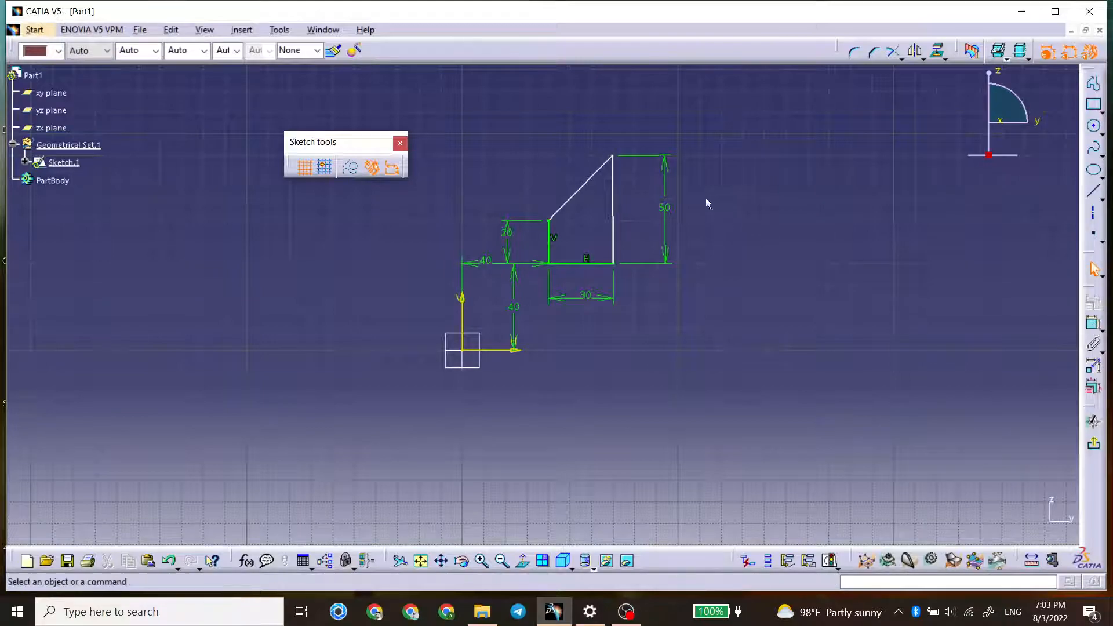
{"action": "left_click_drag", "start_coordinate": [614, 159], "coordinate": [680, 180]}
{"action": "left_click", "coordinate": [946, 350]}
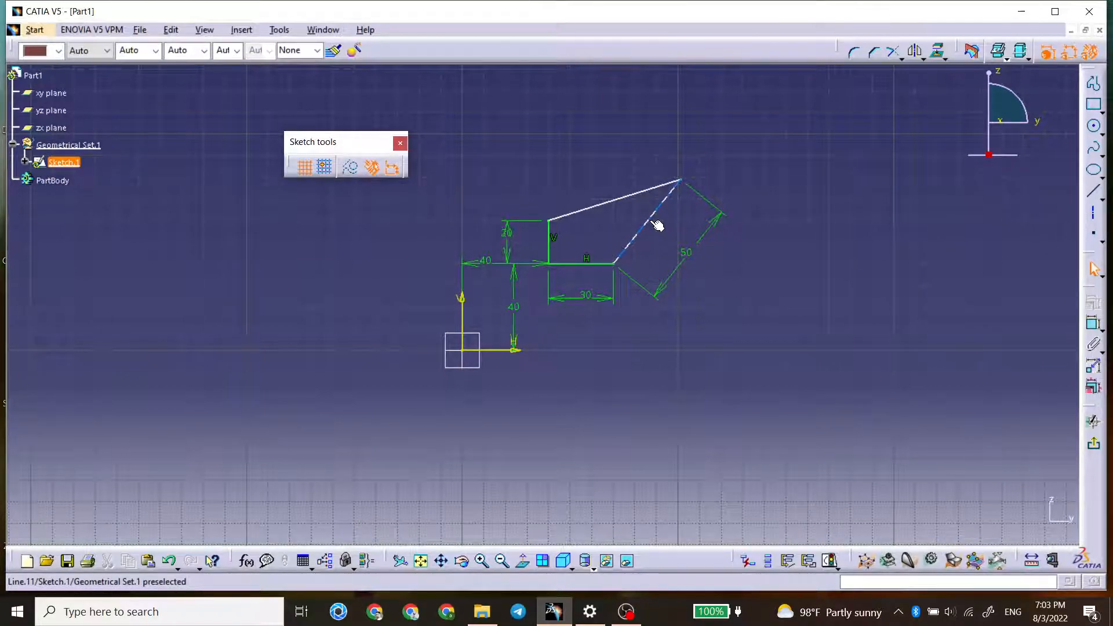
- Apply a Fix constraint to the profile's upper slanted edge
{"action": "left_click", "coordinate": [1092, 326]}
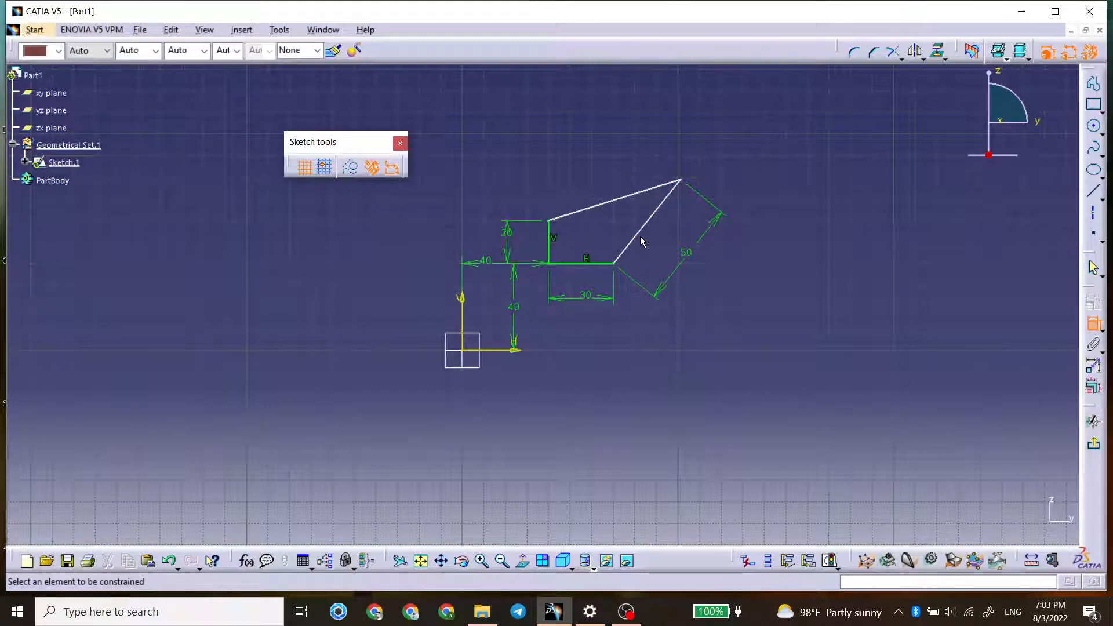
{"action": "left_click", "coordinate": [620, 201]}
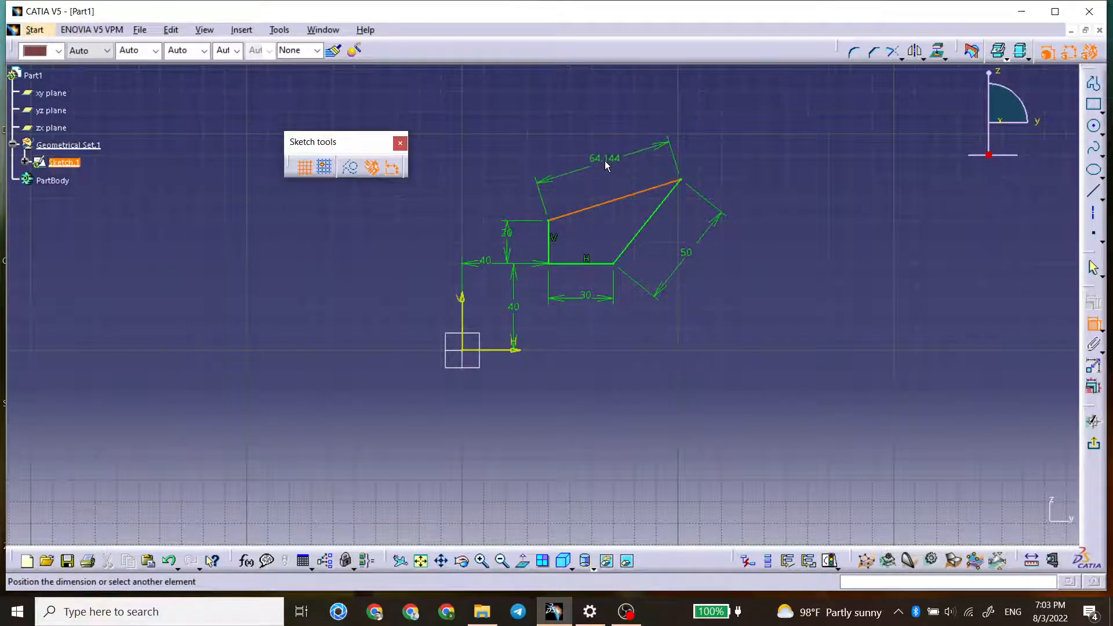
{"action": "right_click", "coordinate": [605, 159]}
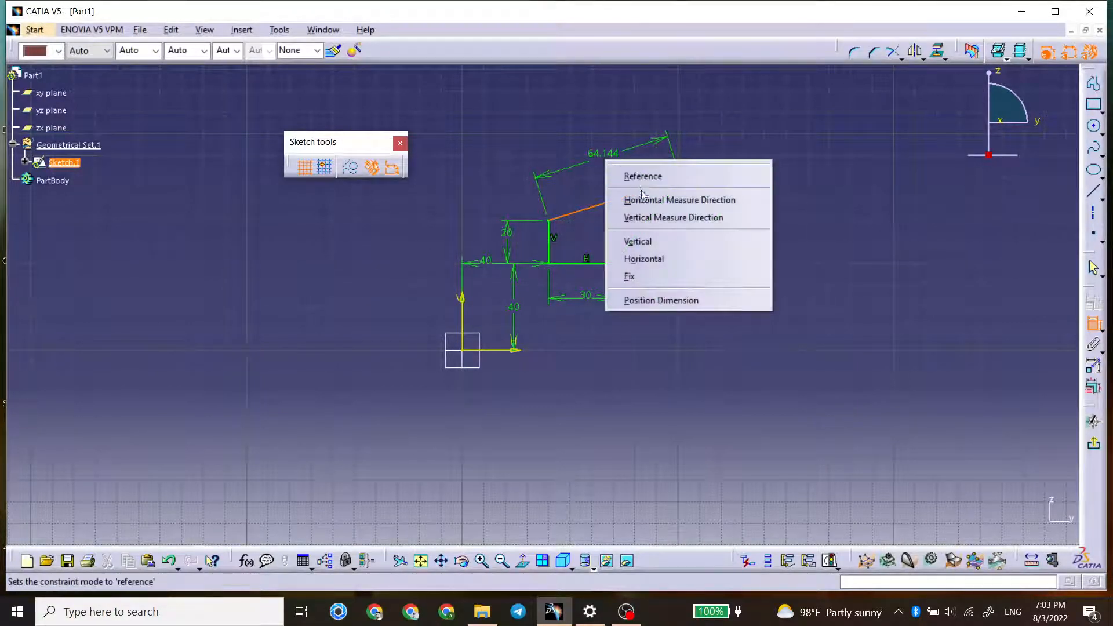
{"action": "left_click", "coordinate": [648, 276]}
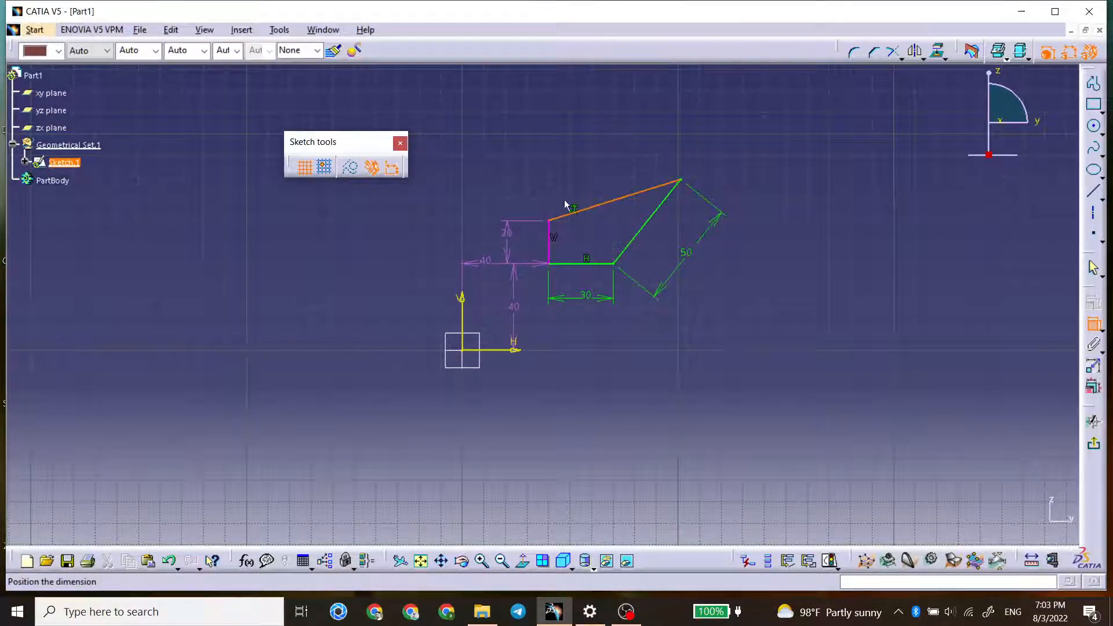
{"action": "left_click", "coordinate": [607, 162]}
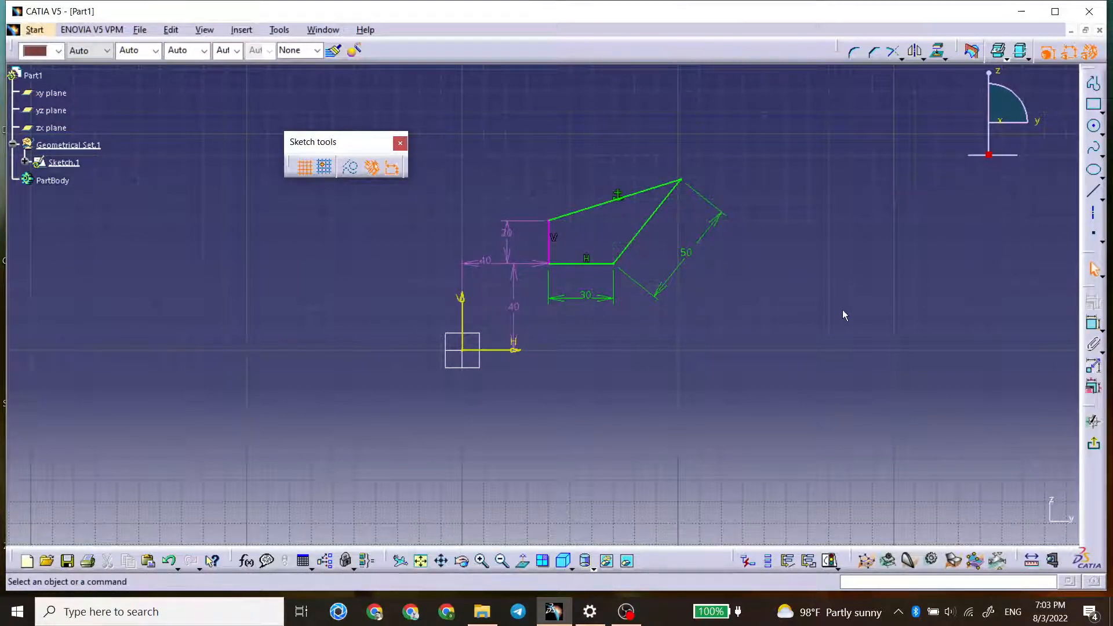
- Delete the 20 mm length constraint of the profile's vertical left edge
{"action": "left_click", "coordinate": [506, 233]}
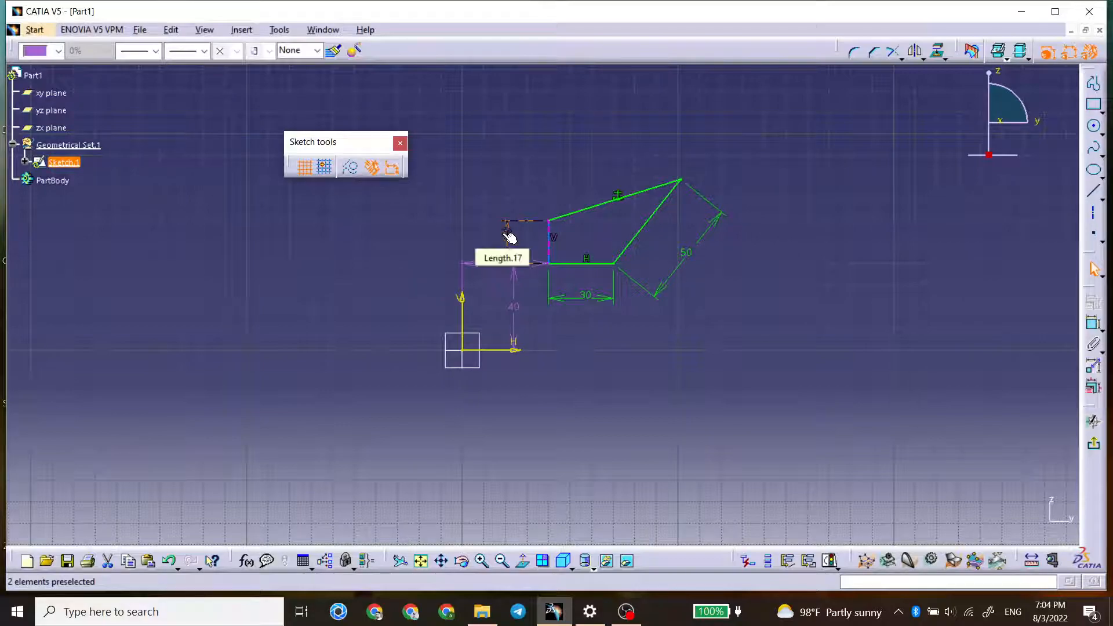
{"action": "key", "text": "Delete"}
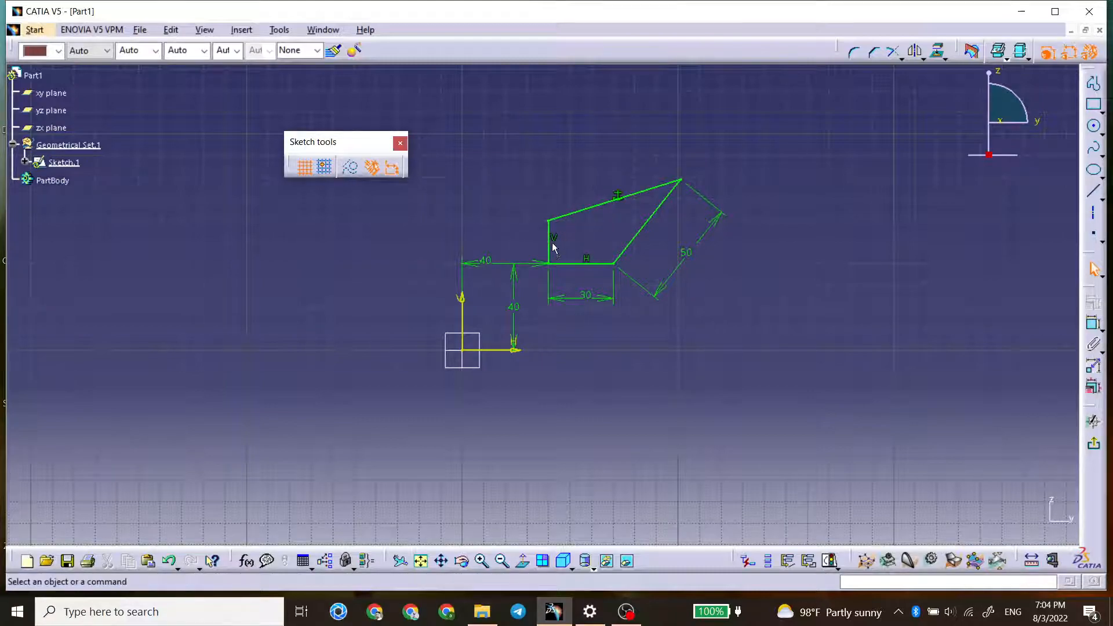
{"action": "left_click", "coordinate": [583, 210]}
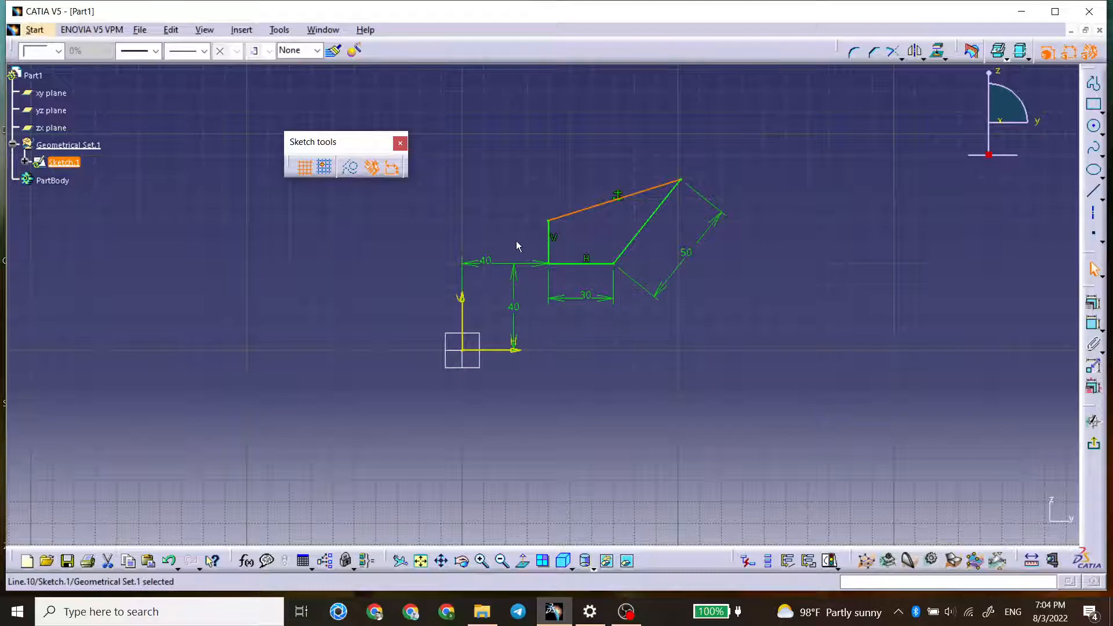
{"action": "left_click", "coordinate": [552, 235], "text": "ctrl"}
{"action": "key", "text": "Escape"}
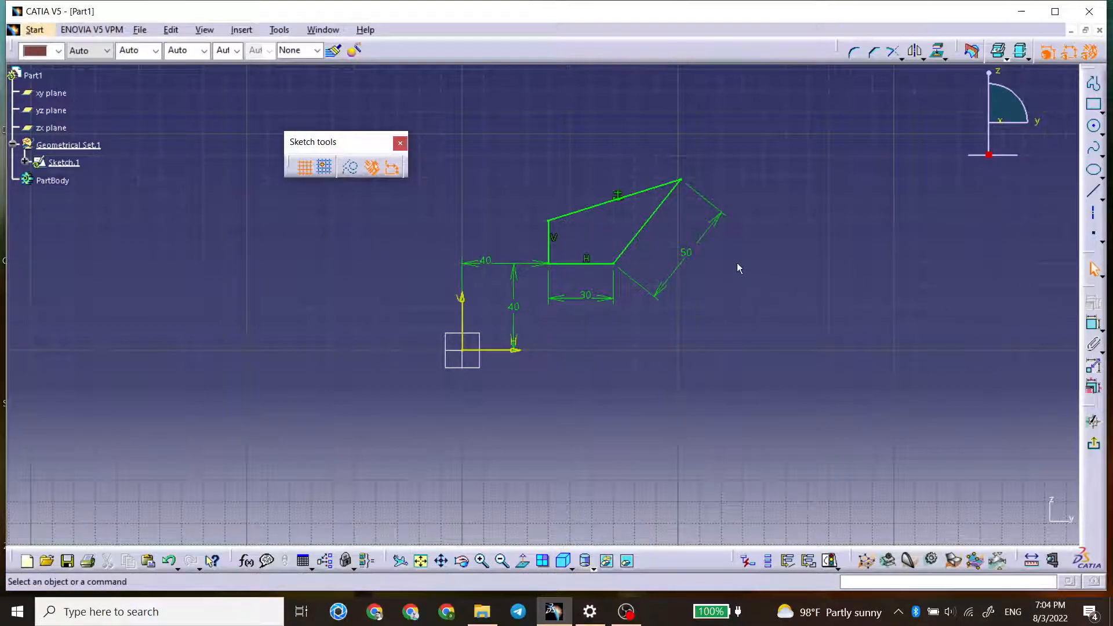
- Delete the 50 mm length constraint of the profile's right slanted edge
{"action": "left_click", "coordinate": [643, 227]}
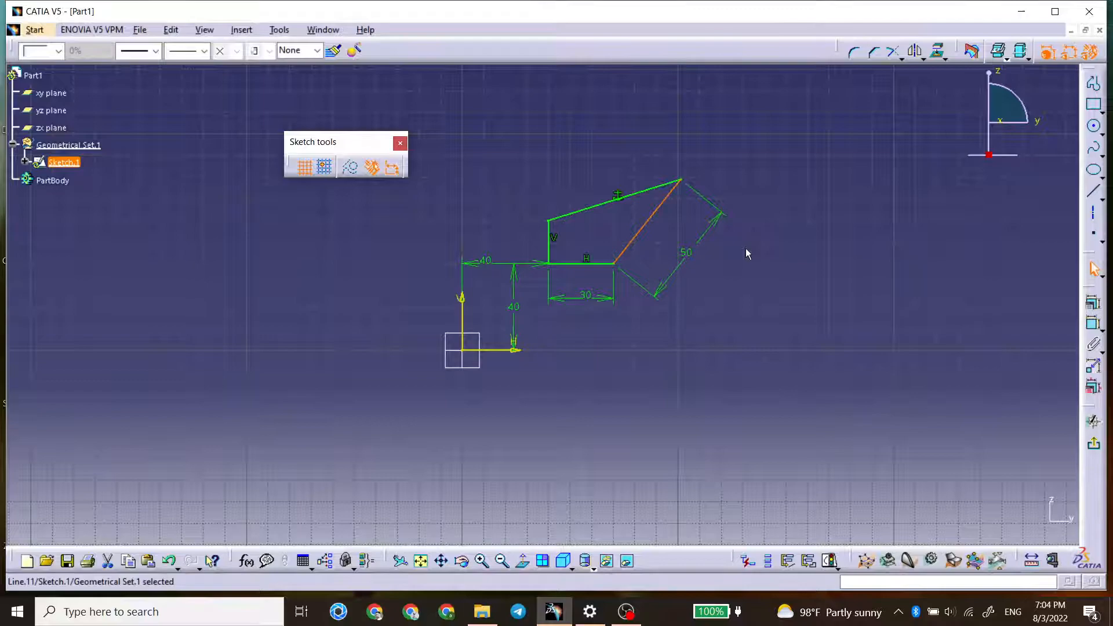
{"action": "left_click", "coordinate": [1030, 304]}
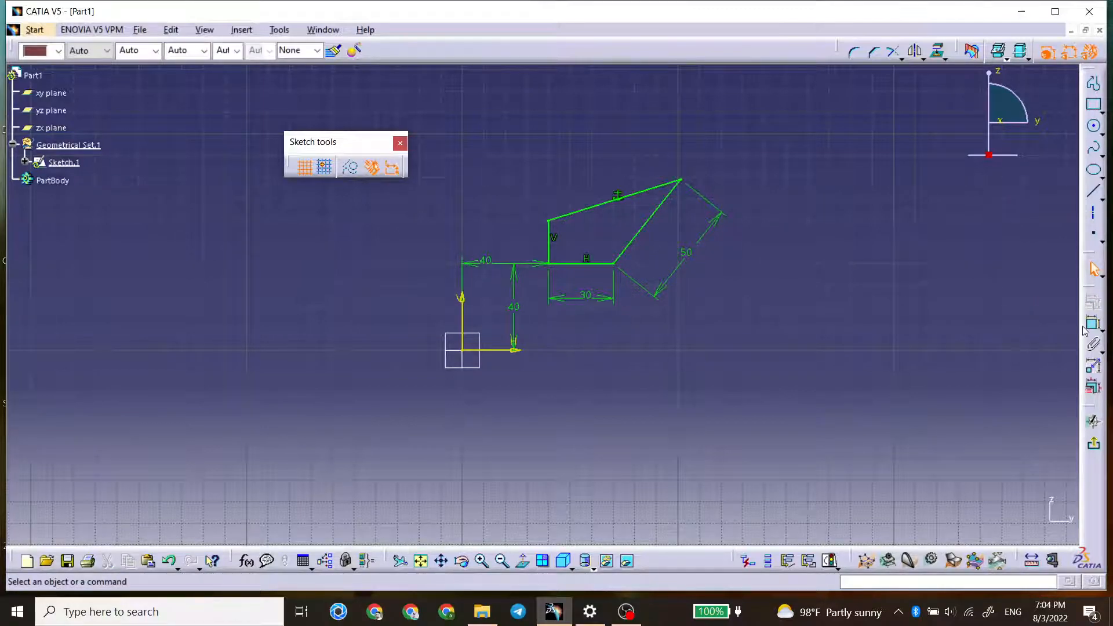
{"action": "left_click", "coordinate": [685, 252]}
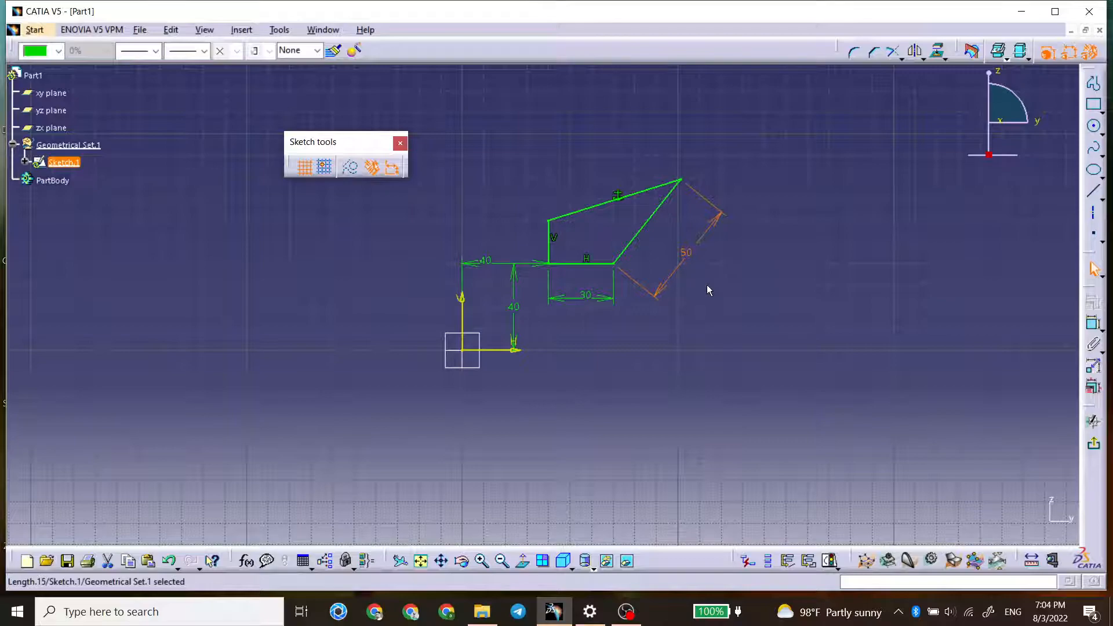
{"action": "key", "text": "Delete"}
- Add a distance constraint between the profile's top corner and its bottom edge, and delete it
{"action": "left_click", "coordinate": [1089, 325]}
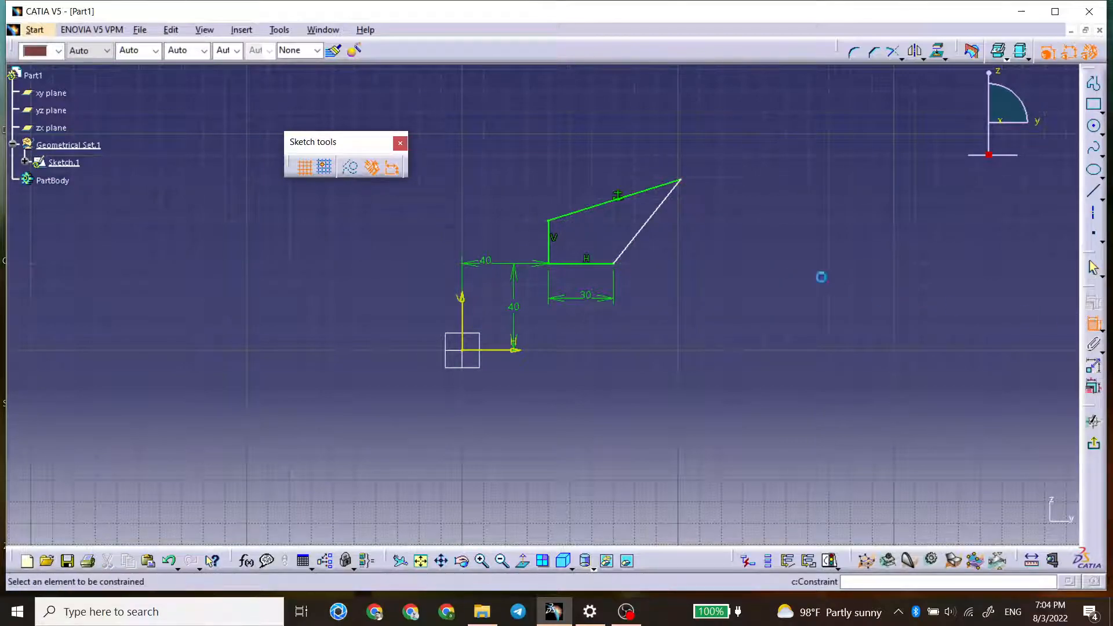
{"action": "left_click", "coordinate": [682, 180]}
{"action": "left_click", "coordinate": [590, 264]}
{"action": "left_click", "coordinate": [761, 224]}
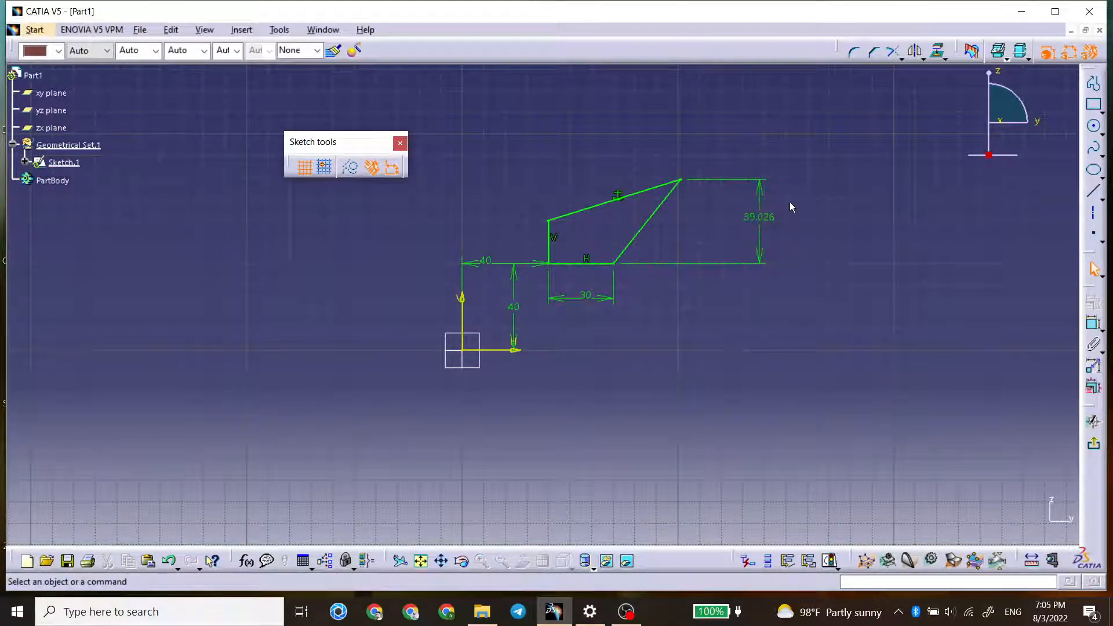
{"action": "left_click", "coordinate": [775, 221]}
{"action": "key", "text": "Delete"}
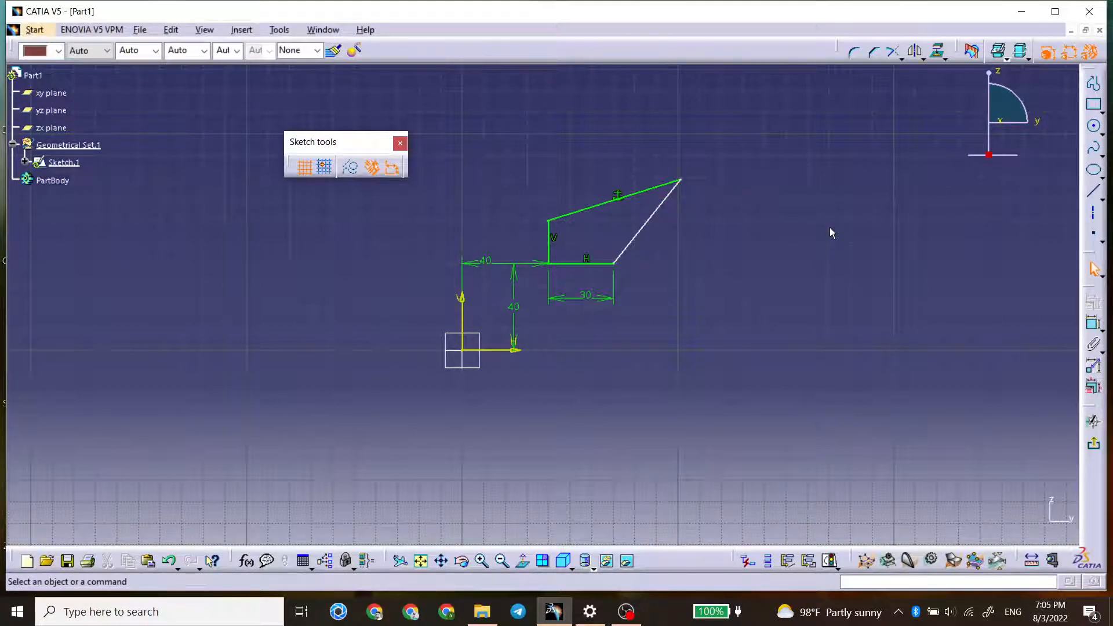
- Start a length constraint on the profile's right slanted edge and switch it to horizontal measure direction
{"action": "left_click", "coordinate": [1092, 323]}
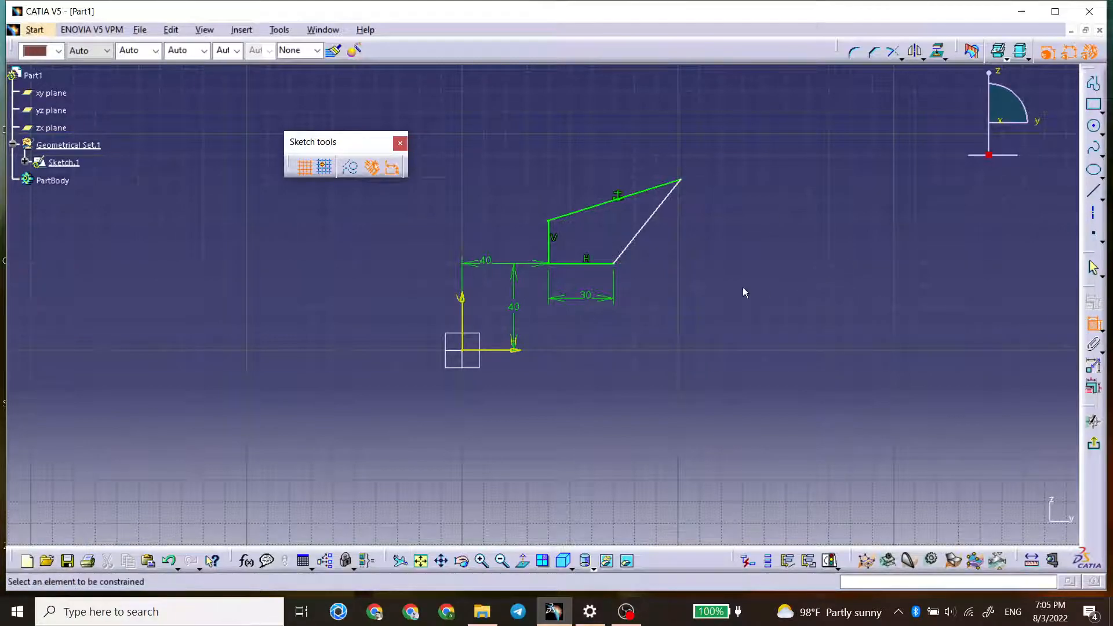
{"action": "left_click", "coordinate": [646, 225]}
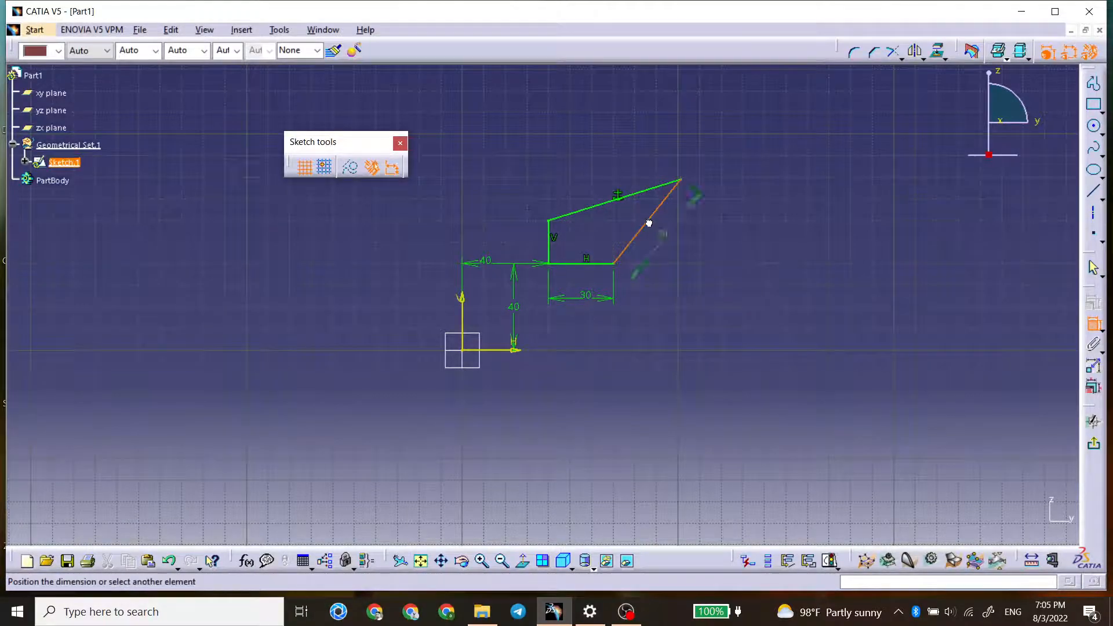
{"action": "right_click", "coordinate": [685, 230]}
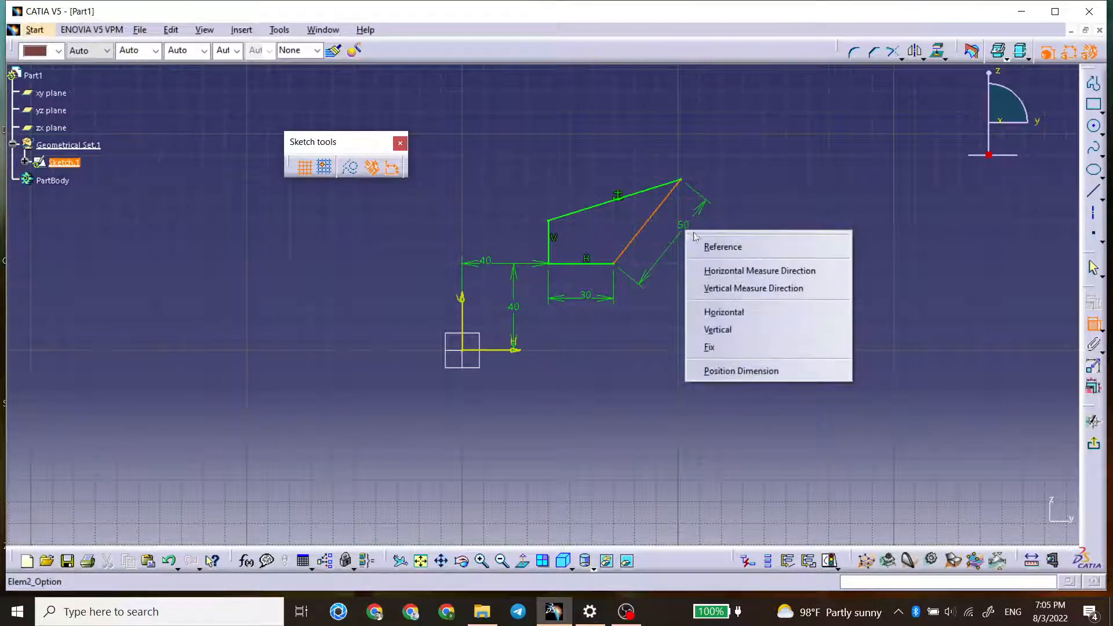
{"action": "left_click", "coordinate": [721, 270]}
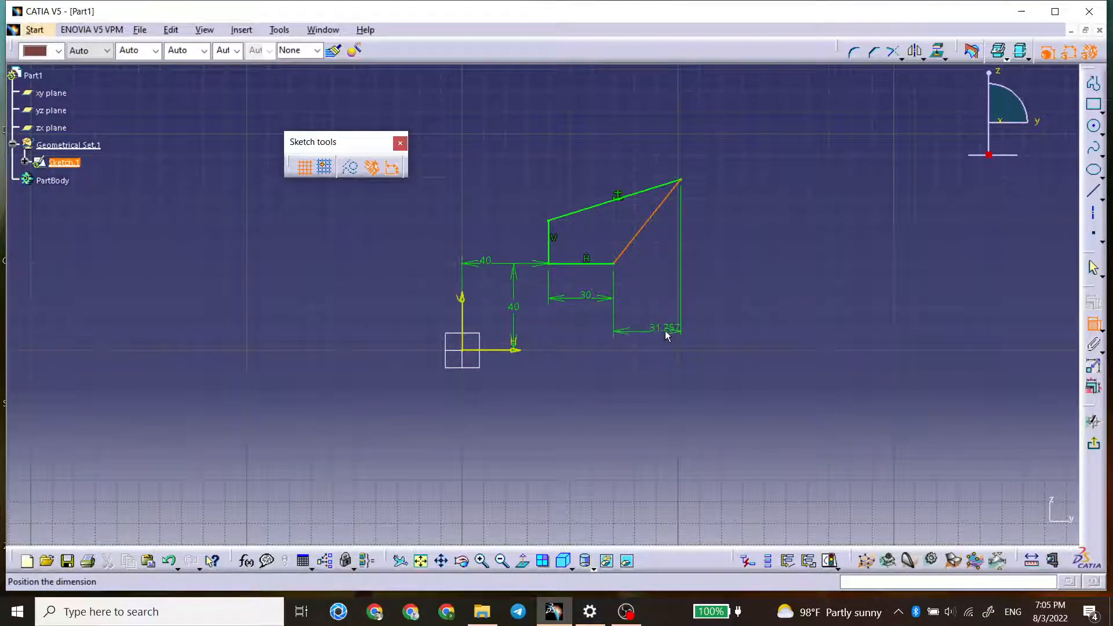
- Switch the slanted edge's dimension to vertical measure direction, make it a reference, and place it outside the profile's right side
{"action": "right_click", "coordinate": [665, 294]}
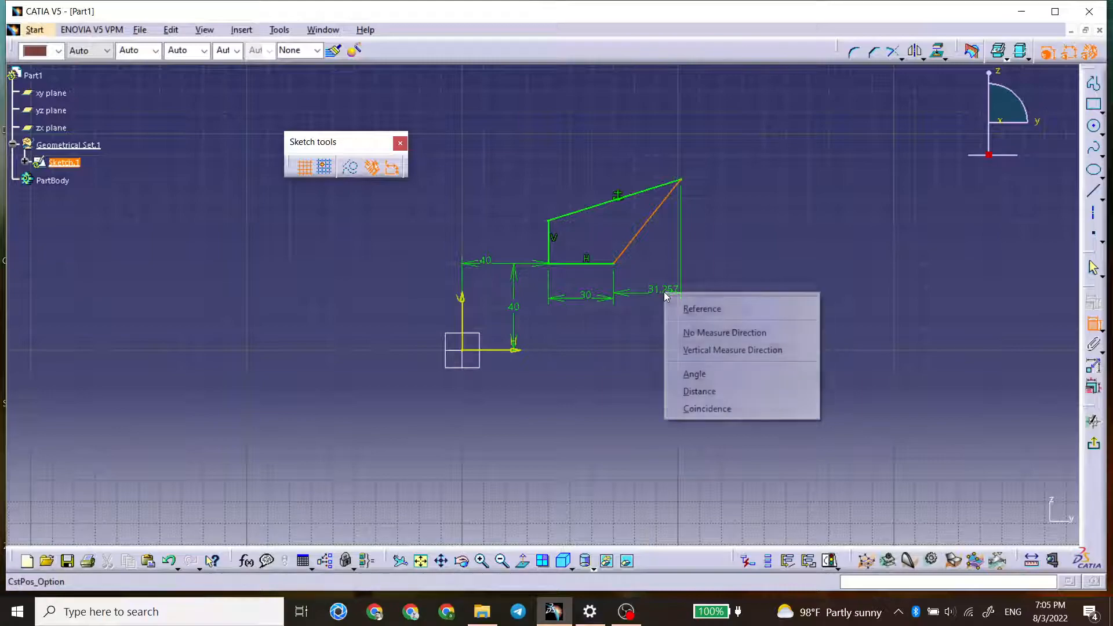
{"action": "left_click", "coordinate": [722, 351]}
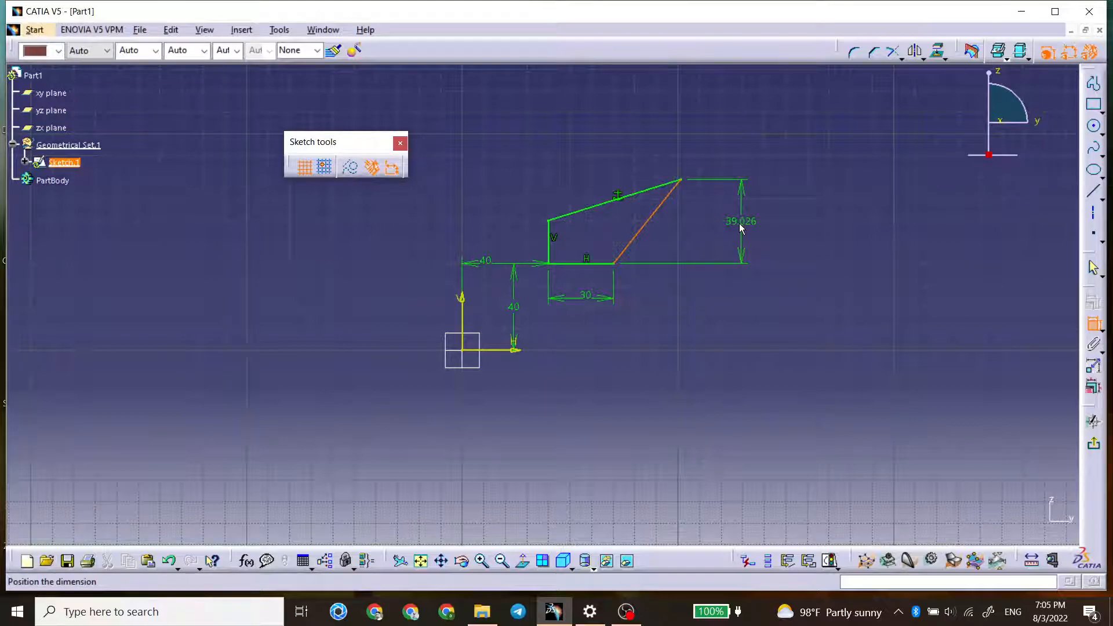
{"action": "right_click", "coordinate": [741, 228]}
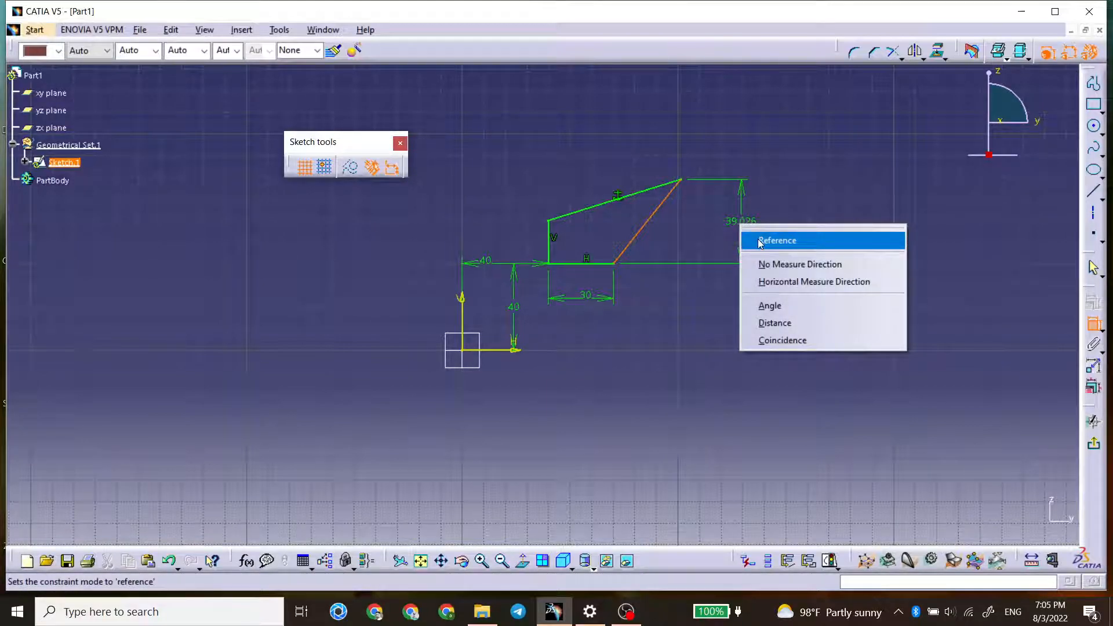
{"action": "left_click", "coordinate": [759, 241]}
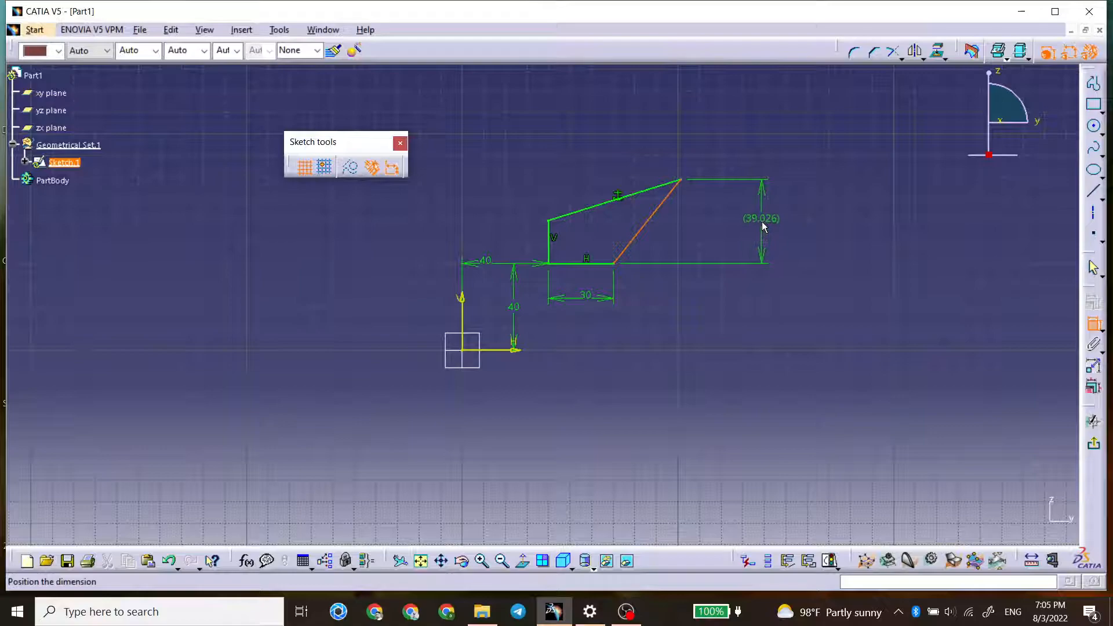
{"action": "left_click", "coordinate": [761, 221]}
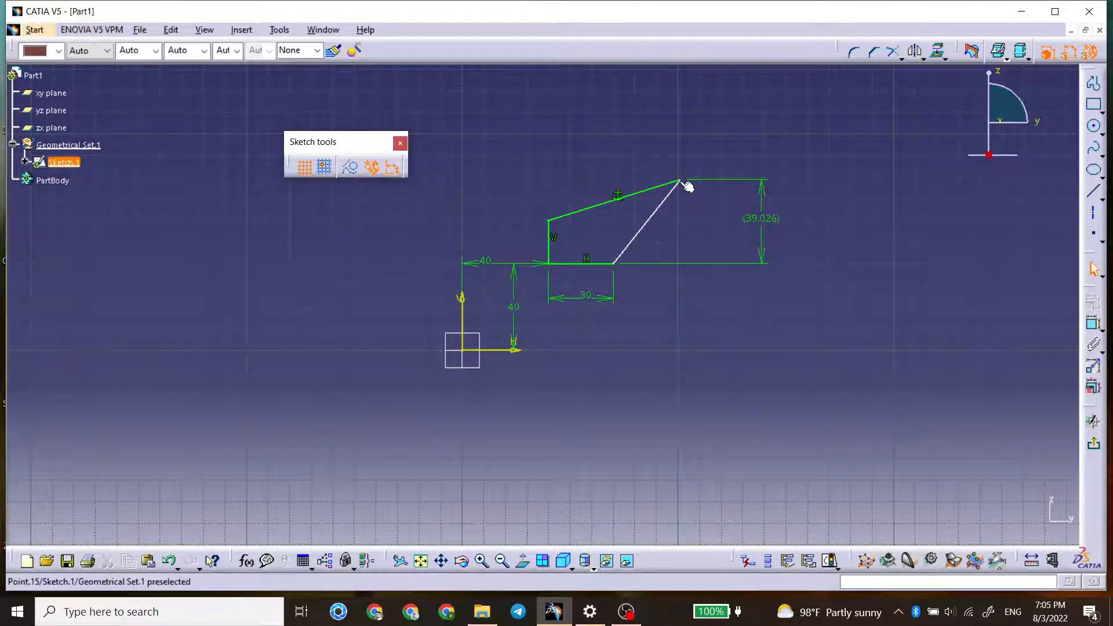
- Move the profile's right slanted edge slightly outward to test how the reference dimension responds
{"action": "left_click", "coordinate": [615, 264]}
{"action": "left_click_drag", "start_coordinate": [679, 267], "coordinate": [615, 241]}
{"action": "left_click_drag", "start_coordinate": [655, 210], "coordinate": [676, 239]}
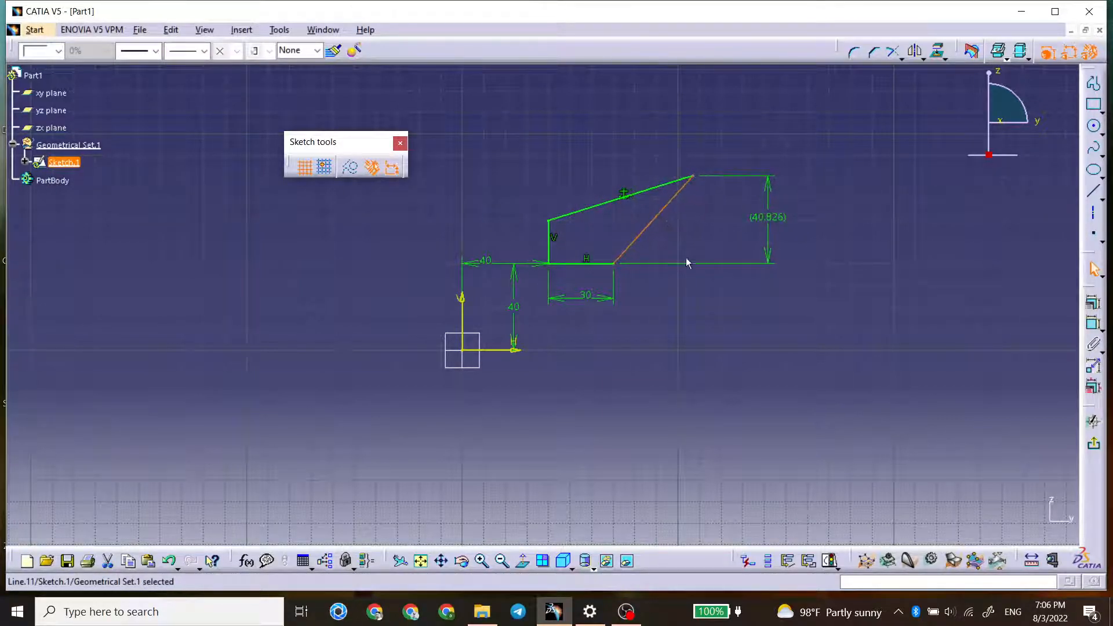
{"action": "left_click", "coordinate": [717, 327]}
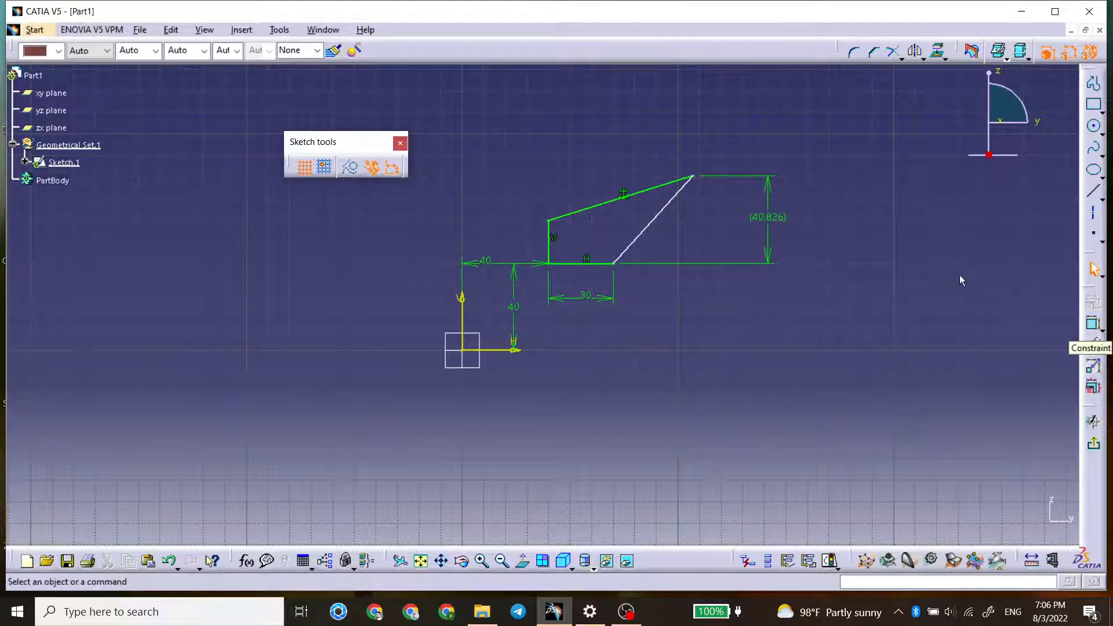
- Delete the profile's upper slanted edge
{"action": "left_click", "coordinate": [657, 194]}
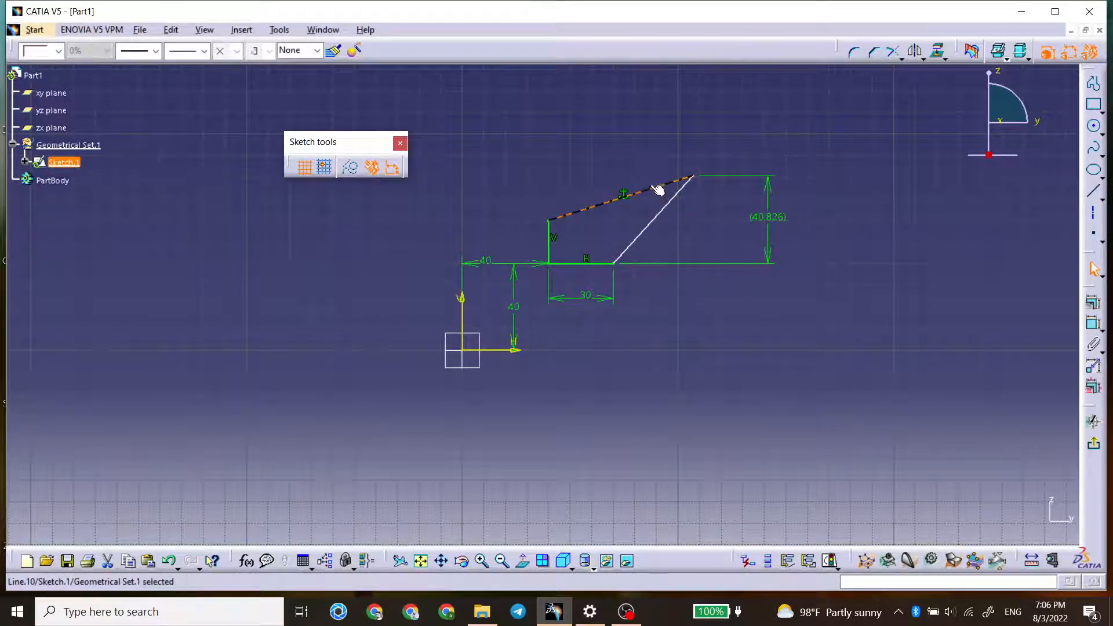
{"action": "key", "text": "Delete"}
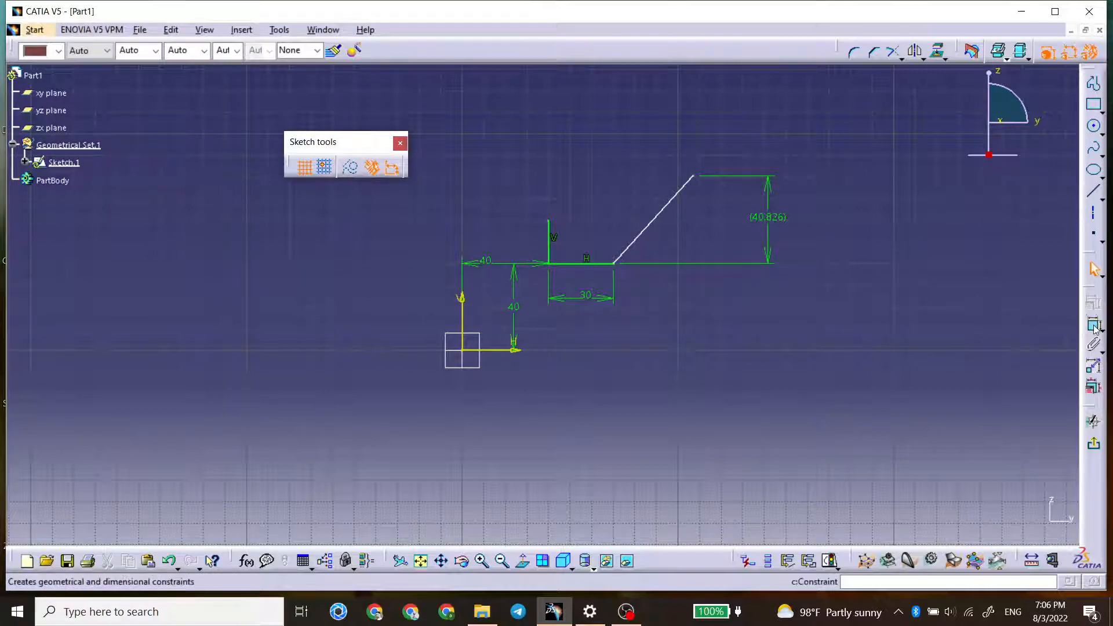
{"action": "mouse_move", "coordinate": [1053, 287]}
{"action": "middle_mouse_down"}
{"action": "mouse_move", "coordinate": [881, 265]}
{"action": "mouse_move", "coordinate": [876, 303]}
{"action": "middle_mouse_up"}
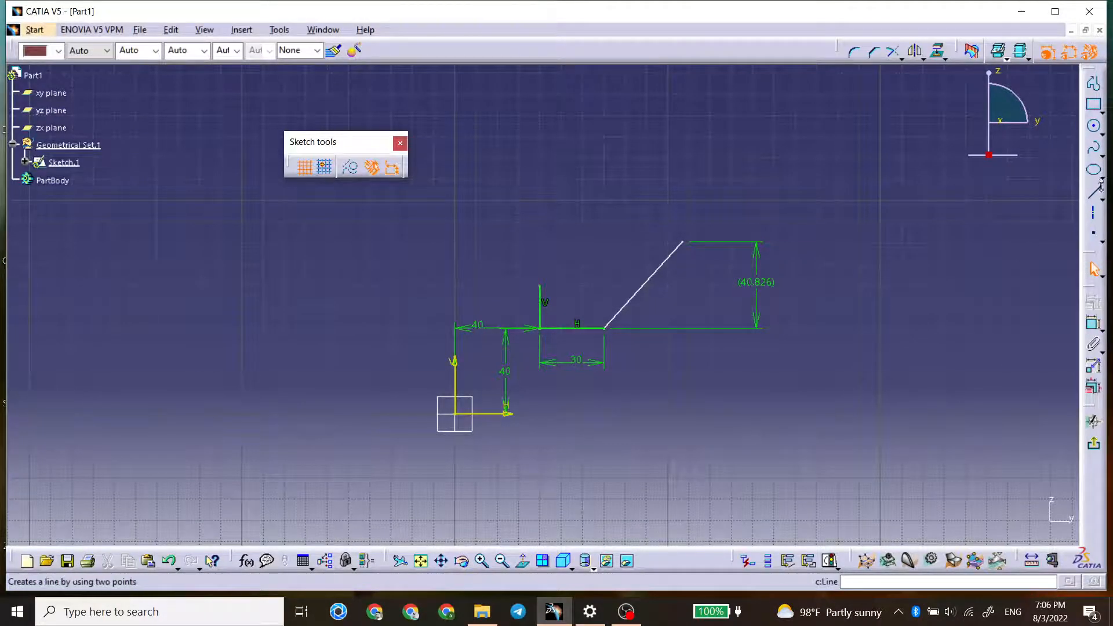
{"action": "left_click", "coordinate": [1101, 131]}
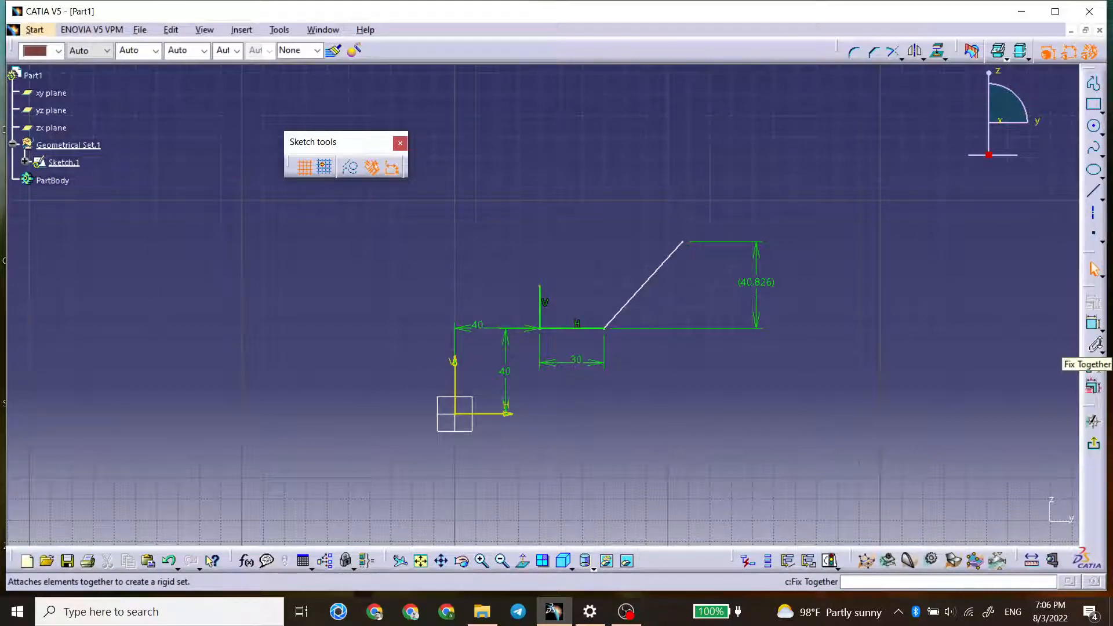
- Sketch an open two-line profile above the gap: one line rising from above the vertical edge, then a perpendicular line about 41 mm long
{"action": "left_click", "coordinate": [1093, 84]}
{"action": "middle_click_drag", "start_coordinate": [746, 253], "coordinate": [837, 286]}
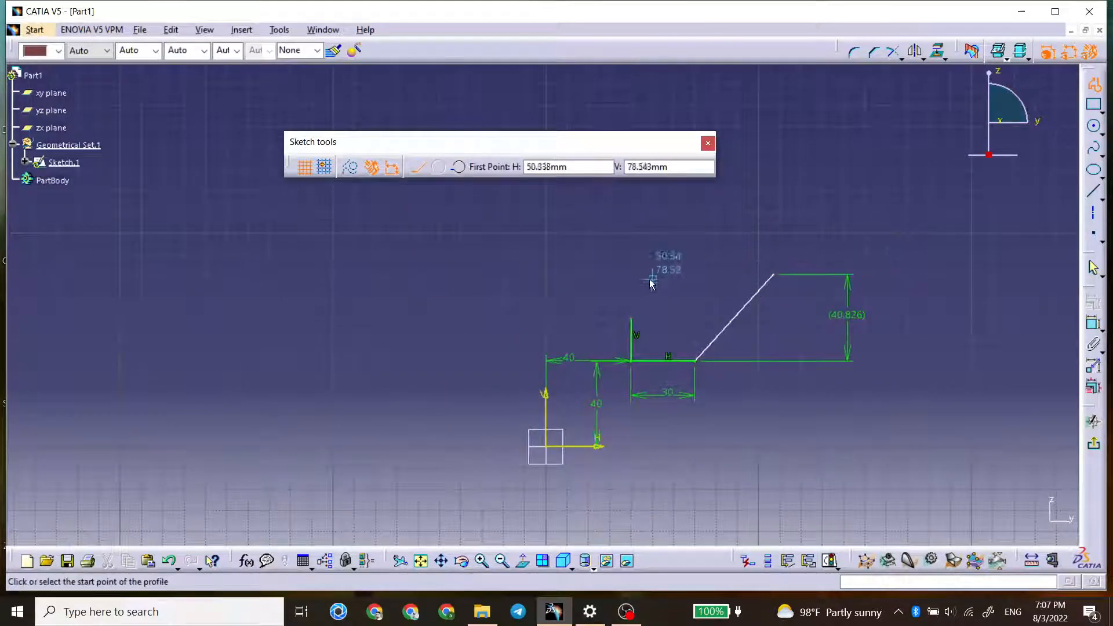
{"action": "left_click", "coordinate": [631, 295]}
{"action": "left_click", "coordinate": [702, 193]}
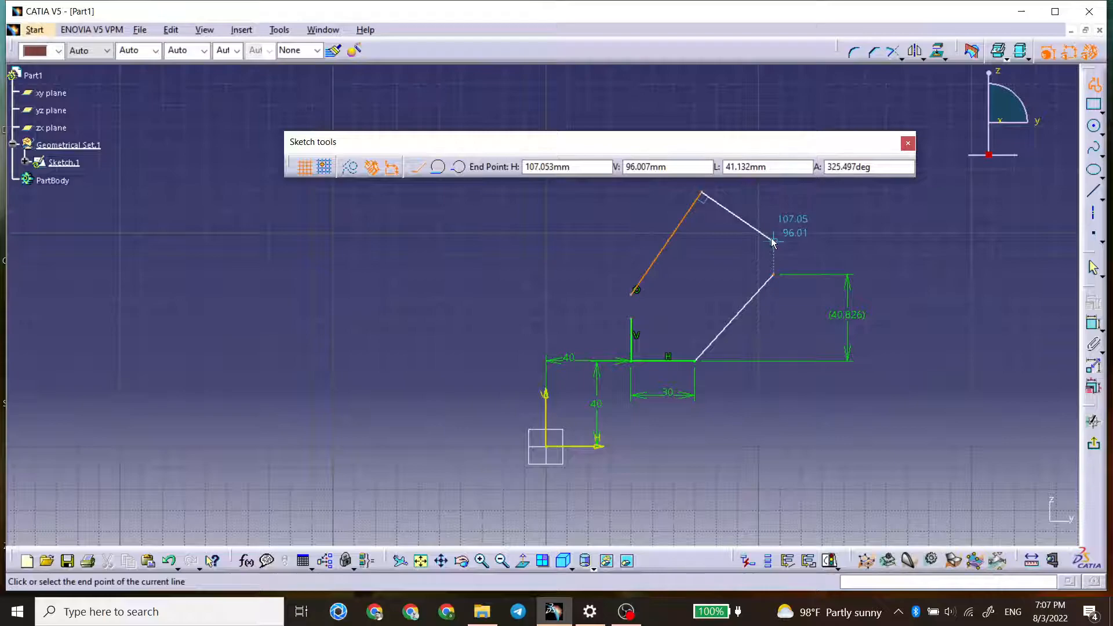
{"action": "left_click", "coordinate": [773, 241]}
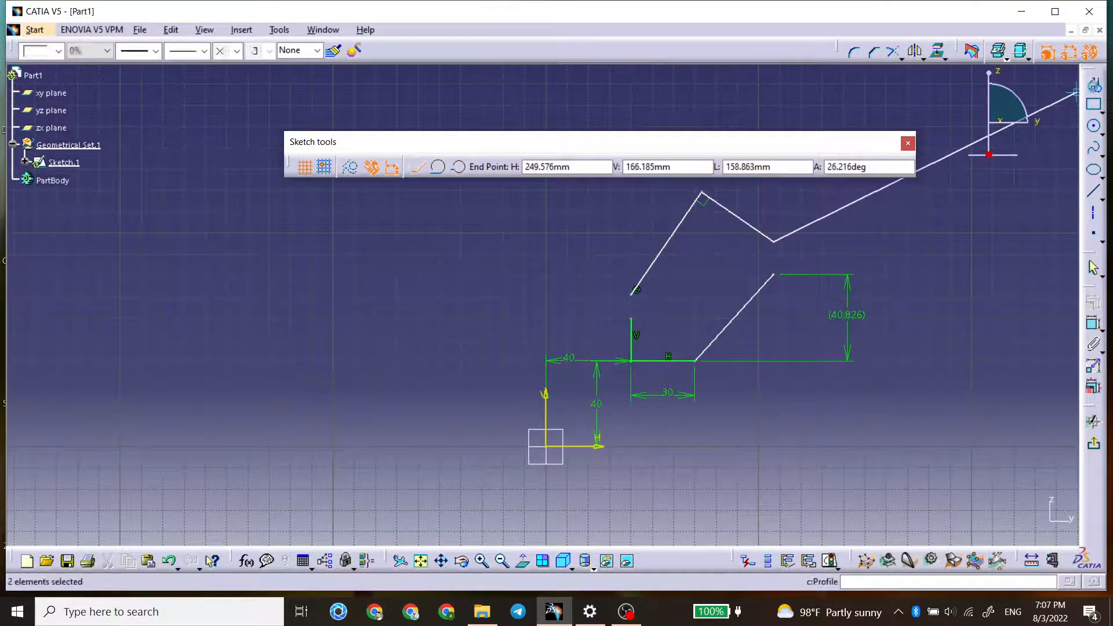
{"action": "key", "text": "Escape"}
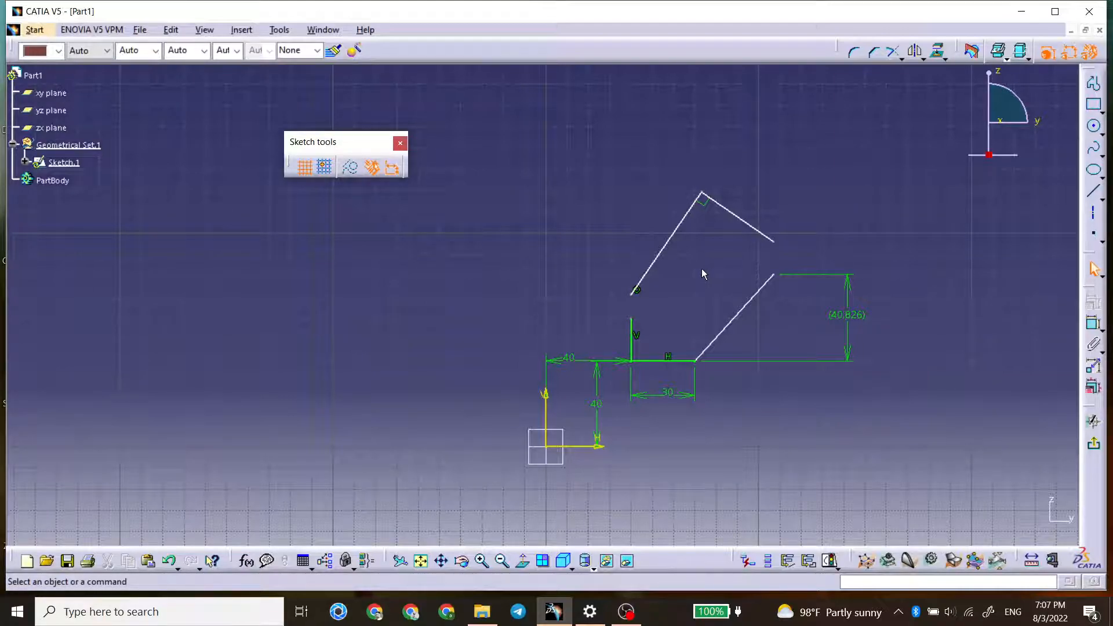
- Run Sketch Analysis and examine which curves belong to each implicit profile
{"action": "left_click", "coordinate": [280, 30]}
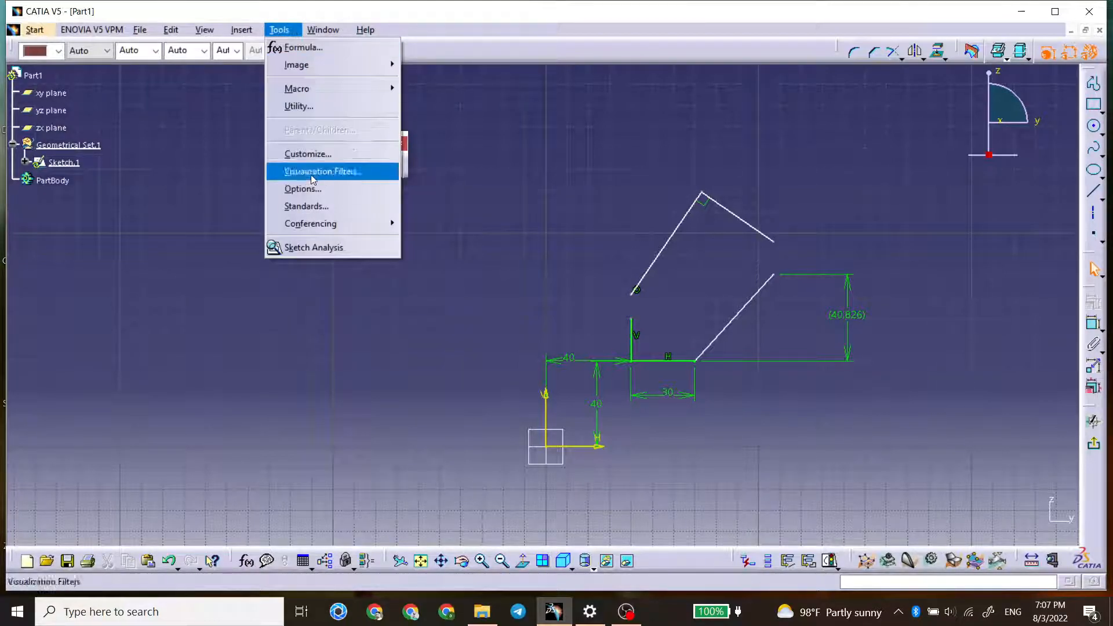
{"action": "left_click", "coordinate": [318, 248]}
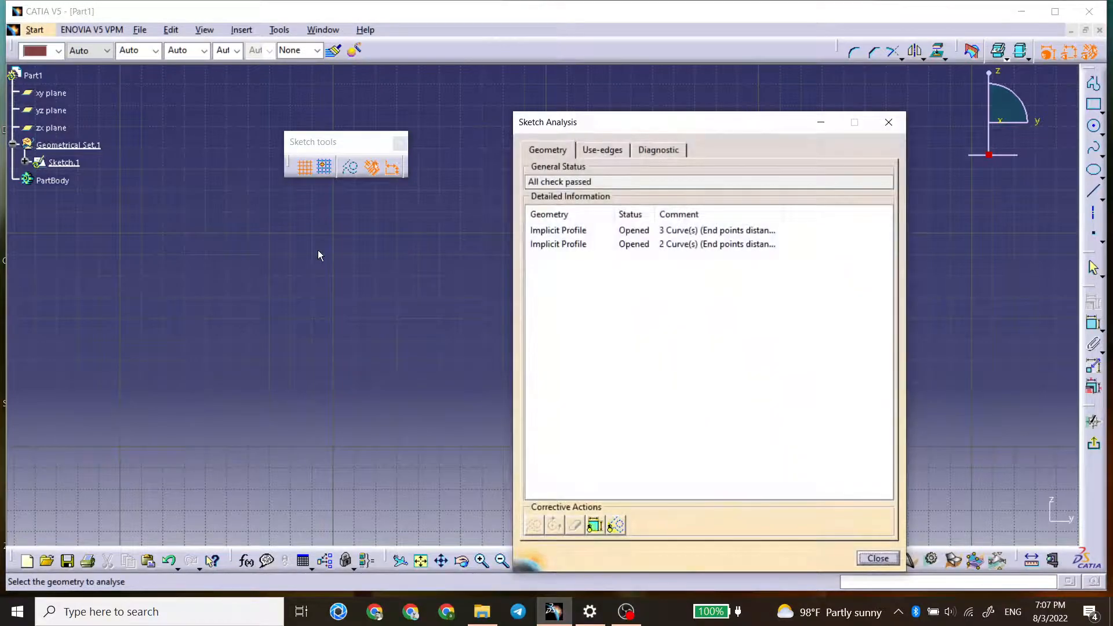
{"action": "left_click_drag", "start_coordinate": [696, 129], "coordinate": [332, 94]}
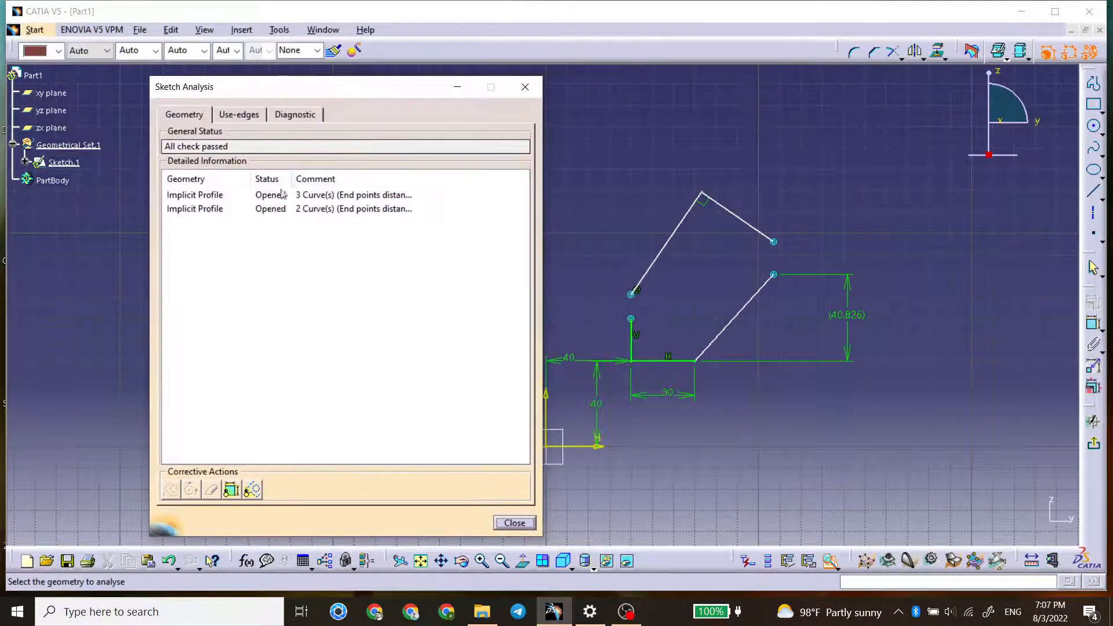
{"action": "left_click", "coordinate": [197, 196]}
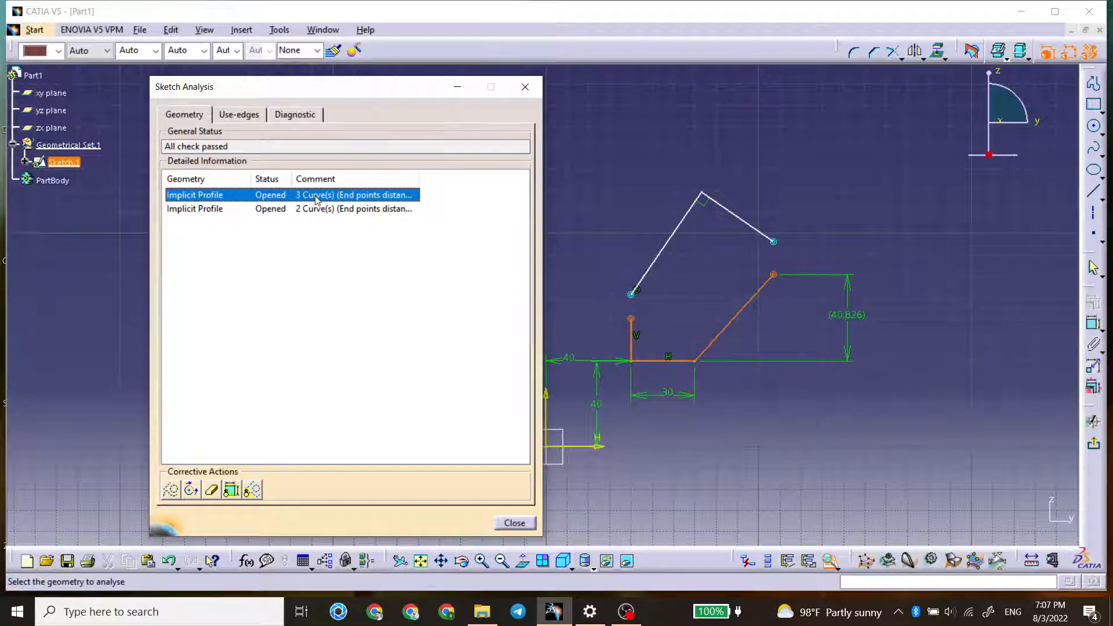
{"action": "left_click", "coordinate": [265, 209]}
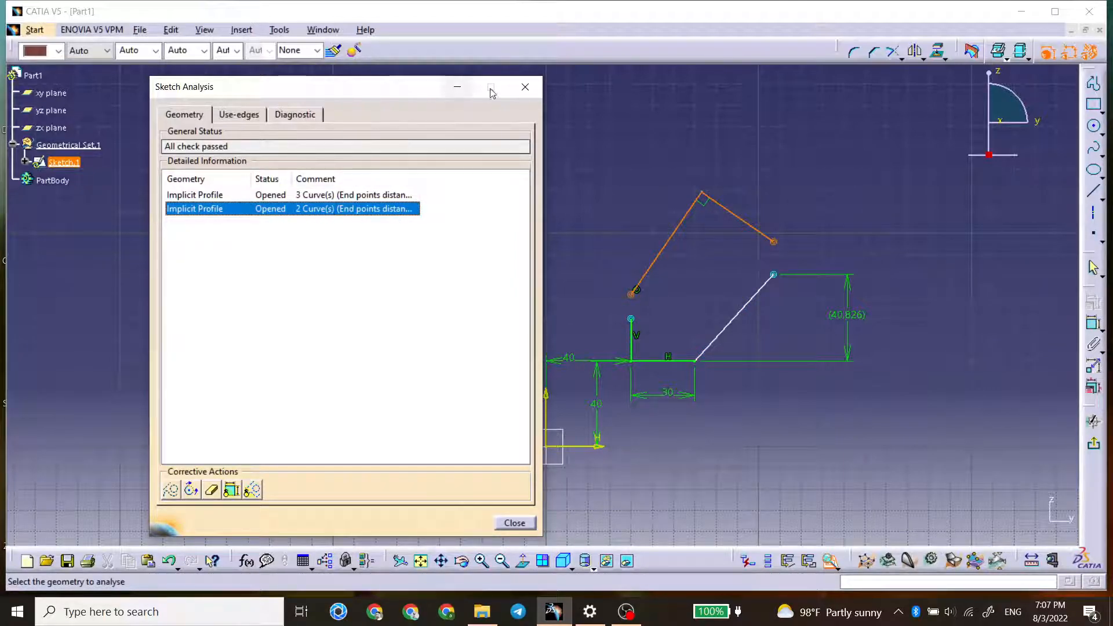
{"action": "left_click", "coordinate": [525, 87]}
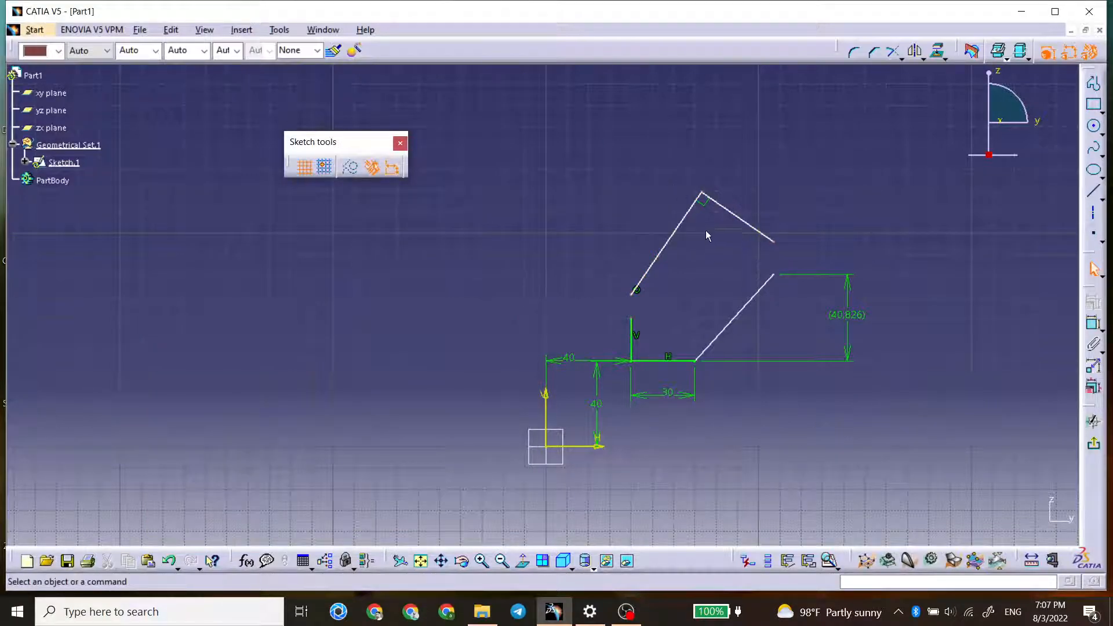
- Add a coincidence constraint between the new profile's right endpoint and the slanted edge's top endpoint
{"action": "left_click", "coordinate": [1093, 323]}
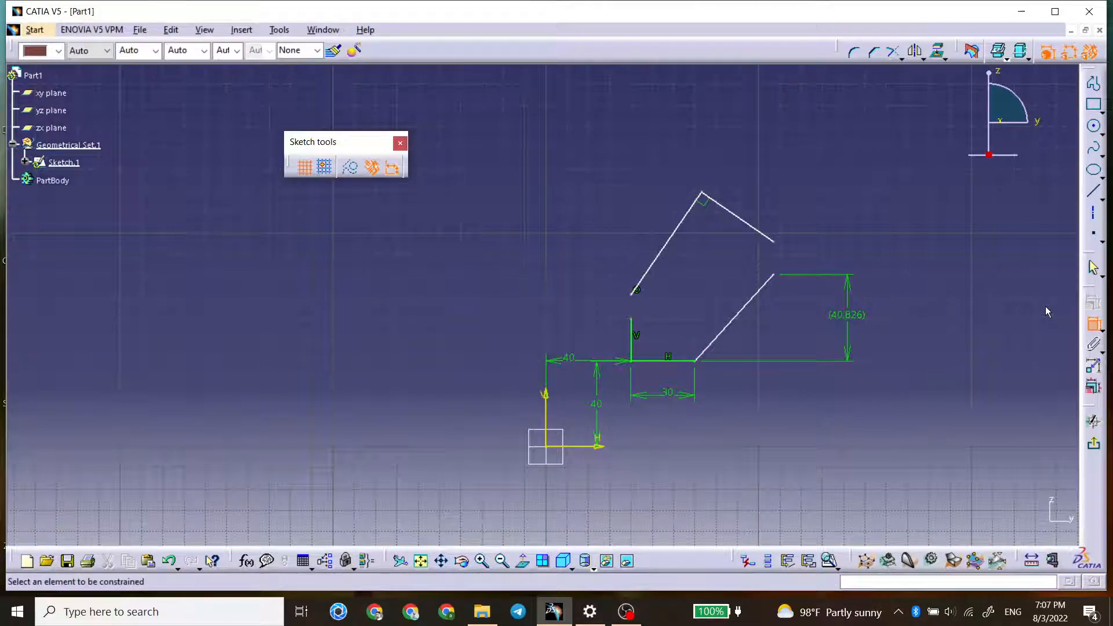
{"action": "left_click", "coordinate": [774, 242]}
{"action": "left_click", "coordinate": [775, 275]}
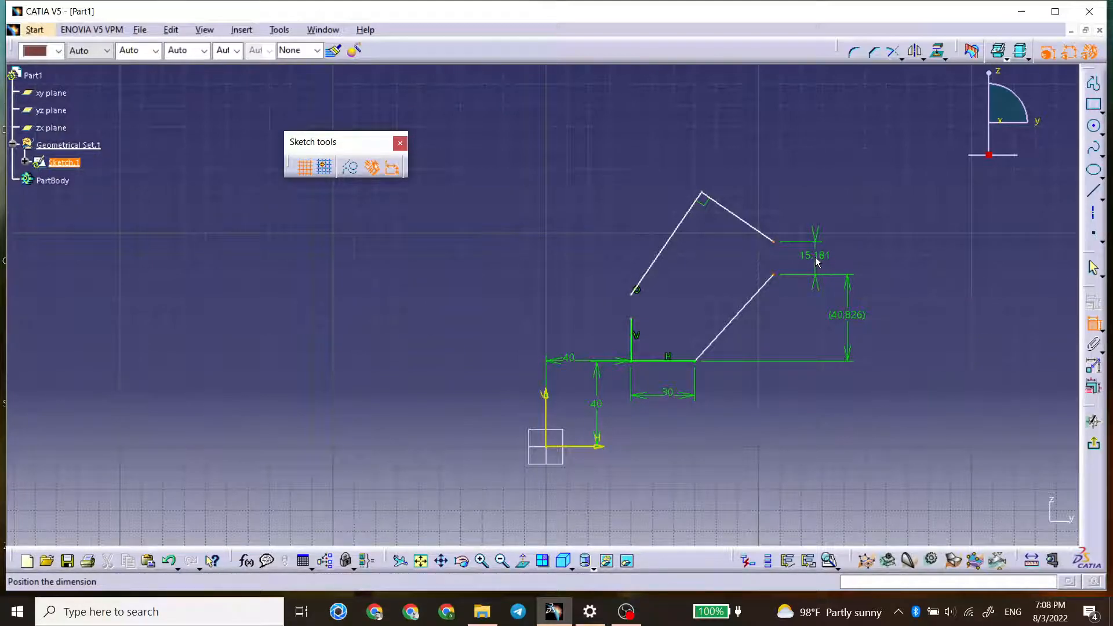
{"action": "right_click", "coordinate": [817, 262]}
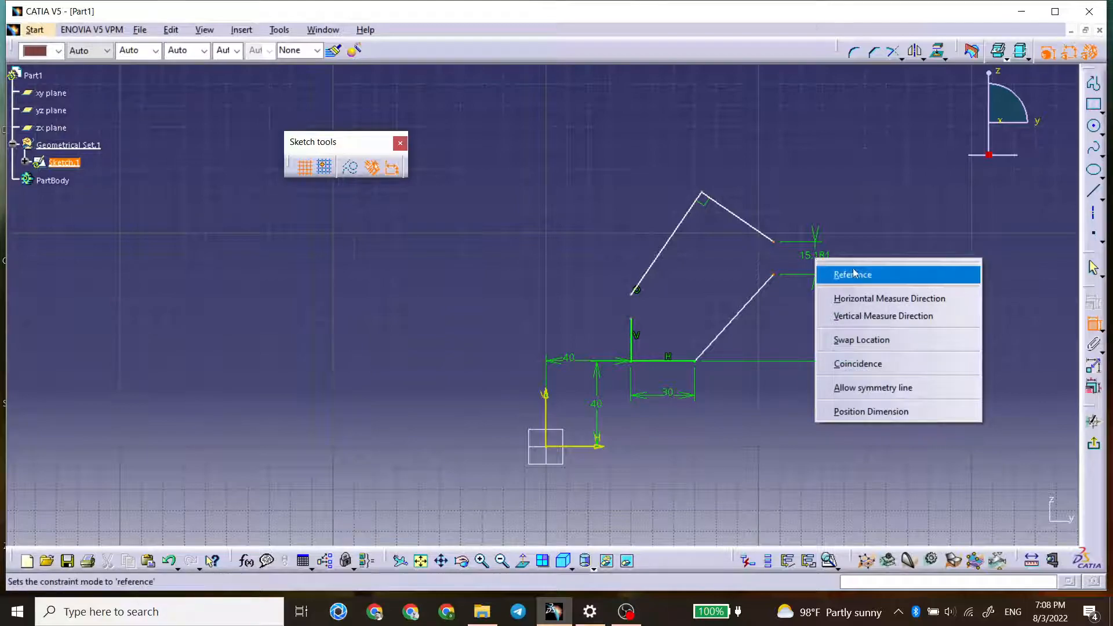
{"action": "left_click", "coordinate": [861, 365]}
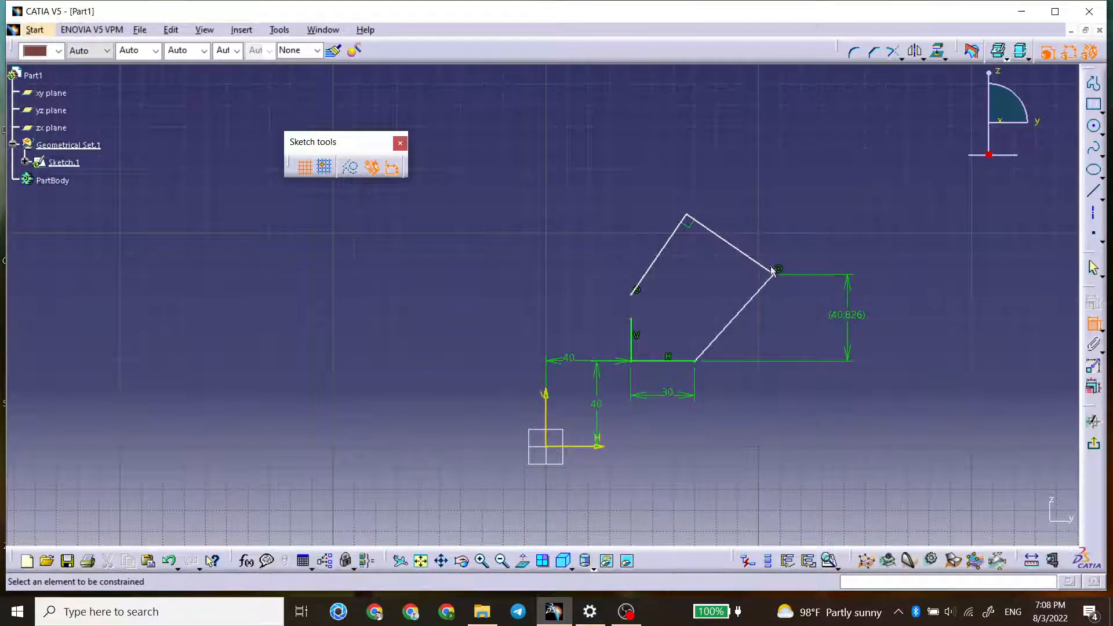
- Dimension the gap between the two open left endpoints, swapping their location and swapping it back before placing the dimension
{"action": "left_click", "coordinate": [630, 295]}
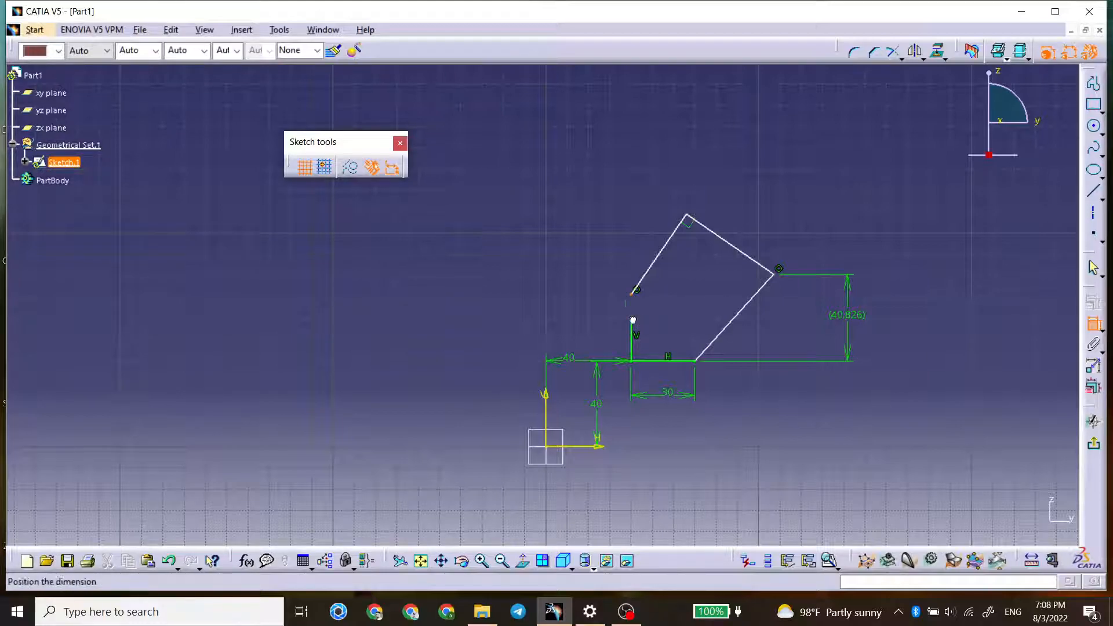
{"action": "right_click", "coordinate": [569, 313]}
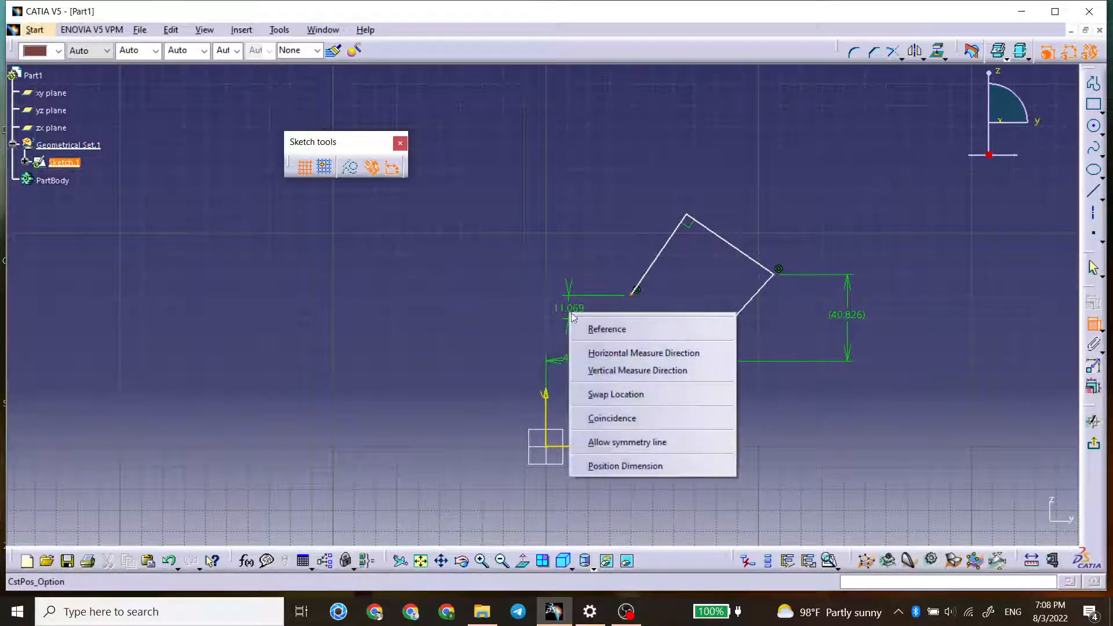
{"action": "left_click", "coordinate": [615, 395]}
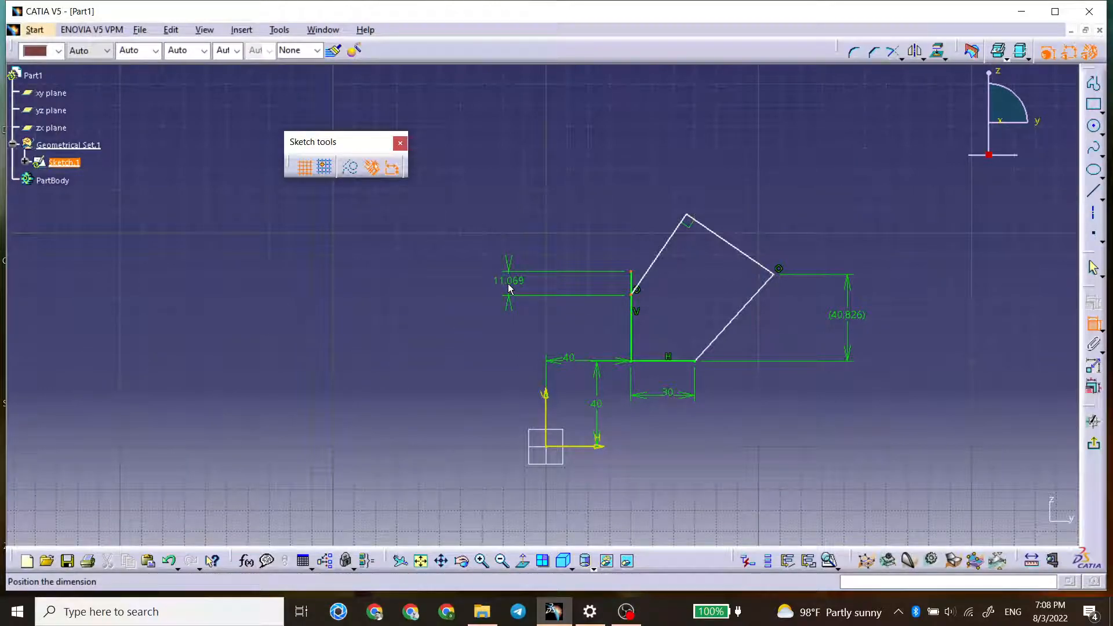
{"action": "right_click", "coordinate": [509, 286]}
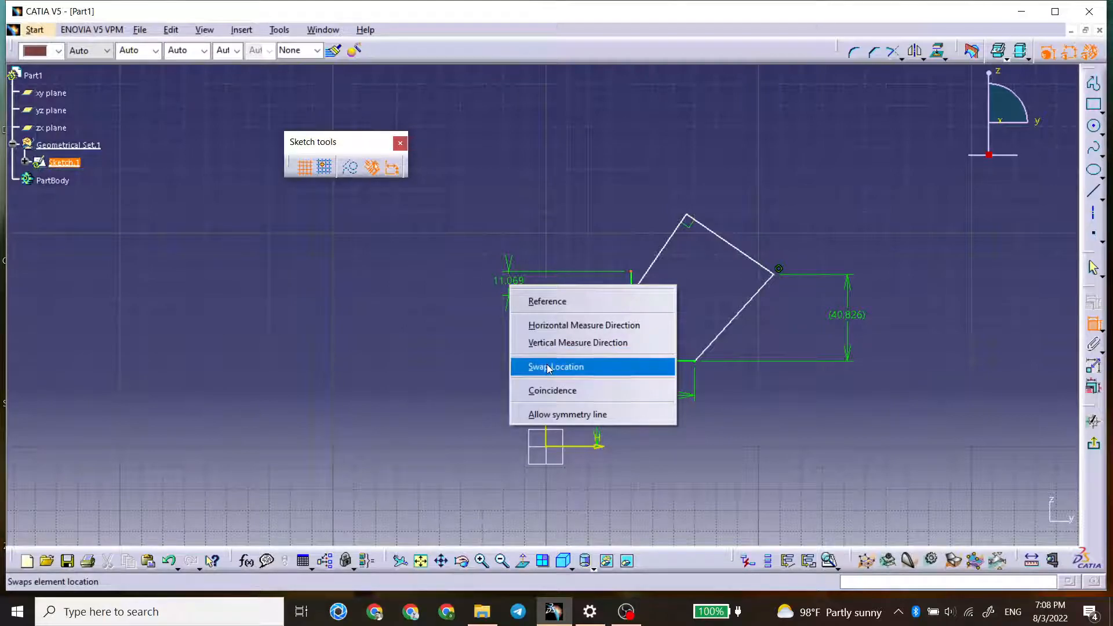
{"action": "left_click", "coordinate": [547, 367]}
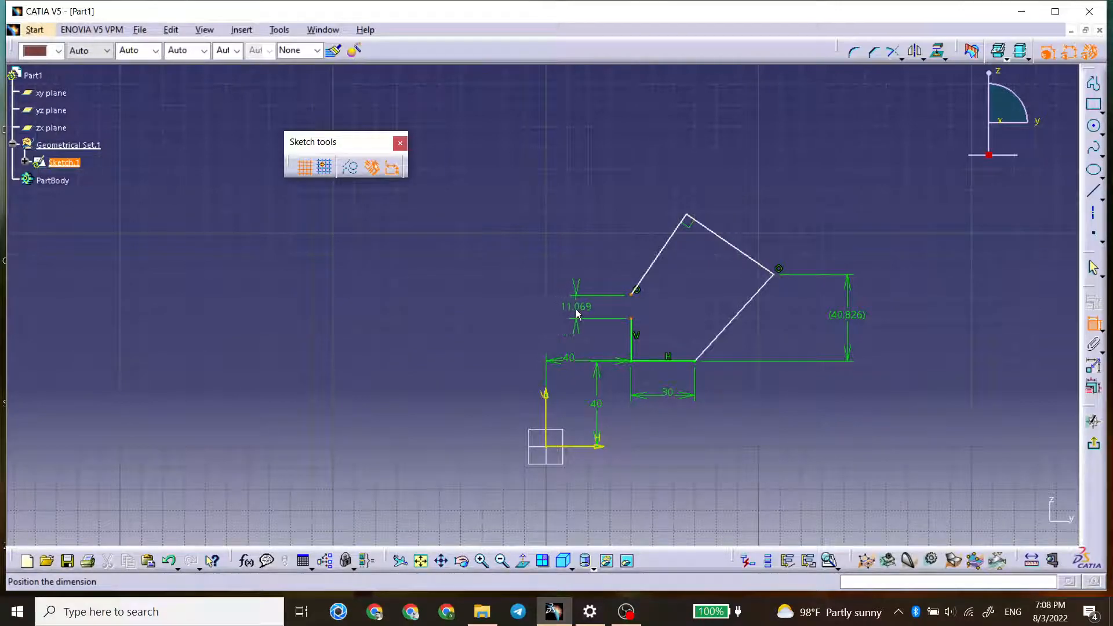
{"action": "left_click", "coordinate": [597, 306]}
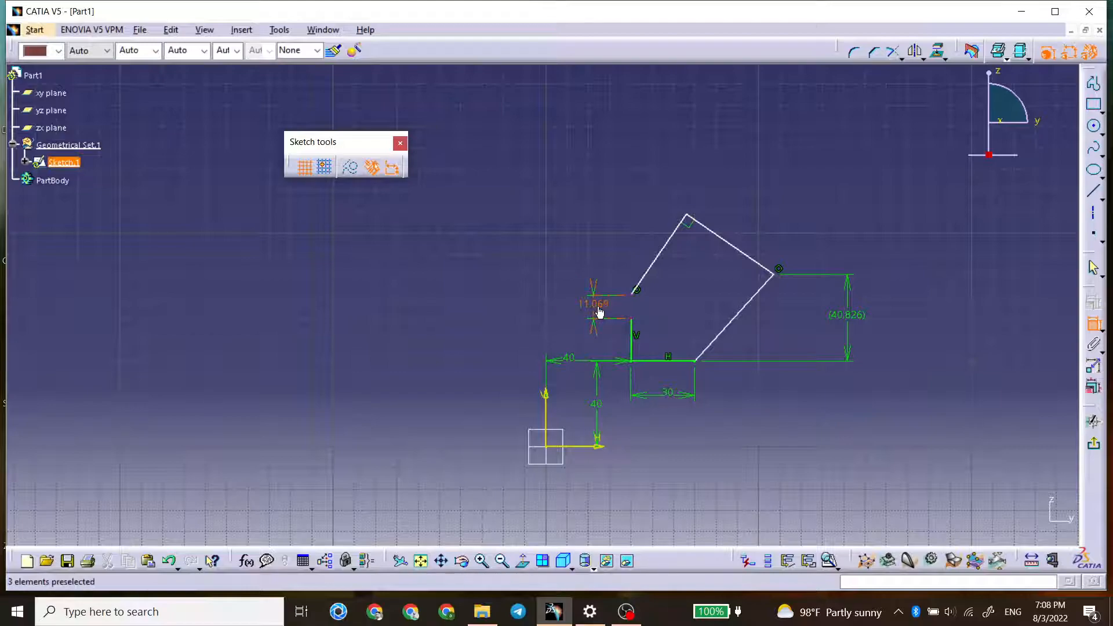
- Set the vertical gap dimension between the two open left endpoints to 2 mm
{"action": "double_click", "coordinate": [601, 312]}
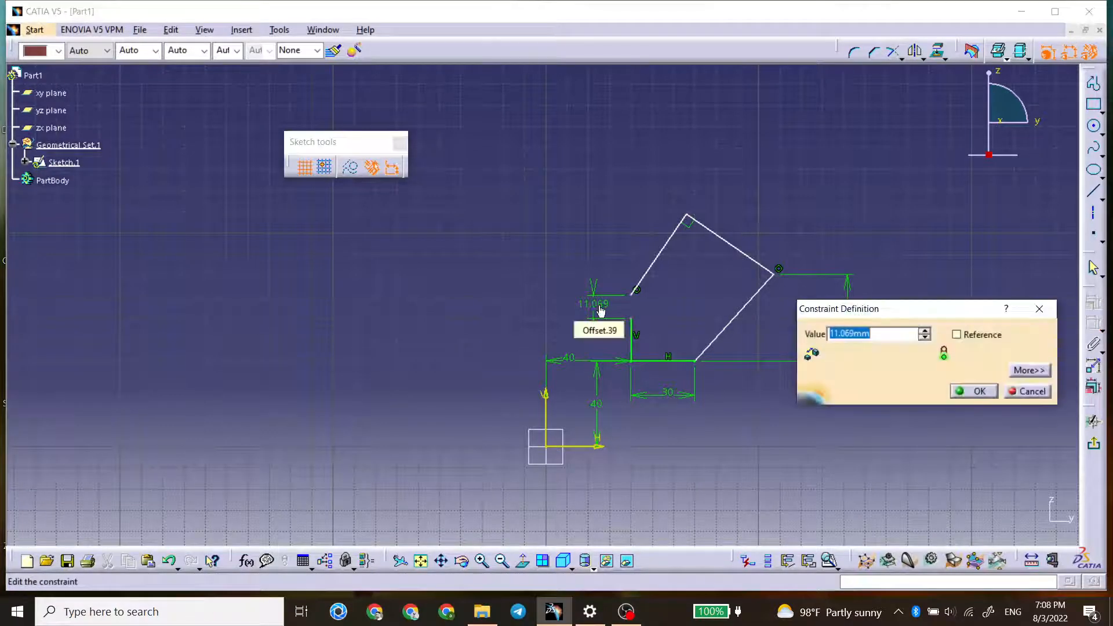
{"action": "type", "text": "2"}
{"action": "key", "text": "Return"}
{"action": "mouse_move", "coordinate": [686, 360]}
{"action": "middle_mouse_down"}
{"action": "mouse_move", "coordinate": [672, 230]}
{"action": "mouse_move", "coordinate": [489, 332]}
{"action": "mouse_move", "coordinate": [390, 454]}
{"action": "middle_mouse_up"}
{"action": "left_click", "coordinate": [684, 296]}
{"action": "left_click", "coordinate": [389, 454]}
{"action": "middle_click_drag", "start_coordinate": [390, 454], "coordinate": [433, 395]}
{"action": "middle_click_drag", "start_coordinate": [433, 394], "coordinate": [528, 396]}
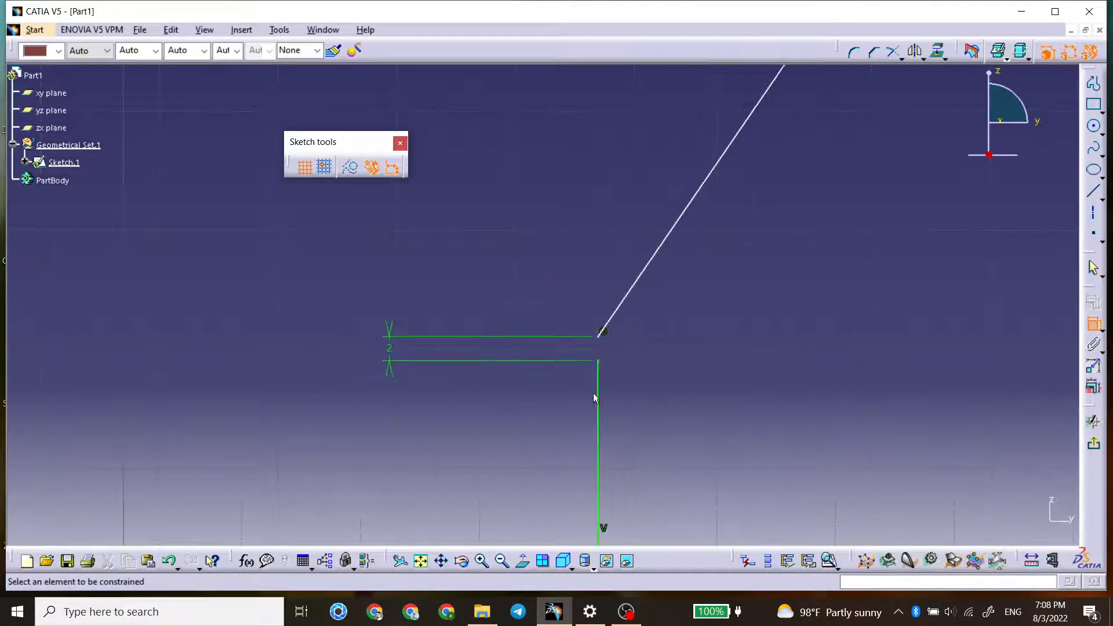
- Try the swap-location option on the 2 mm gap dimension, previewing the vertical edge's endpoint on the opposite side, and cancel the change
{"action": "double_click", "coordinate": [392, 349]}
{"action": "left_click", "coordinate": [1023, 371]}
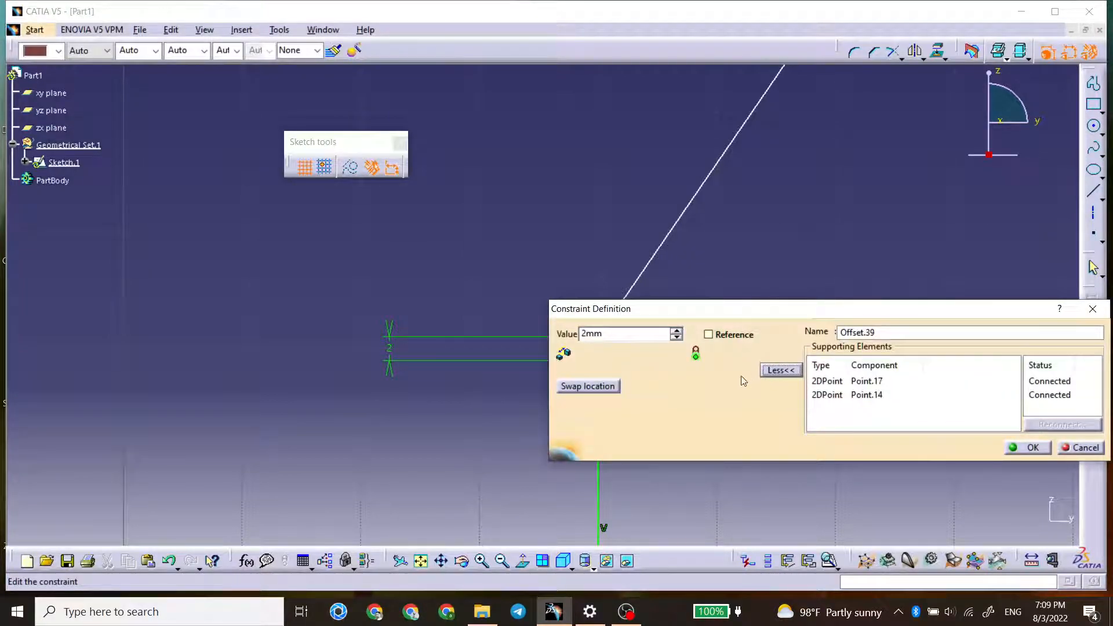
{"action": "left_click", "coordinate": [589, 386]}
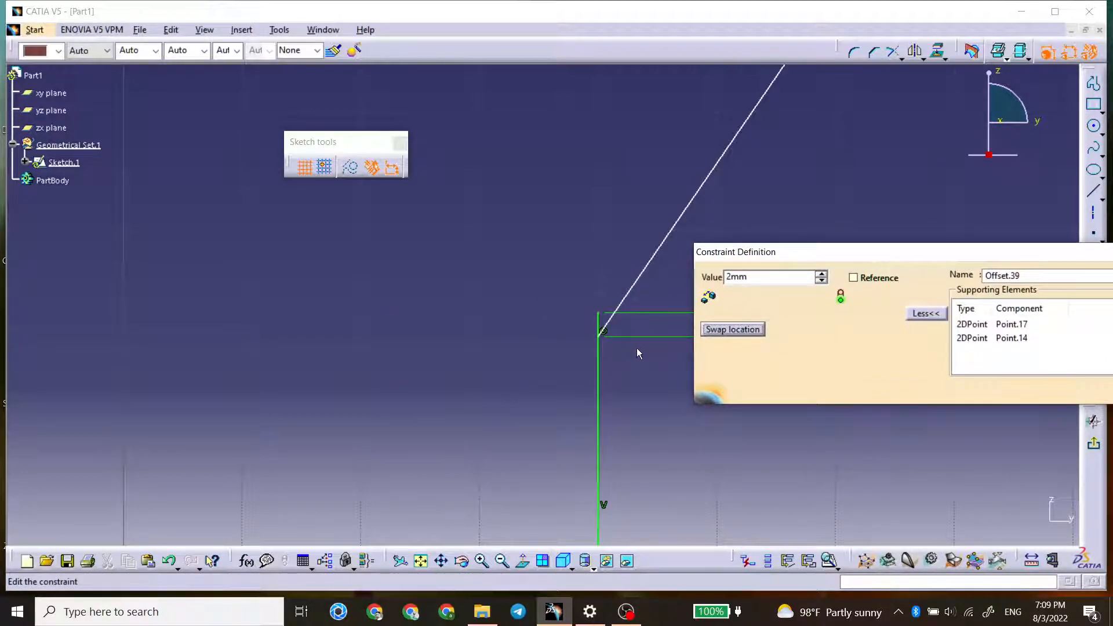
{"action": "left_click_drag", "start_coordinate": [907, 252], "coordinate": [568, 212]}
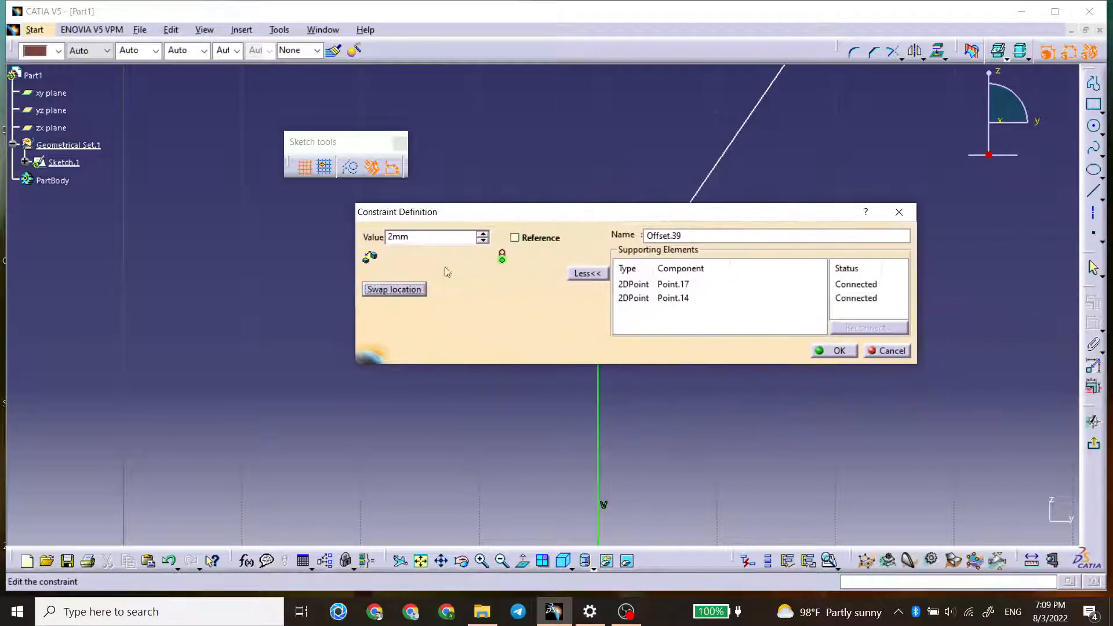
{"action": "left_click", "coordinate": [886, 350]}
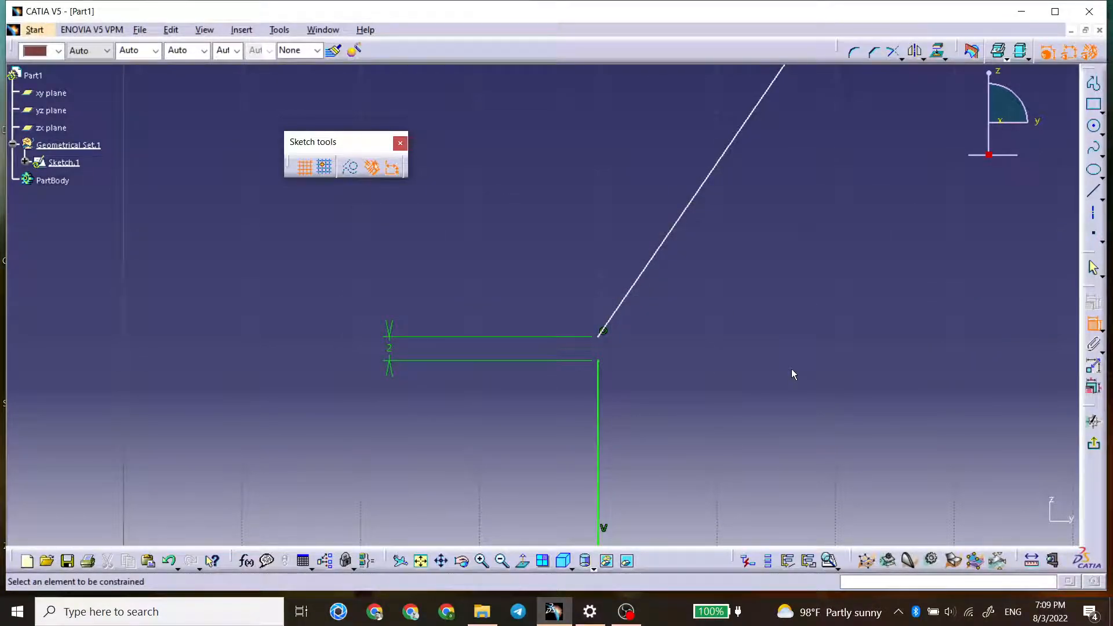
- Undo the 2 mm gap value and delete the dimension between the open left endpoints
{"action": "key", "text": "ctrl+z"}
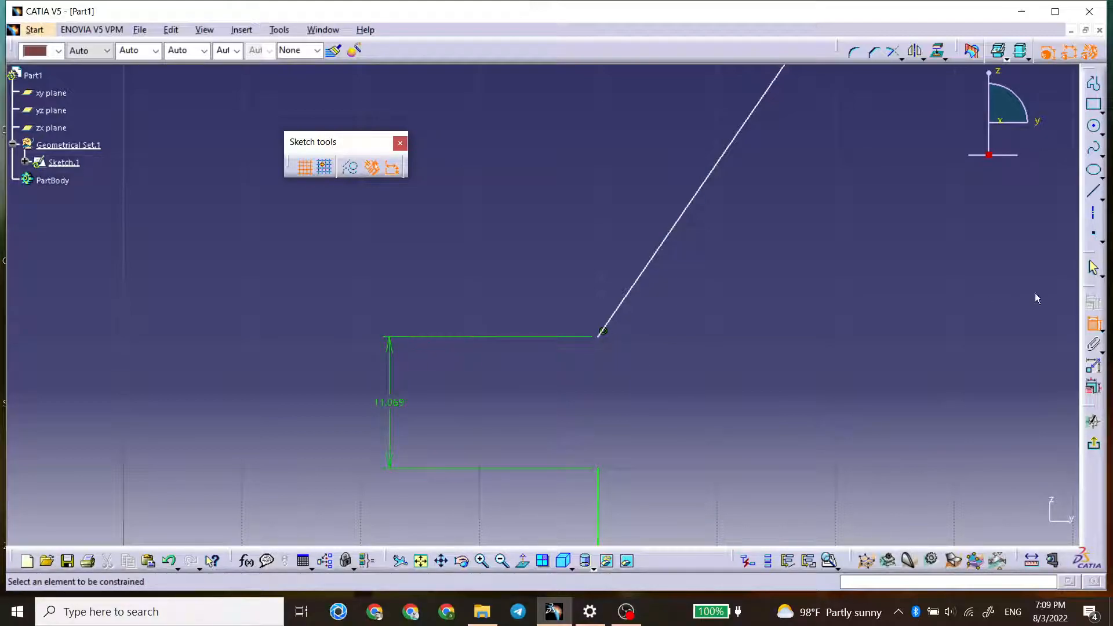
{"action": "left_click", "coordinate": [1093, 323]}
{"action": "left_click", "coordinate": [480, 335]}
{"action": "key", "text": "Delete"}
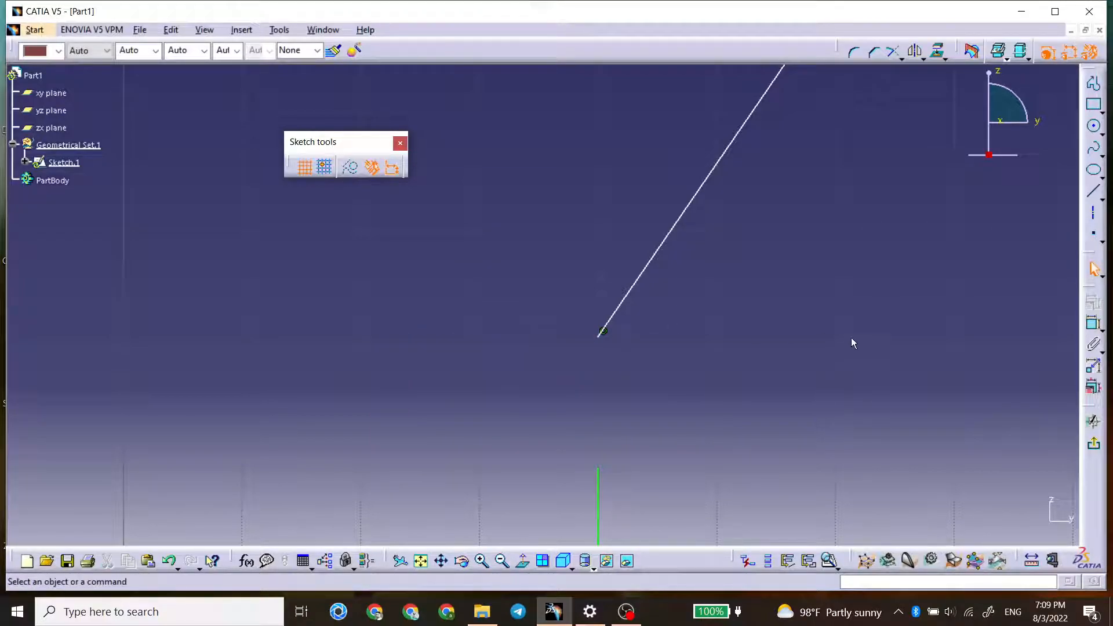
- Close the profile by constraining the two open left endpoints with the Coincidence option instead of a gap dimension
{"action": "left_click", "coordinate": [1092, 324]}
{"action": "middle_click_drag", "start_coordinate": [591, 344], "coordinate": [616, 447]}
{"action": "left_click", "coordinate": [569, 300]}
{"action": "left_click", "coordinate": [566, 353]}
{"action": "right_click", "coordinate": [506, 313]}
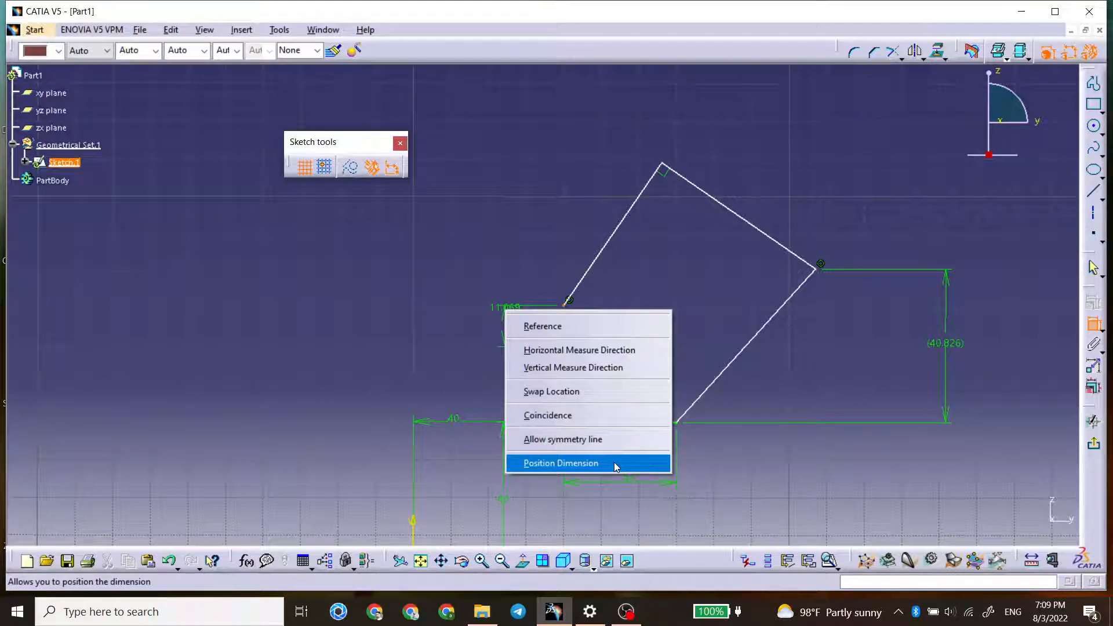
{"action": "left_click", "coordinate": [634, 413]}
{"action": "right_click", "coordinate": [518, 330]}
{"action": "left_click", "coordinate": [574, 432]}
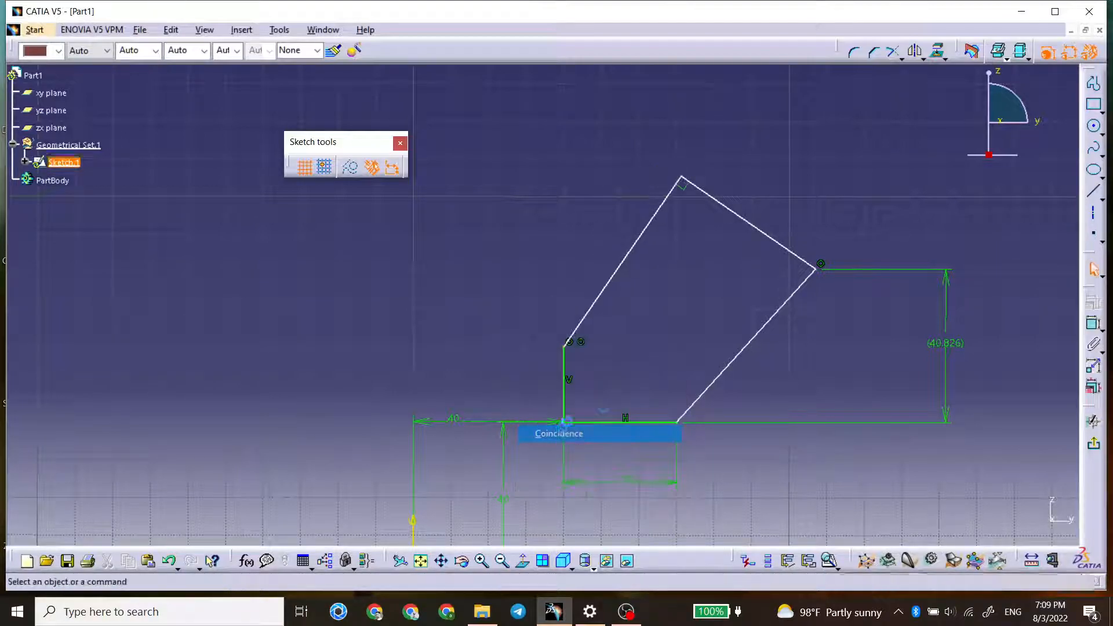
- Sketch a short slanted line from the origin up and to the right, and delete it
{"action": "mouse_move", "coordinate": [588, 464]}
{"action": "middle_mouse_down"}
{"action": "mouse_move", "coordinate": [581, 399]}
{"action": "mouse_move", "coordinate": [601, 377]}
{"action": "mouse_move", "coordinate": [611, 444]}
{"action": "mouse_move", "coordinate": [646, 457]}
{"action": "middle_mouse_up"}
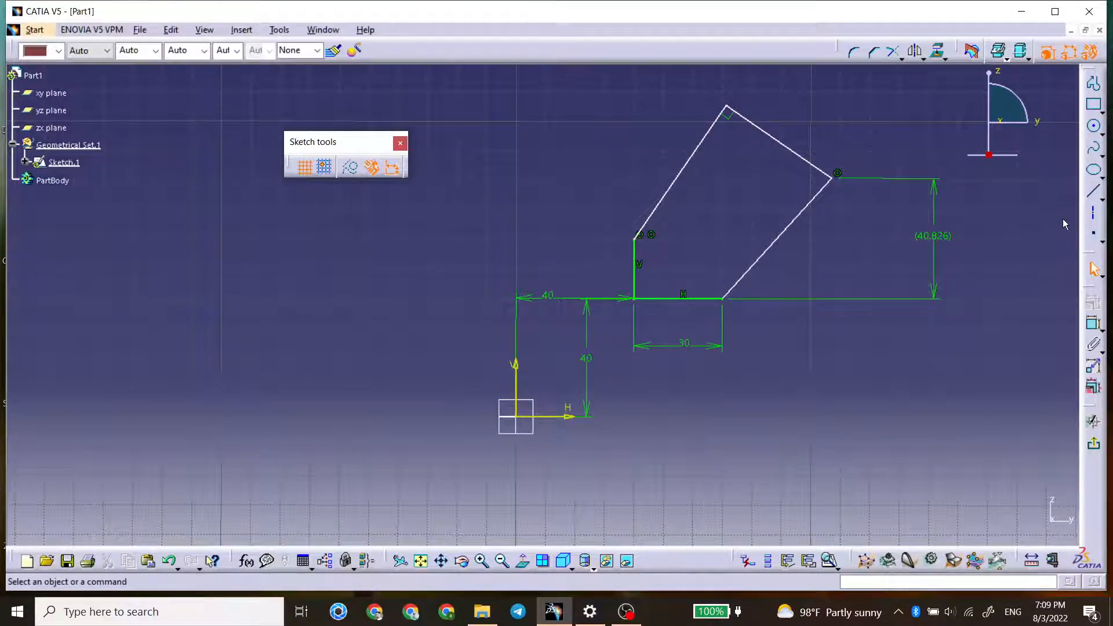
{"action": "left_click", "coordinate": [1093, 191]}
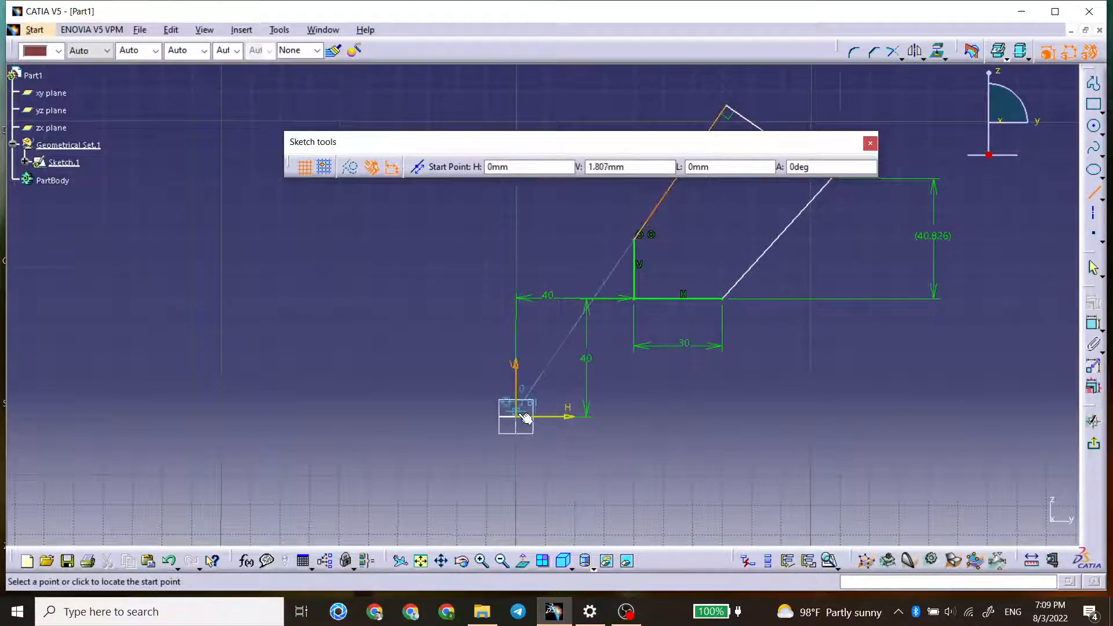
{"action": "left_click", "coordinate": [515, 416]}
{"action": "left_click", "coordinate": [600, 386]}
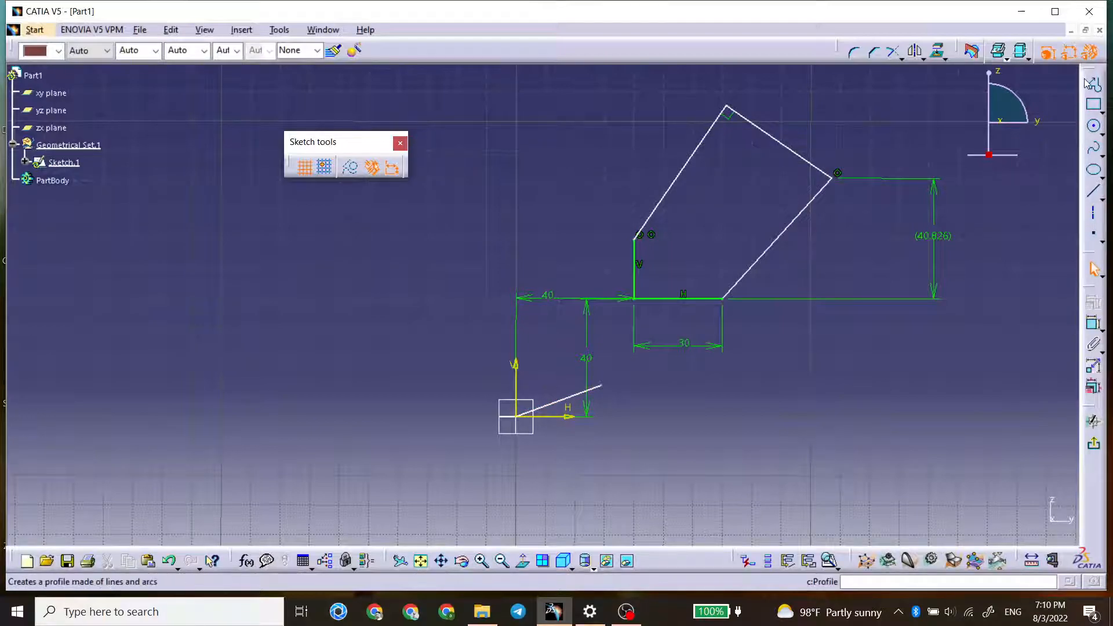
{"action": "left_click", "coordinate": [592, 389]}
{"action": "key", "text": "Delete"}
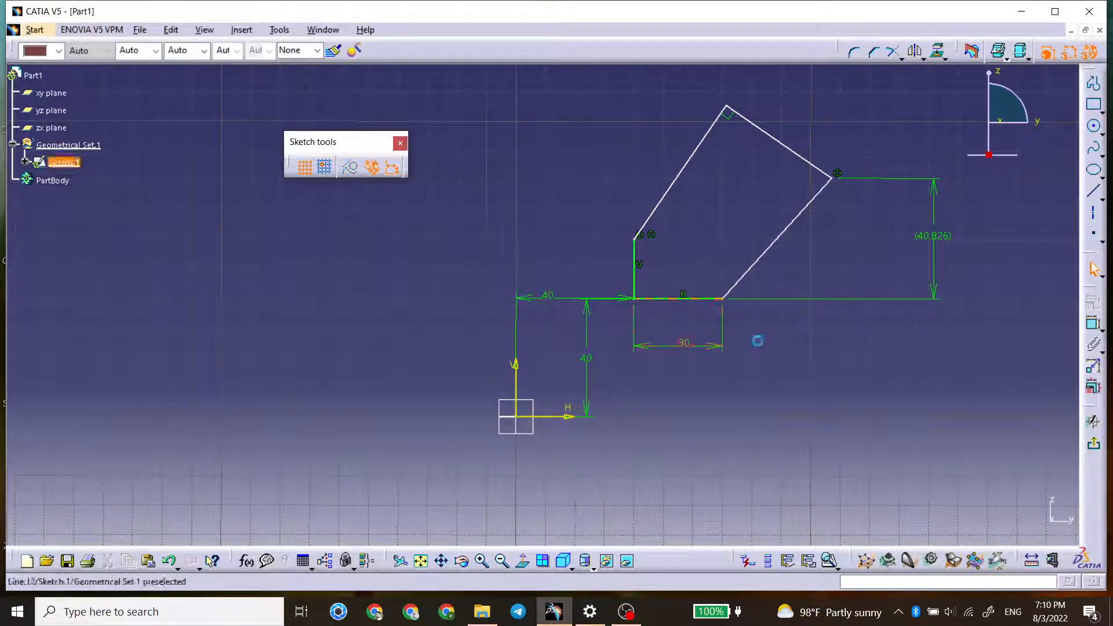
- Sketch two separate lines from the origin about 102° apart: one about 28 mm long rising right and a longer one rising left
{"action": "left_click", "coordinate": [1093, 83]}
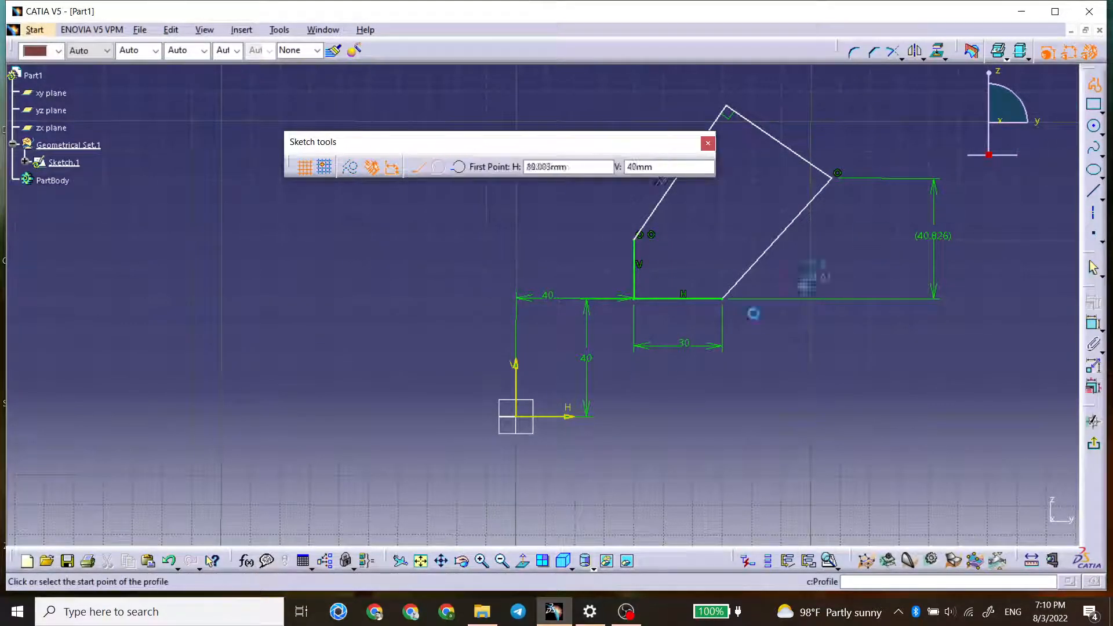
{"action": "left_click", "coordinate": [517, 418]}
{"action": "left_click", "coordinate": [584, 370]}
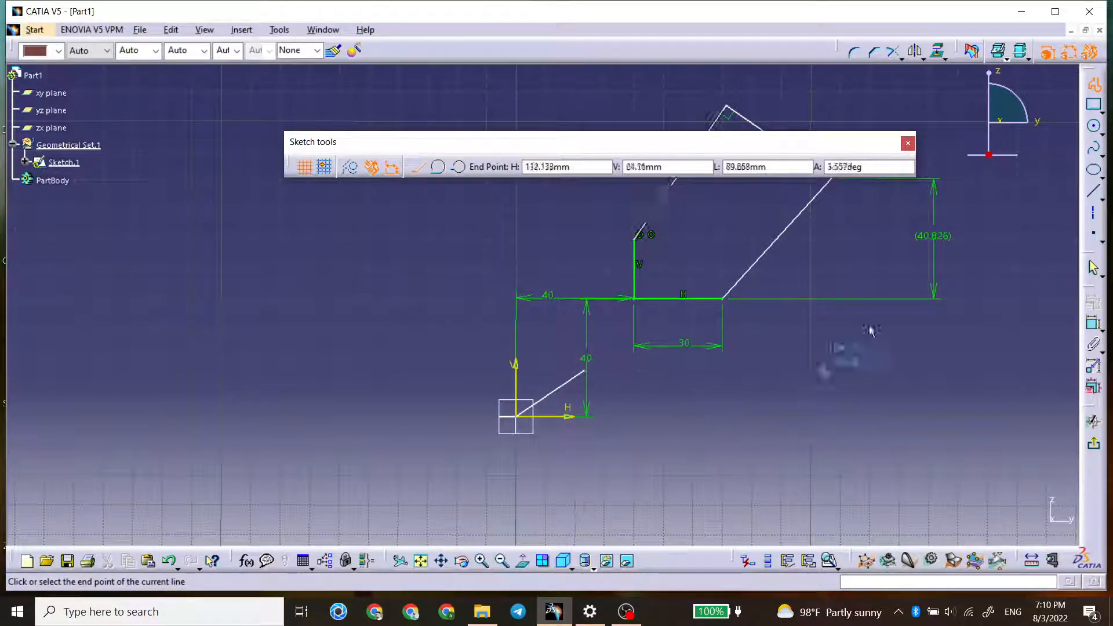
{"action": "left_click", "coordinate": [1093, 85]}
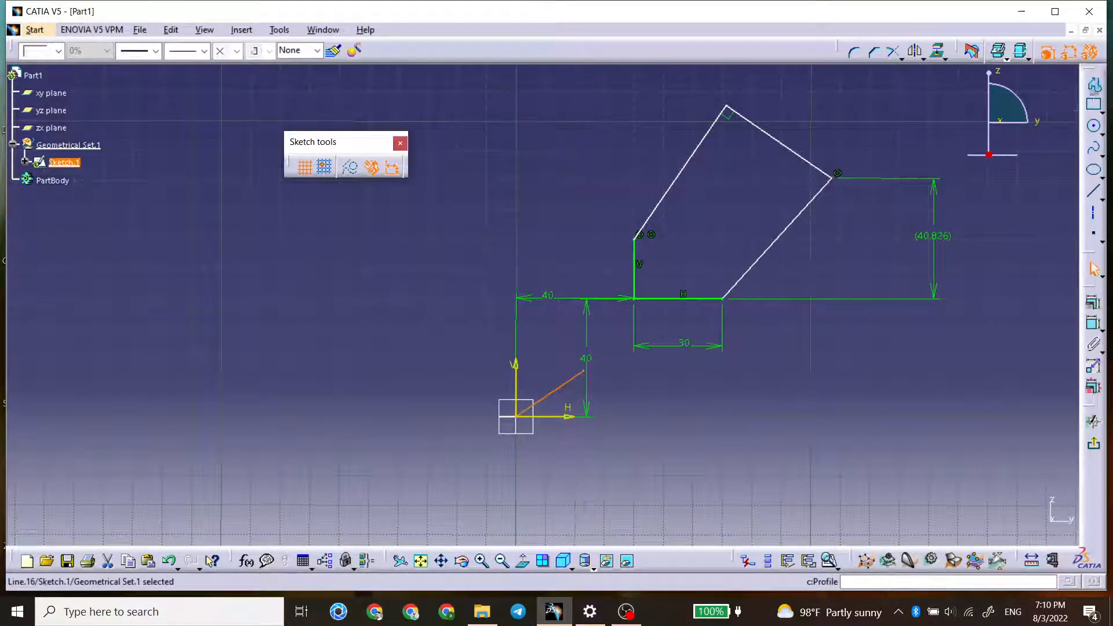
{"action": "left_click", "coordinate": [1094, 85]}
{"action": "left_click", "coordinate": [515, 417]}
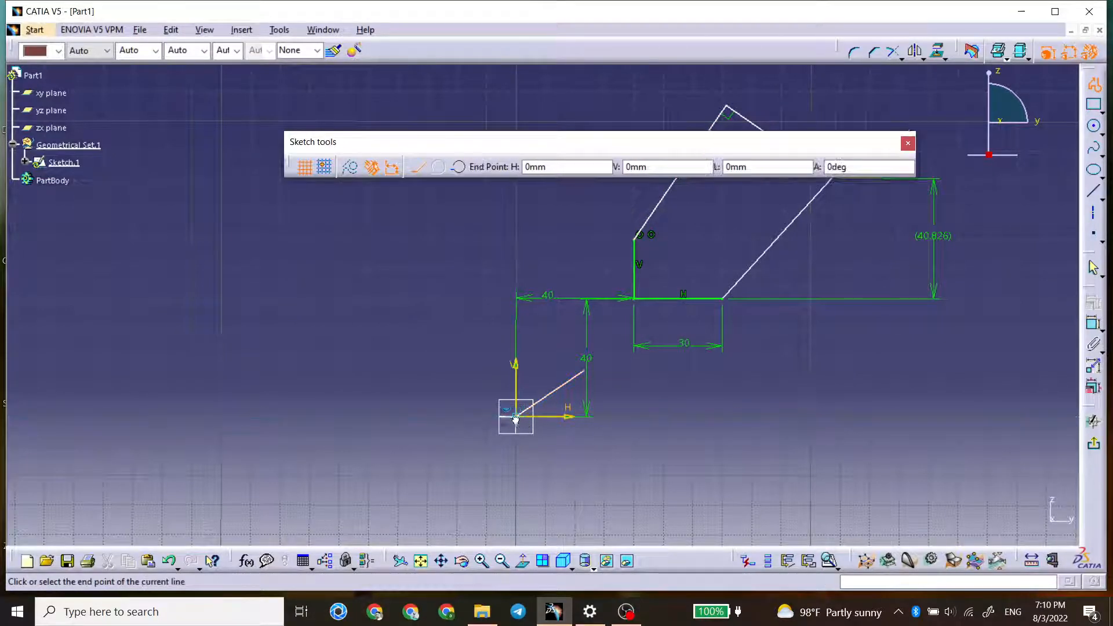
{"action": "left_click", "coordinate": [404, 310]}
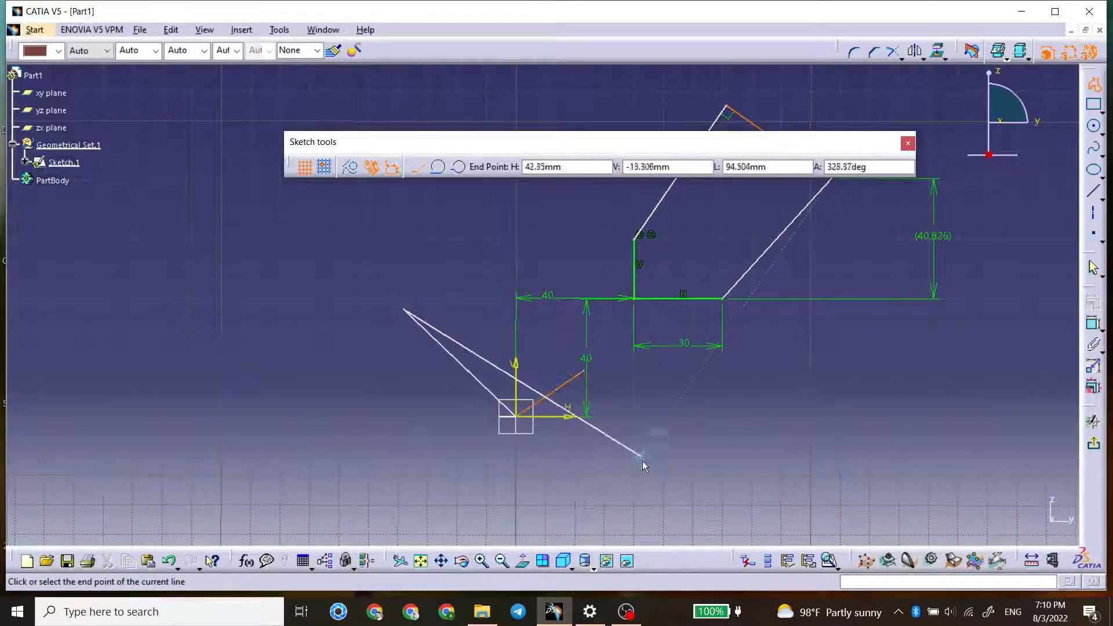
{"action": "left_click", "coordinate": [1093, 85]}
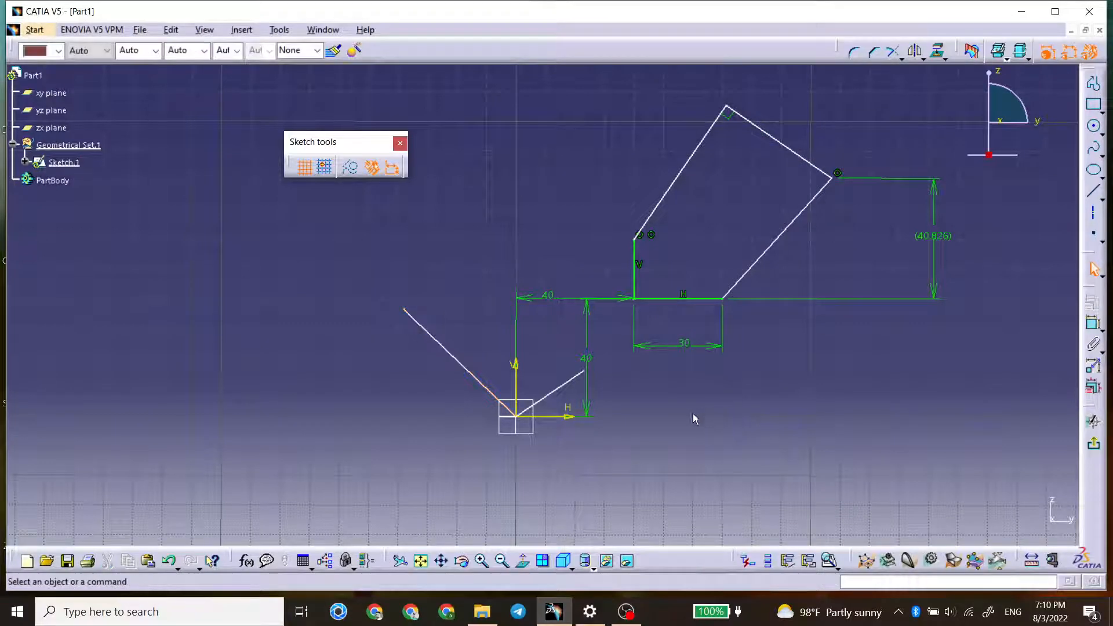
{"action": "left_click", "coordinate": [560, 387]}
{"action": "left_click", "coordinate": [464, 367]}
{"action": "left_click", "coordinate": [555, 390]}
{"action": "left_click", "coordinate": [467, 370]}
{"action": "left_click", "coordinate": [481, 336]}
{"action": "left_click", "coordinate": [516, 371]}
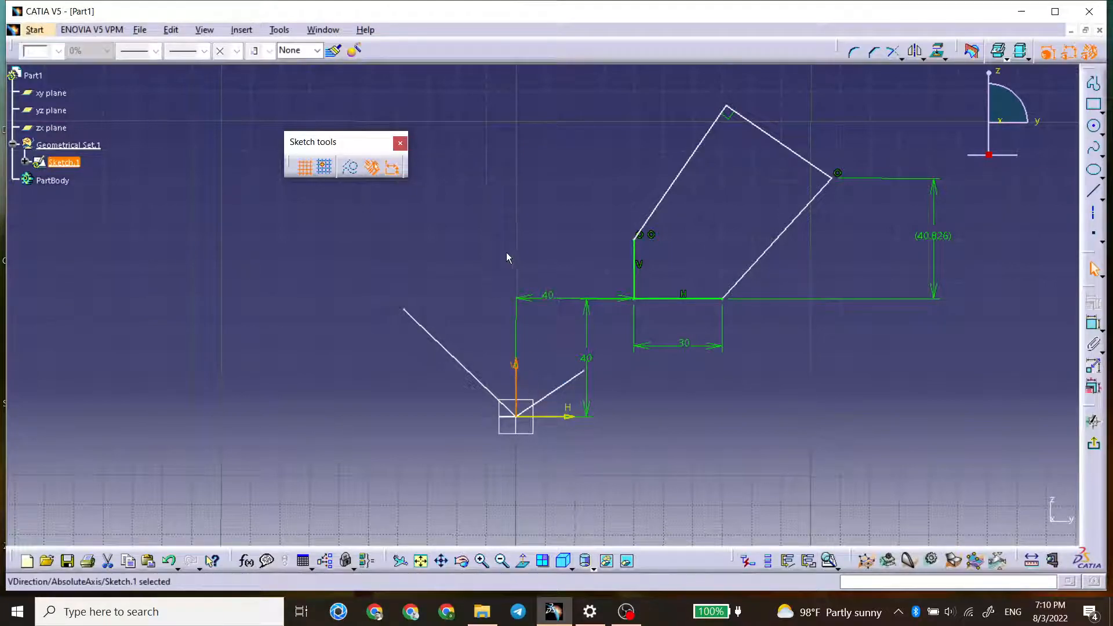
{"action": "left_click", "coordinate": [875, 378]}
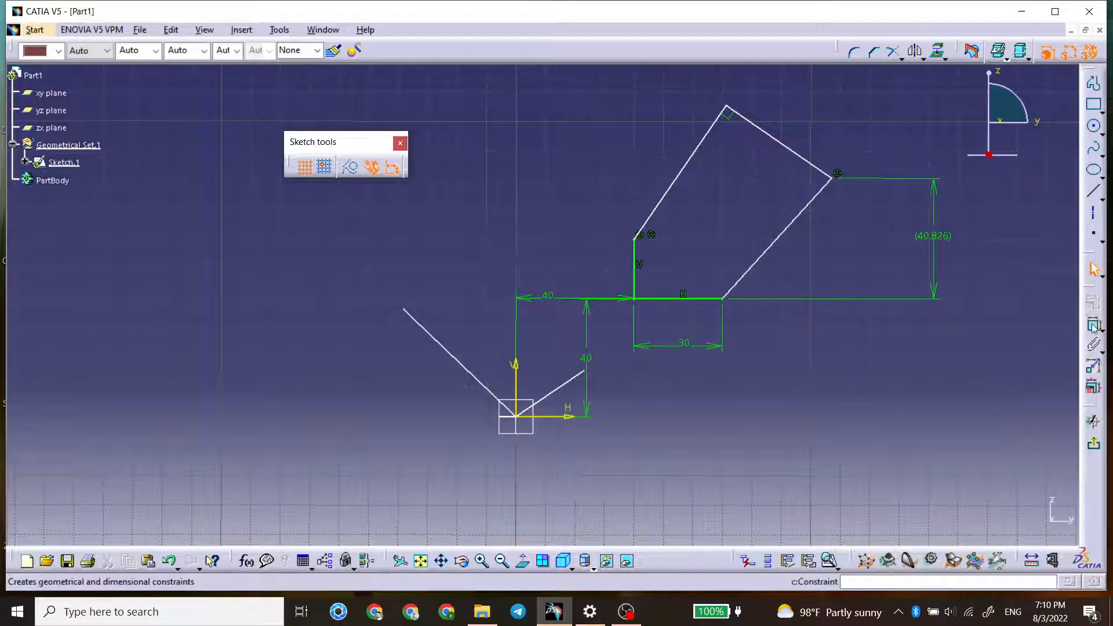
- Constrain the two origin lines as symmetric about the vertical axis and move the left line's free endpoint inward to test the symmetry
{"action": "left_click", "coordinate": [1092, 326]}
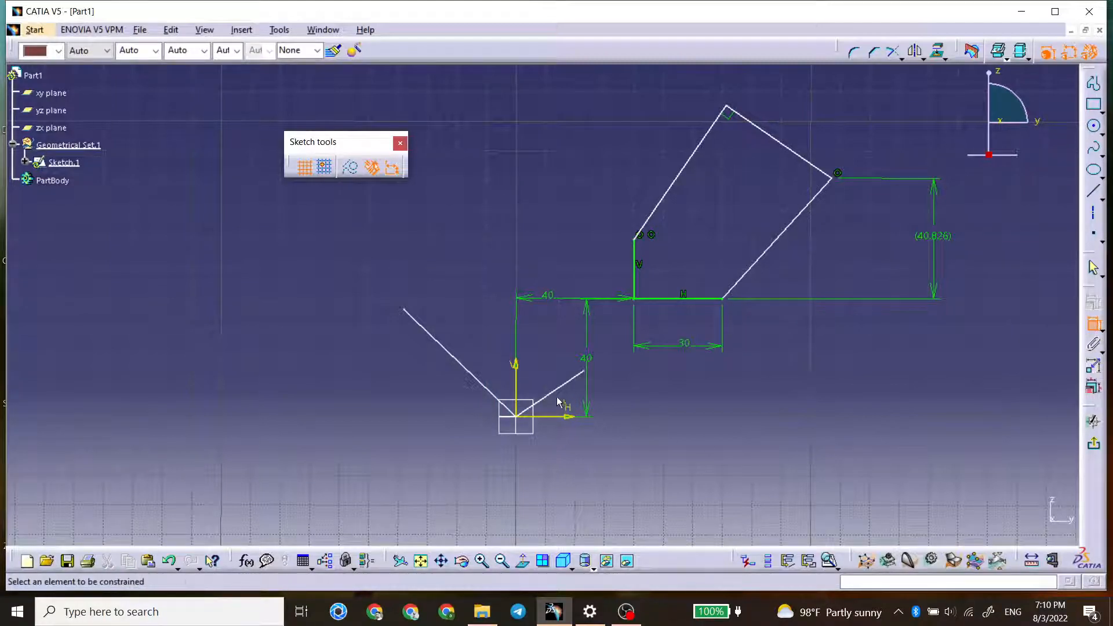
{"action": "left_click", "coordinate": [568, 383]}
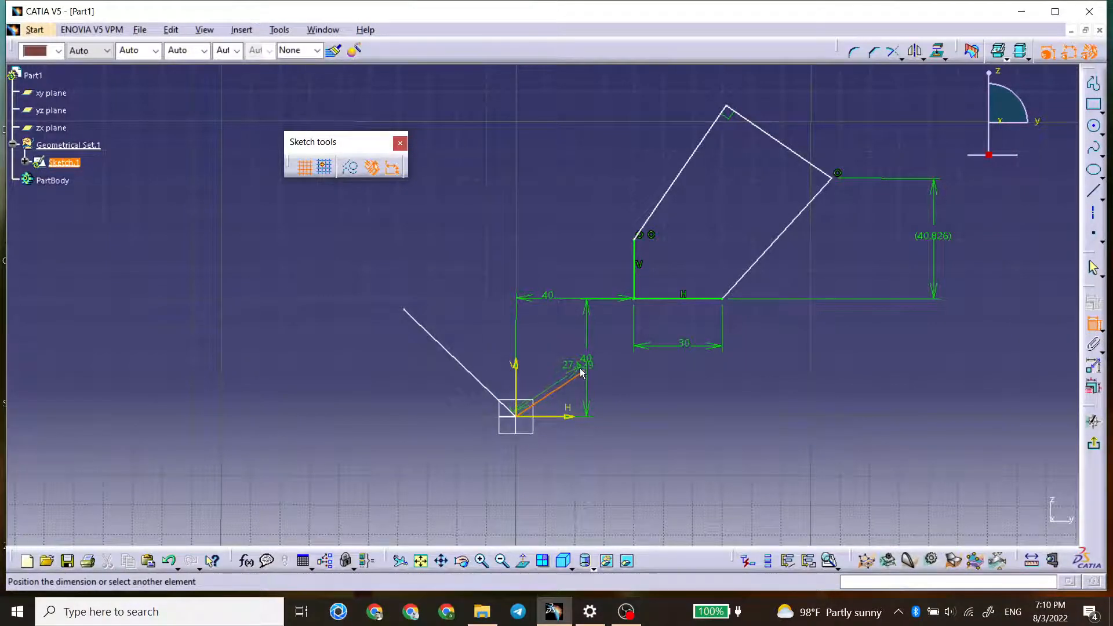
{"action": "left_click", "coordinate": [474, 373]}
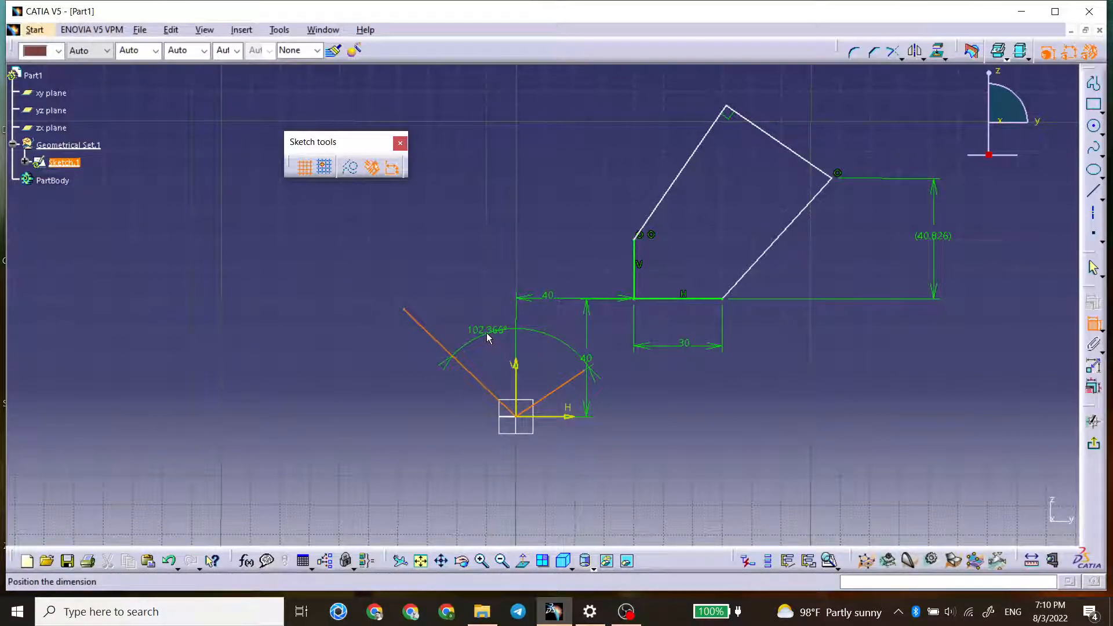
{"action": "right_click", "coordinate": [487, 335]}
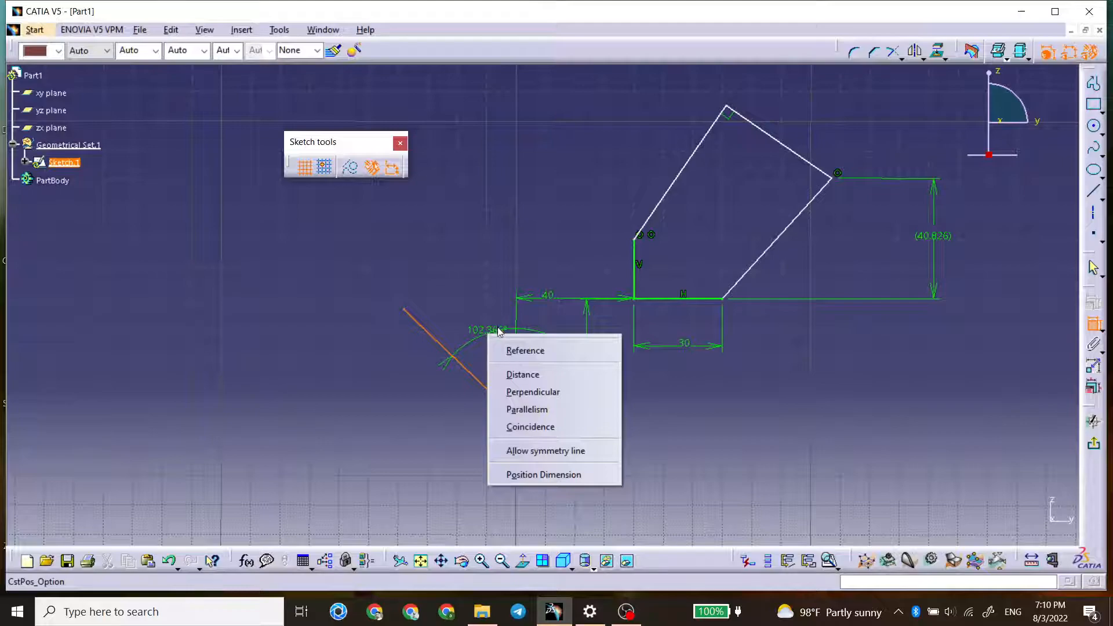
{"action": "left_click", "coordinate": [534, 450]}
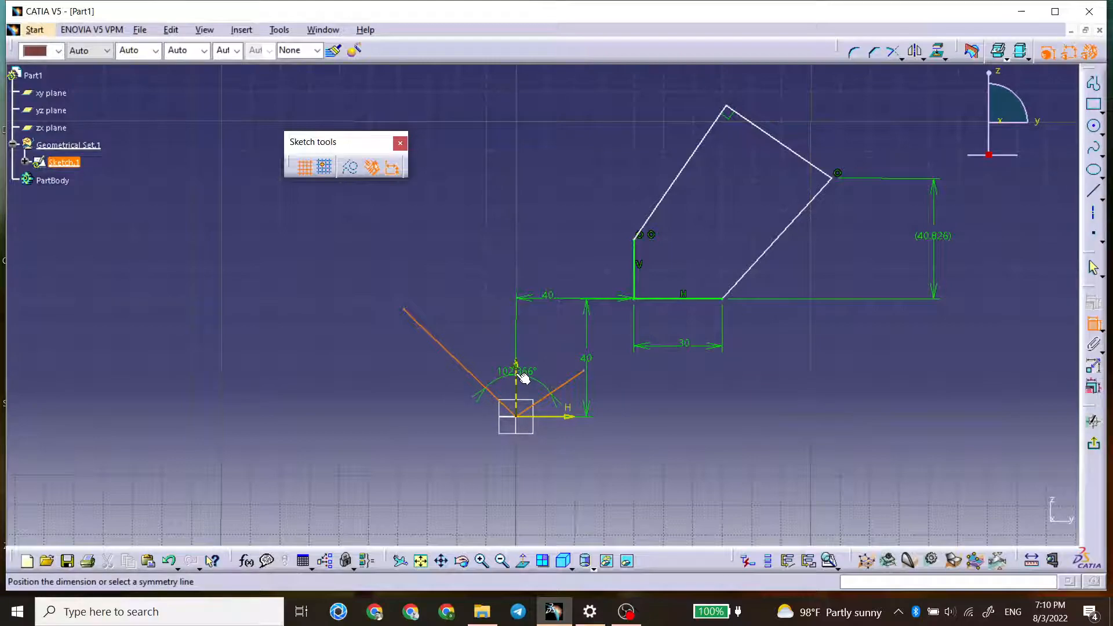
{"action": "left_click", "coordinate": [523, 376]}
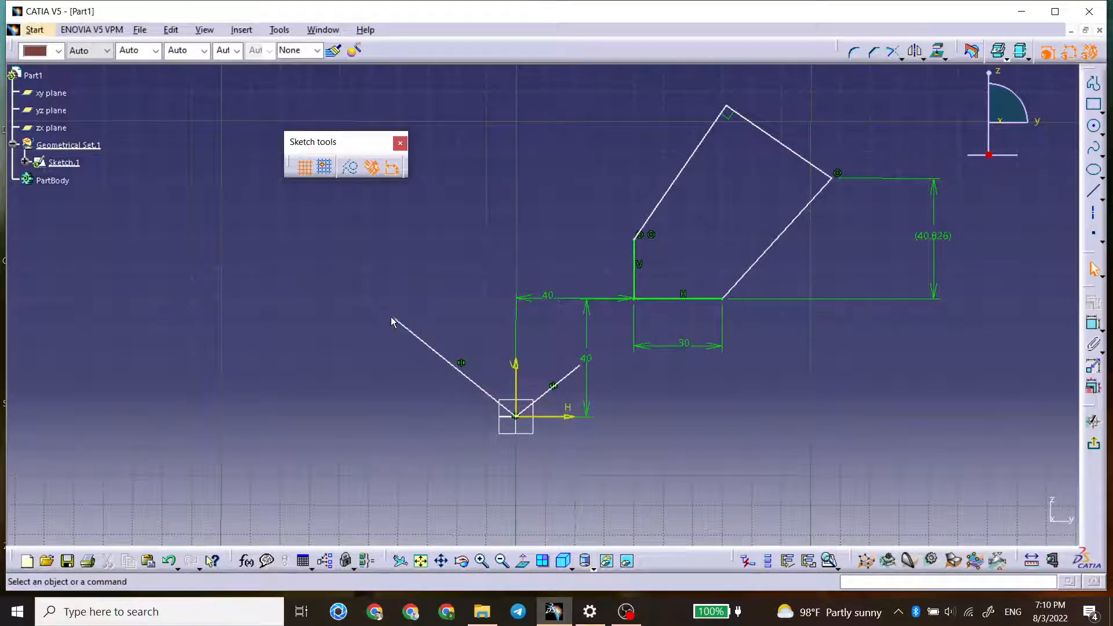
{"action": "left_click_drag", "start_coordinate": [394, 318], "coordinate": [462, 349]}
{"action": "left_click", "coordinate": [497, 329]}
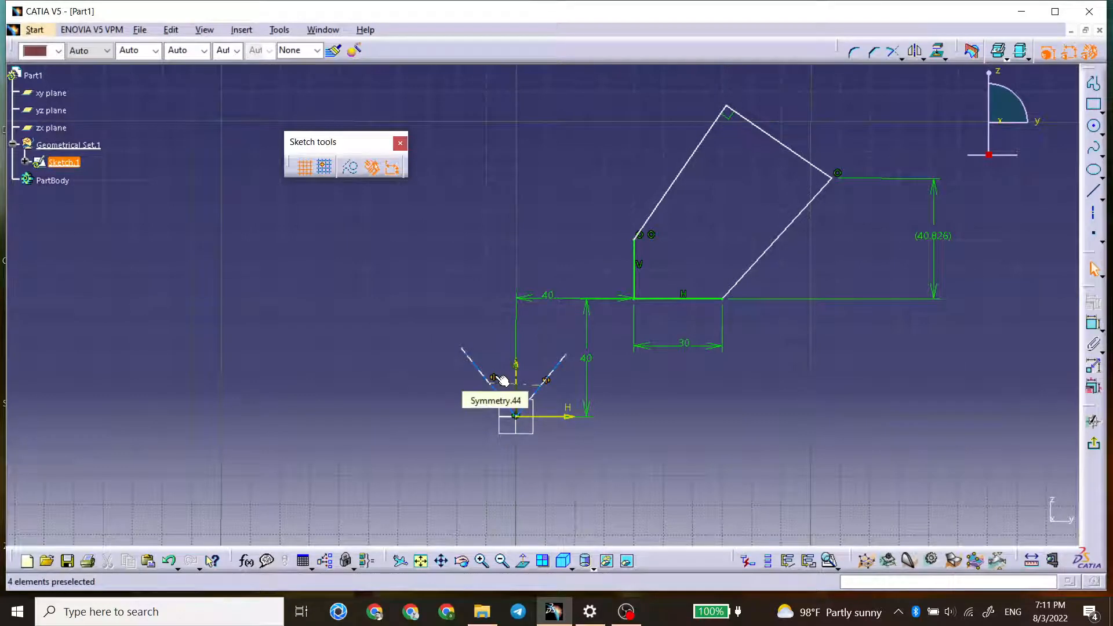
- Add a parallelism constraint between the profile's right slanted edge and its upper-left slanted edge
{"action": "middle_click_drag", "start_coordinate": [822, 365], "coordinate": [685, 378]}
{"action": "left_click", "coordinate": [1094, 323]}
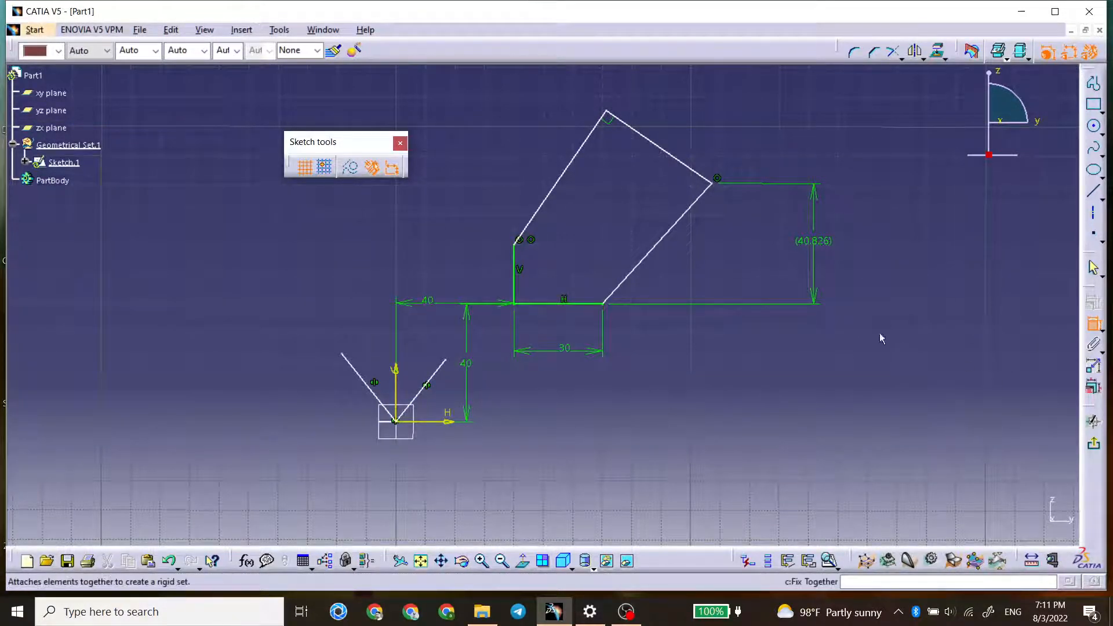
{"action": "left_click", "coordinate": [668, 242]}
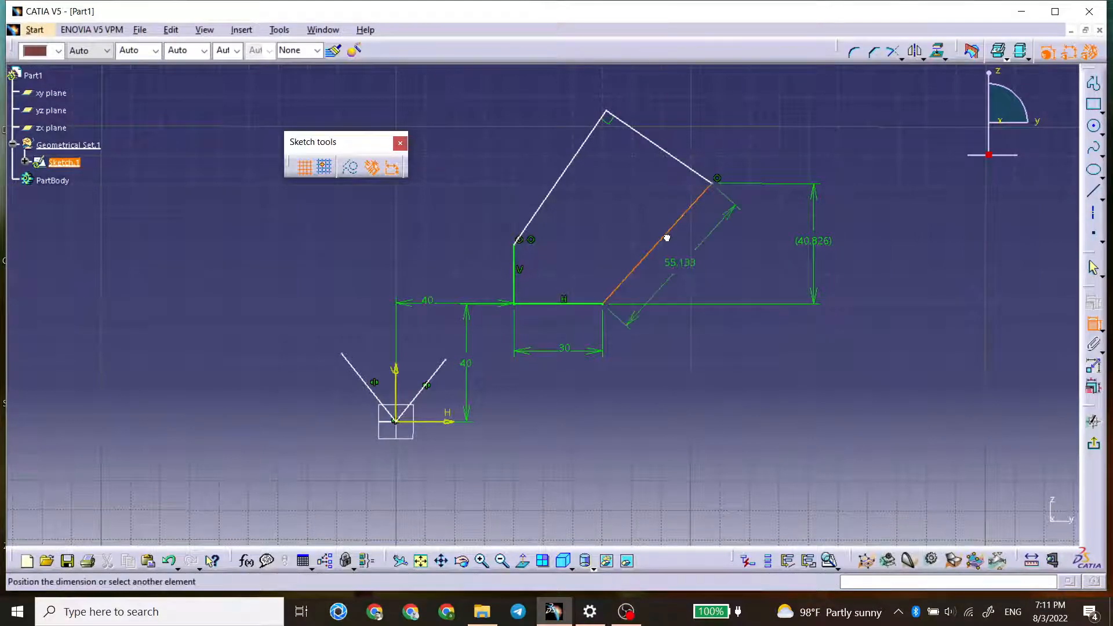
{"action": "left_click", "coordinate": [560, 178]}
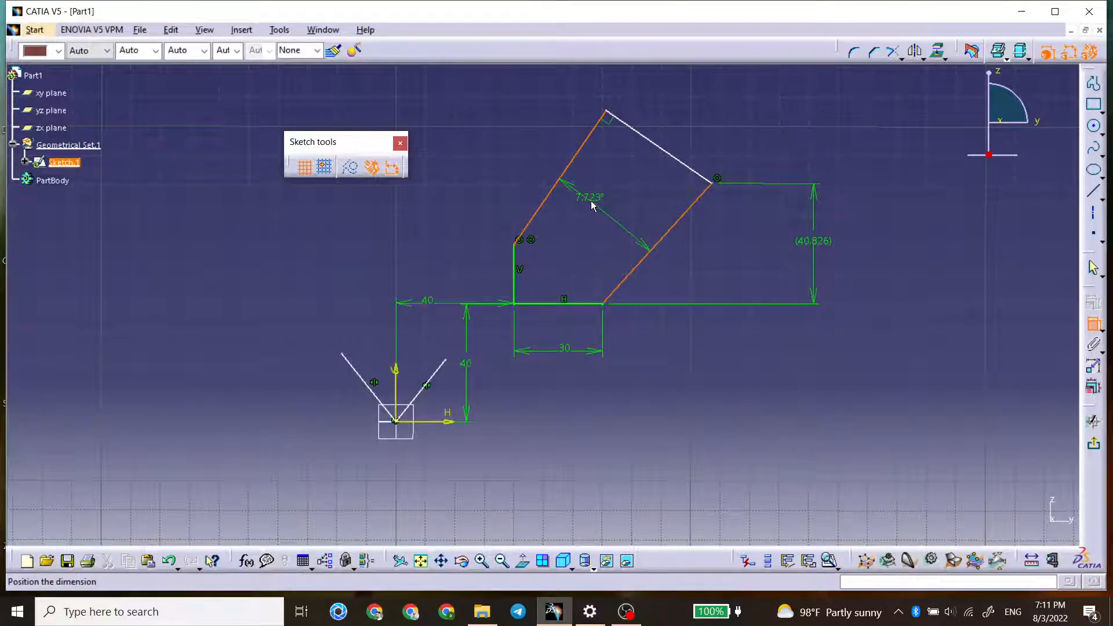
{"action": "right_click", "coordinate": [592, 206]}
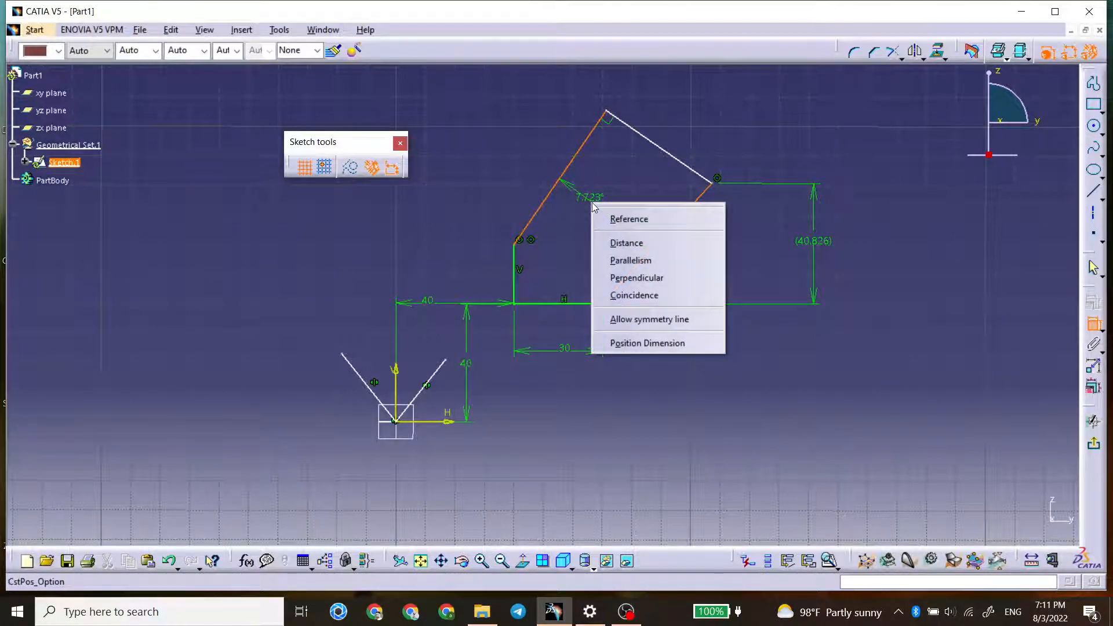
{"action": "left_click", "coordinate": [632, 261]}
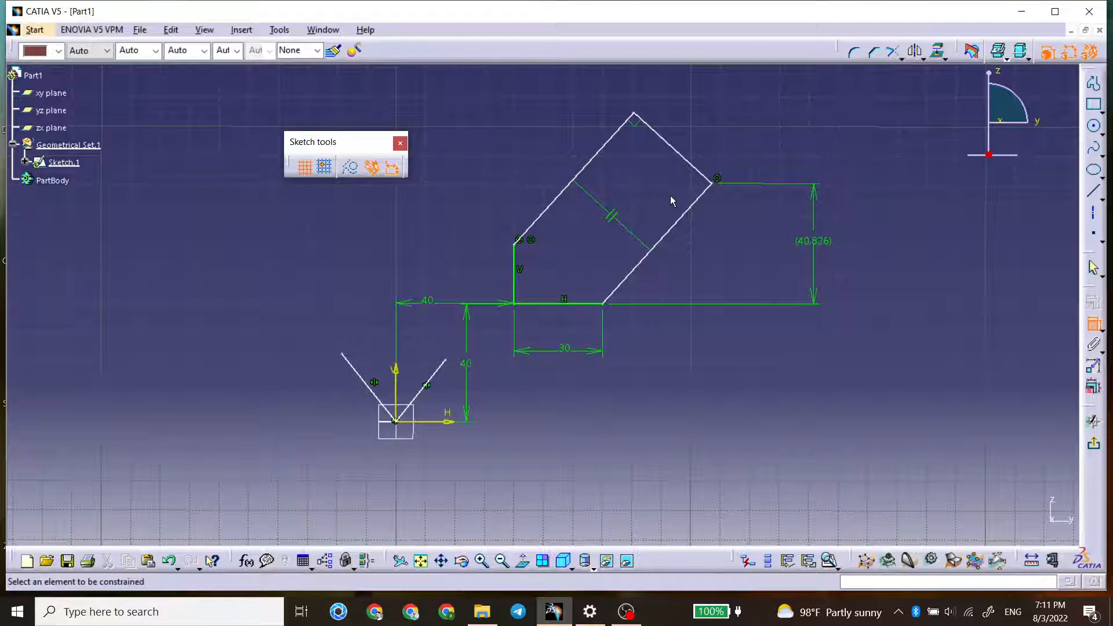
{"action": "key", "text": "Escape"}
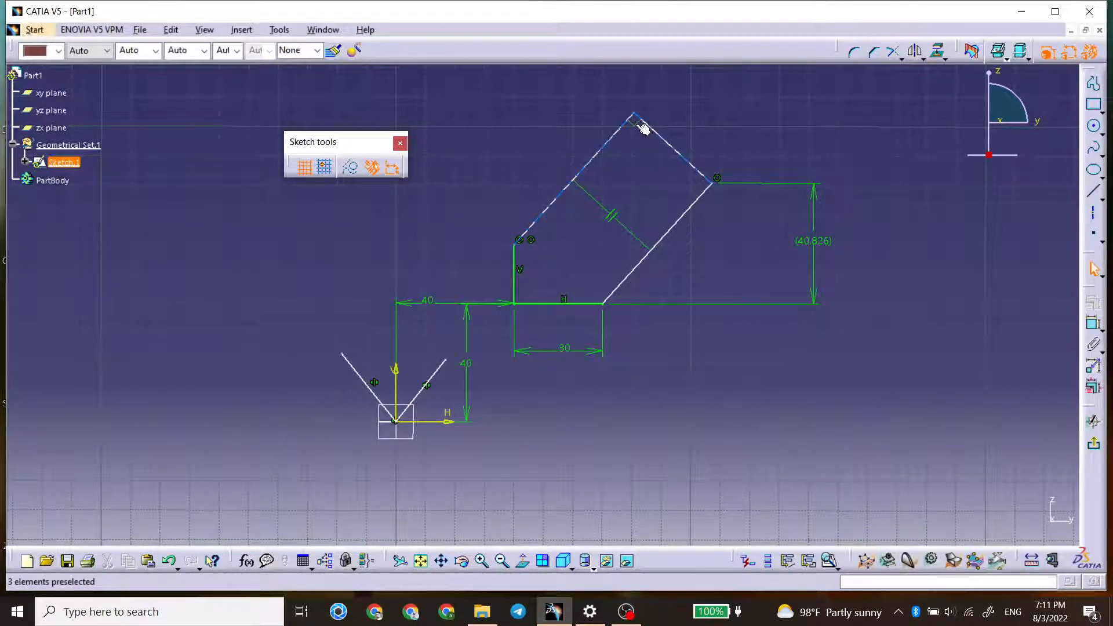
- Delete the perpendicularity constraint at the profile's top corner and constrain its upper-right edge perpendicular to the right slanted edge
{"action": "left_click", "coordinate": [642, 126]}
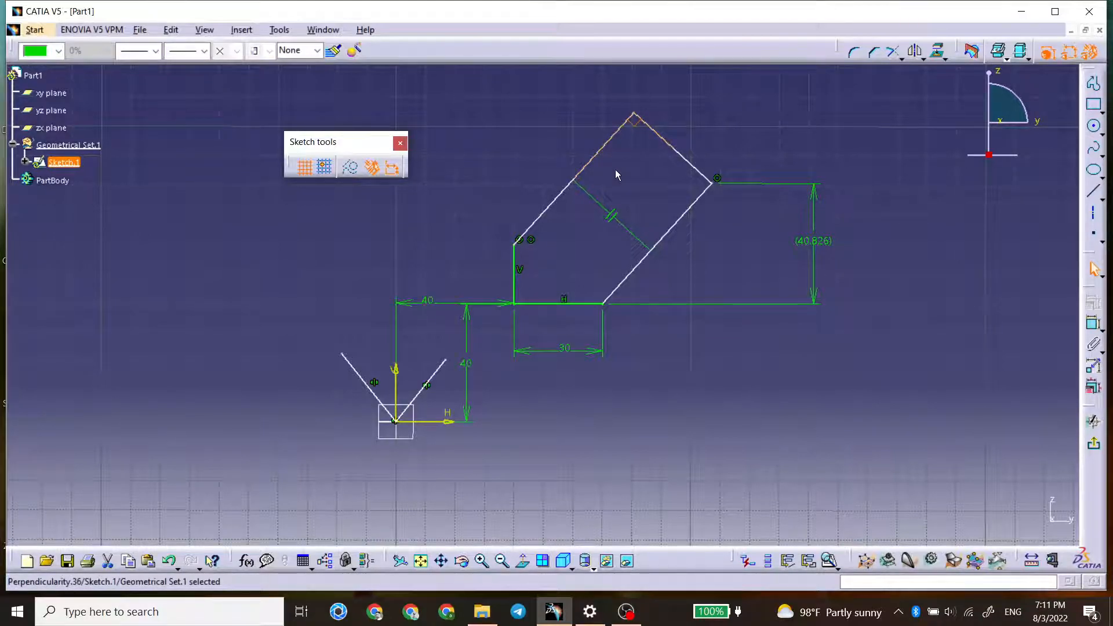
{"action": "key", "text": "Delete"}
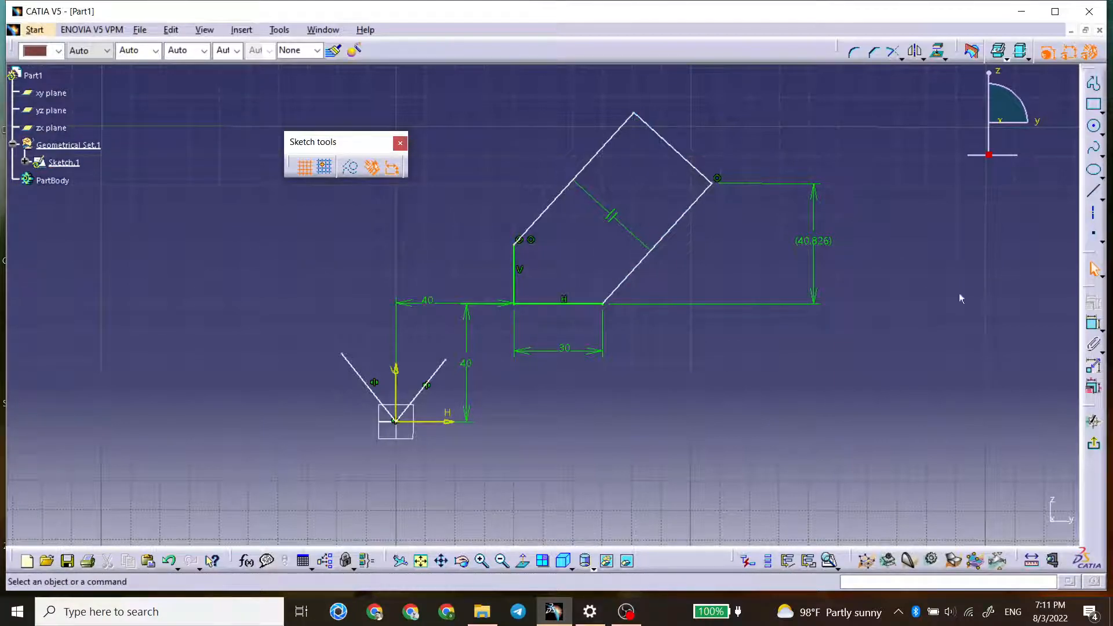
{"action": "left_click", "coordinate": [1094, 324]}
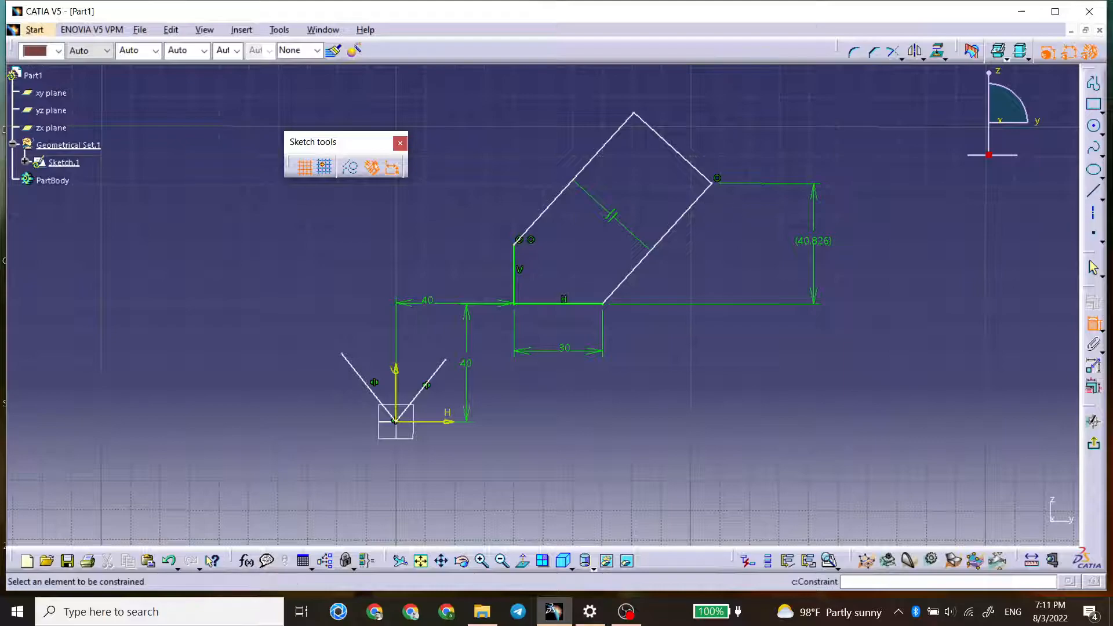
{"action": "left_click", "coordinate": [703, 194]}
{"action": "left_click", "coordinate": [697, 173]}
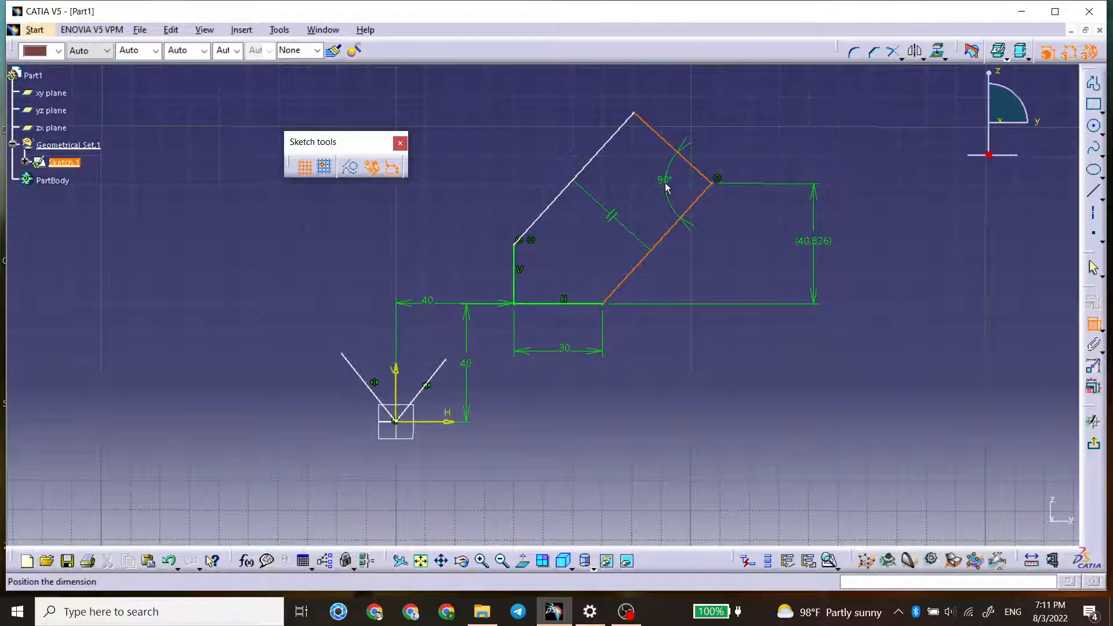
{"action": "right_click", "coordinate": [666, 186]}
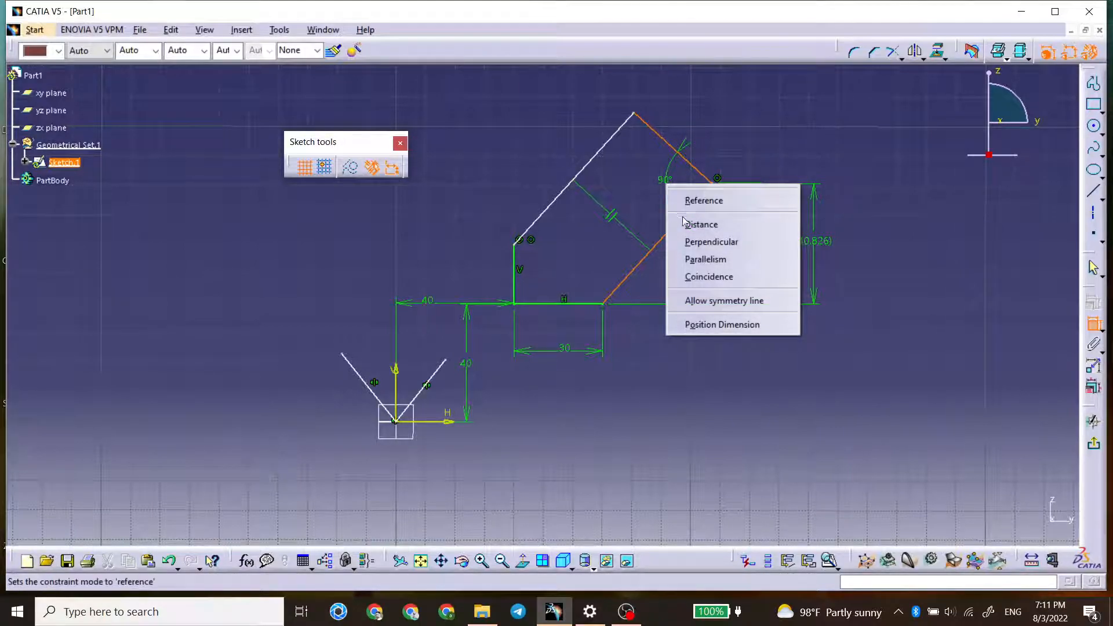
{"action": "left_click", "coordinate": [696, 244]}
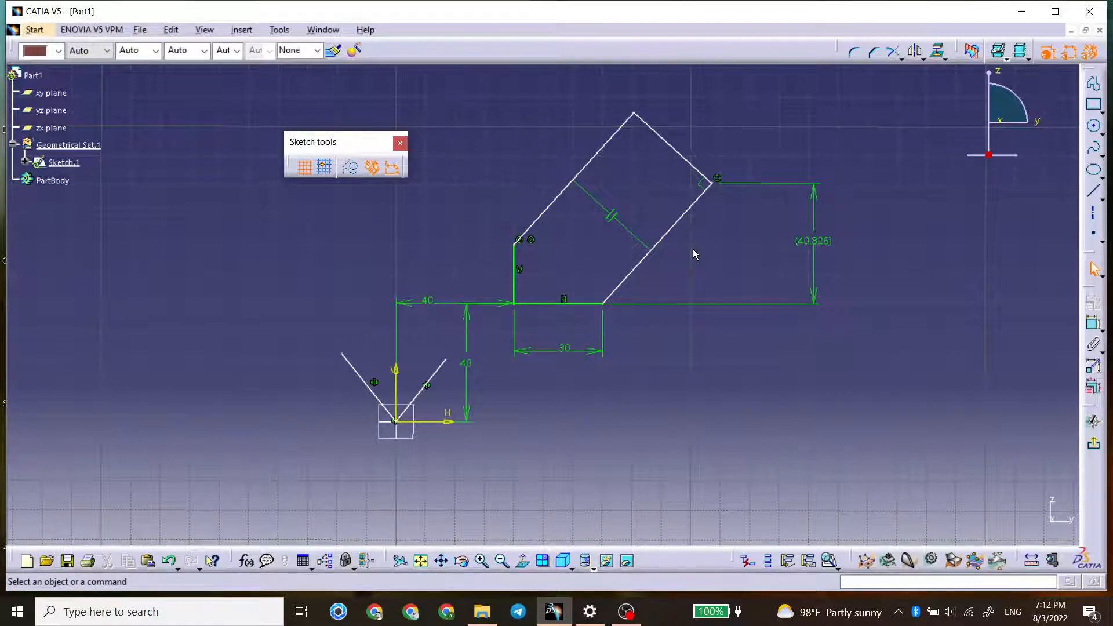
- Sketch an open profile from about H -116, V 60 mm: a line rising right, followed by a tangent arc of about 20.5 mm radius
{"action": "mouse_move", "coordinate": [666, 266]}
{"action": "middle_mouse_down"}
{"action": "mouse_move", "coordinate": [755, 286]}
{"action": "mouse_move", "coordinate": [764, 324]}
{"action": "mouse_move", "coordinate": [728, 322]}
{"action": "mouse_move", "coordinate": [862, 273]}
{"action": "middle_mouse_up"}
{"action": "left_click", "coordinate": [1093, 105]}
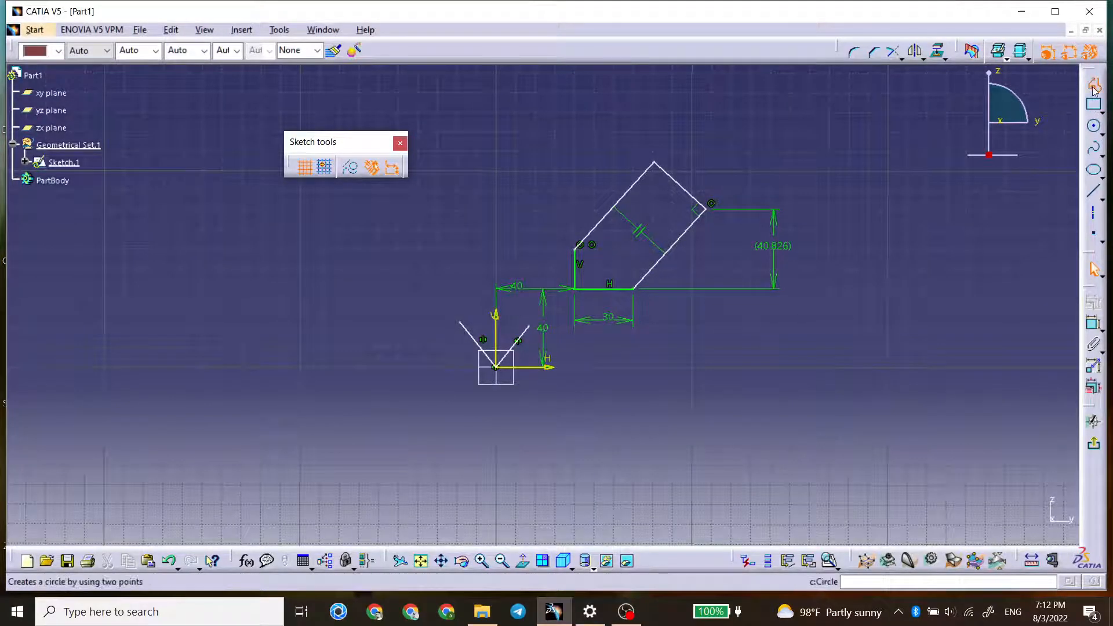
{"action": "left_click", "coordinate": [1093, 84]}
{"action": "middle_click", "coordinate": [459, 246]}
{"action": "left_click", "coordinate": [367, 312]}
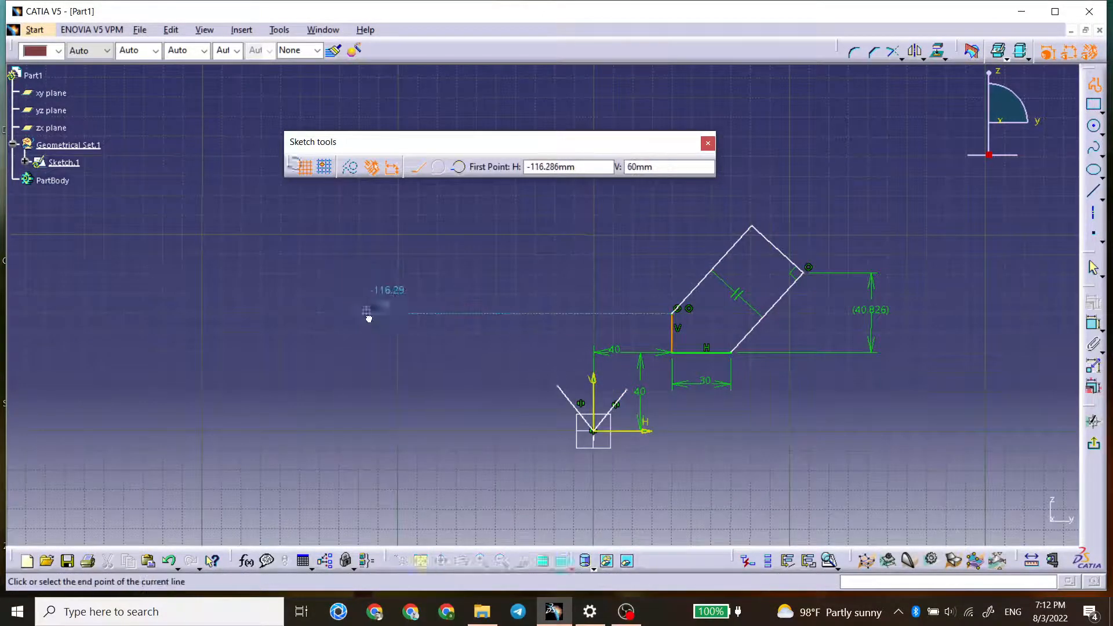
{"action": "left_click", "coordinate": [491, 214]}
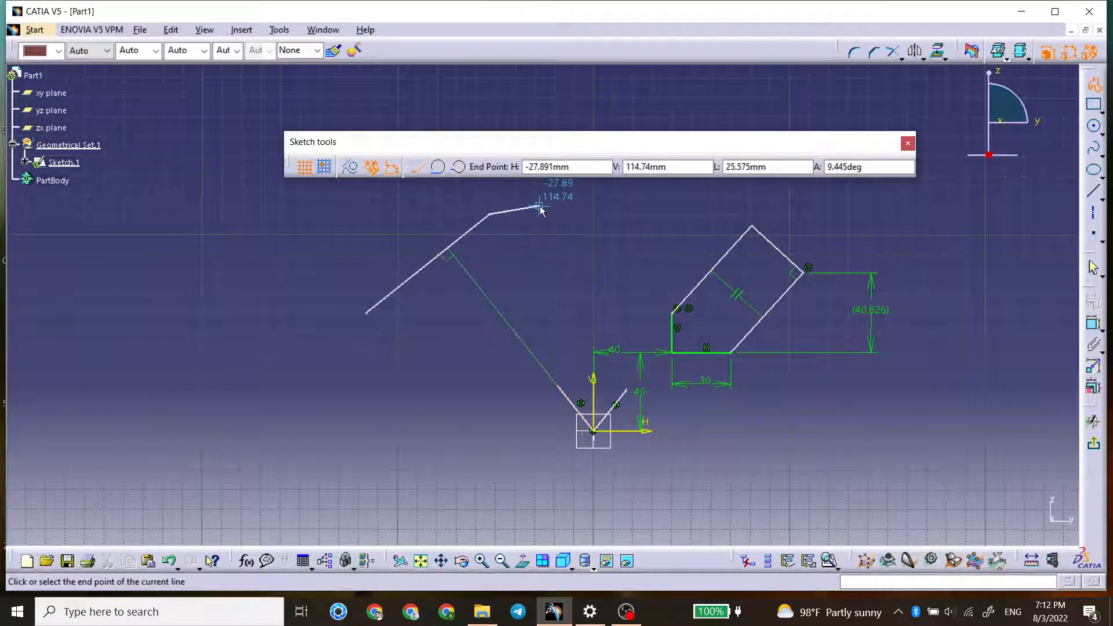
{"action": "left_click", "coordinate": [439, 167]}
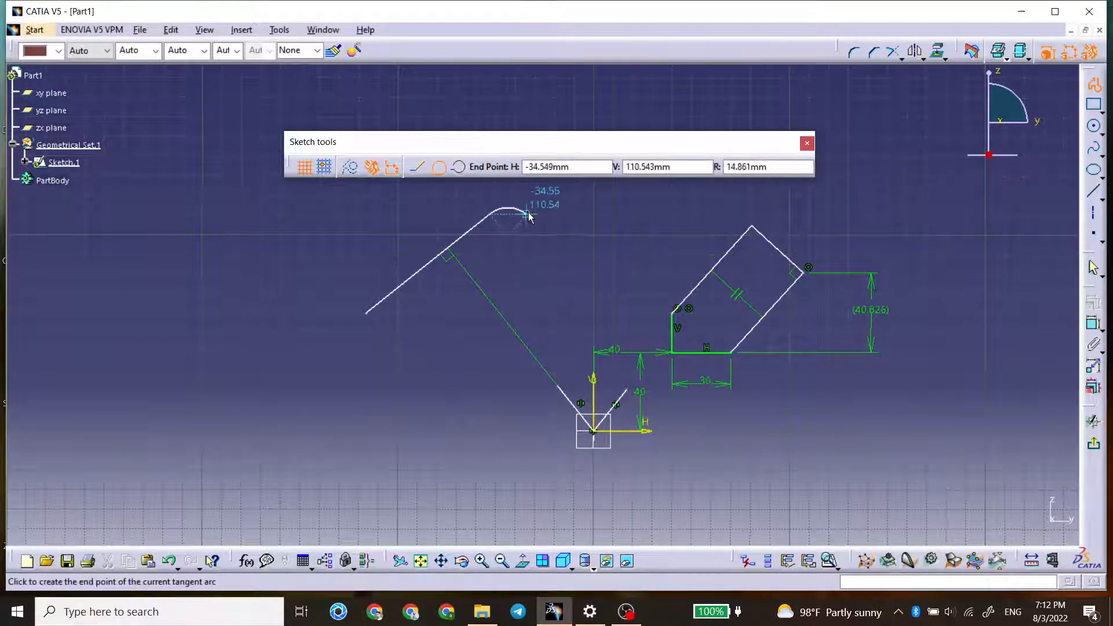
{"action": "left_click", "coordinate": [554, 254]}
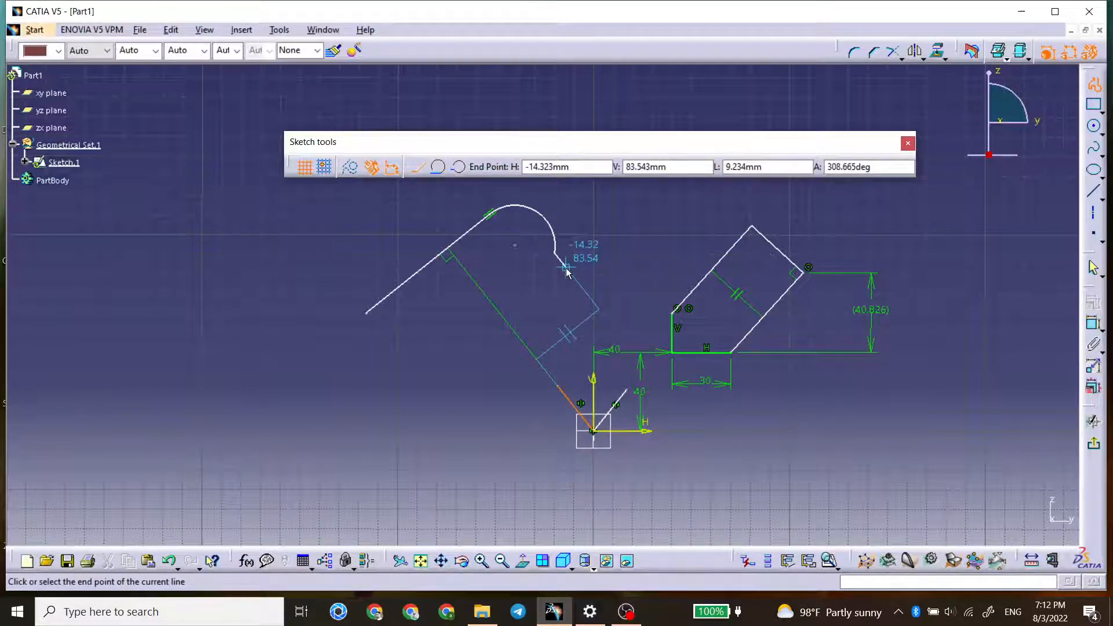
{"action": "left_click", "coordinate": [1093, 84]}
- Sketch a separate slanted line below the open profile and move its upper endpoint closer to the arc's center
{"action": "left_click", "coordinate": [1093, 85]}
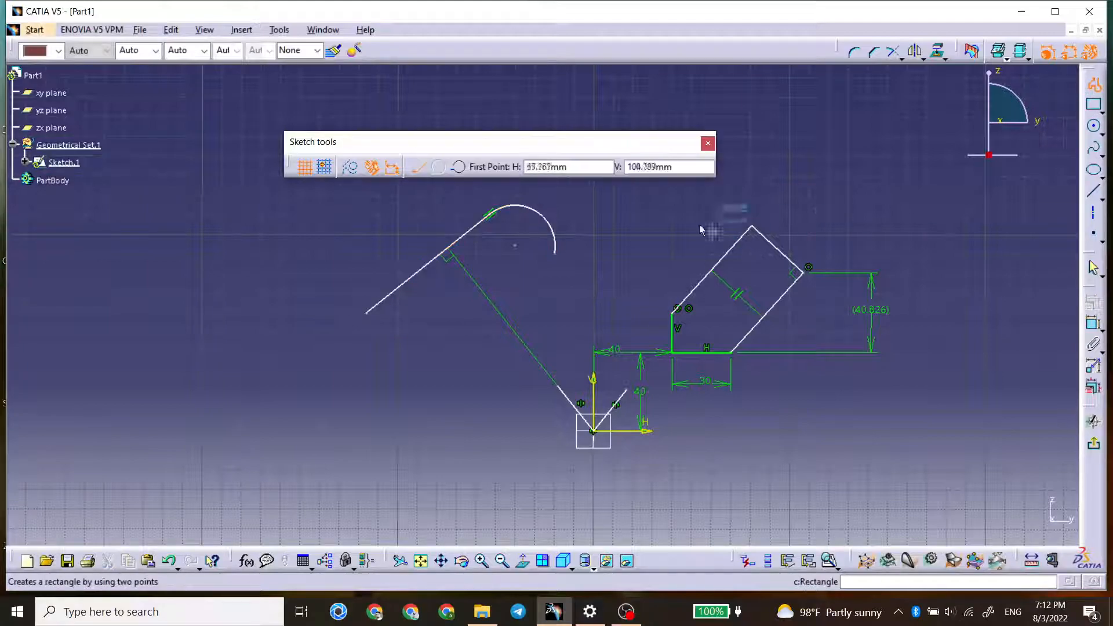
{"action": "left_click", "coordinate": [497, 271]}
{"action": "left_click", "coordinate": [402, 368]}
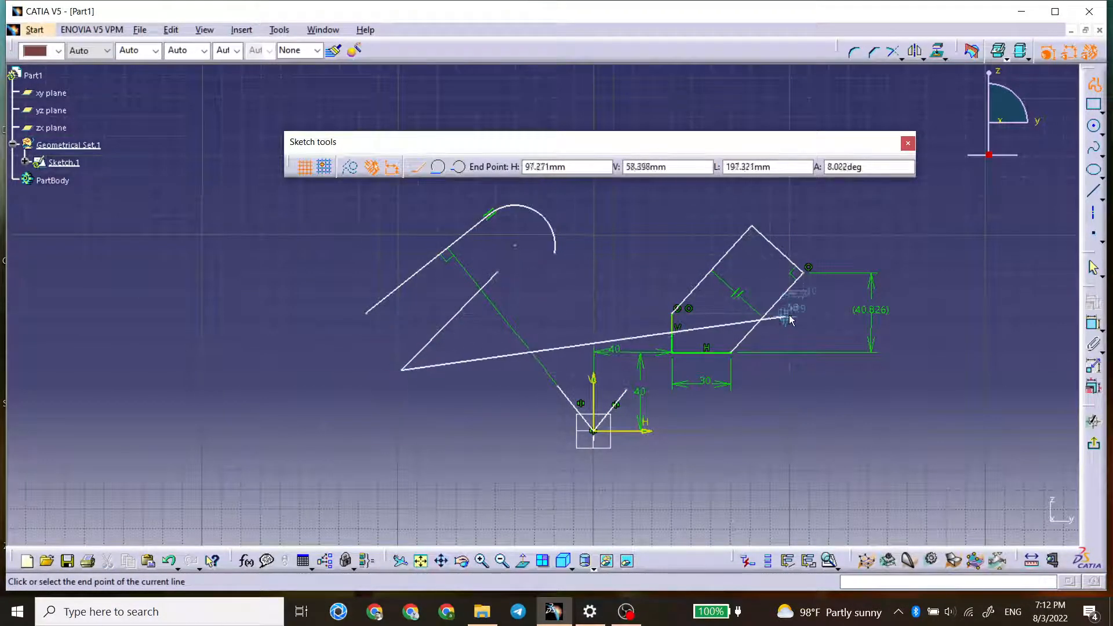
{"action": "key", "text": "Escape"}
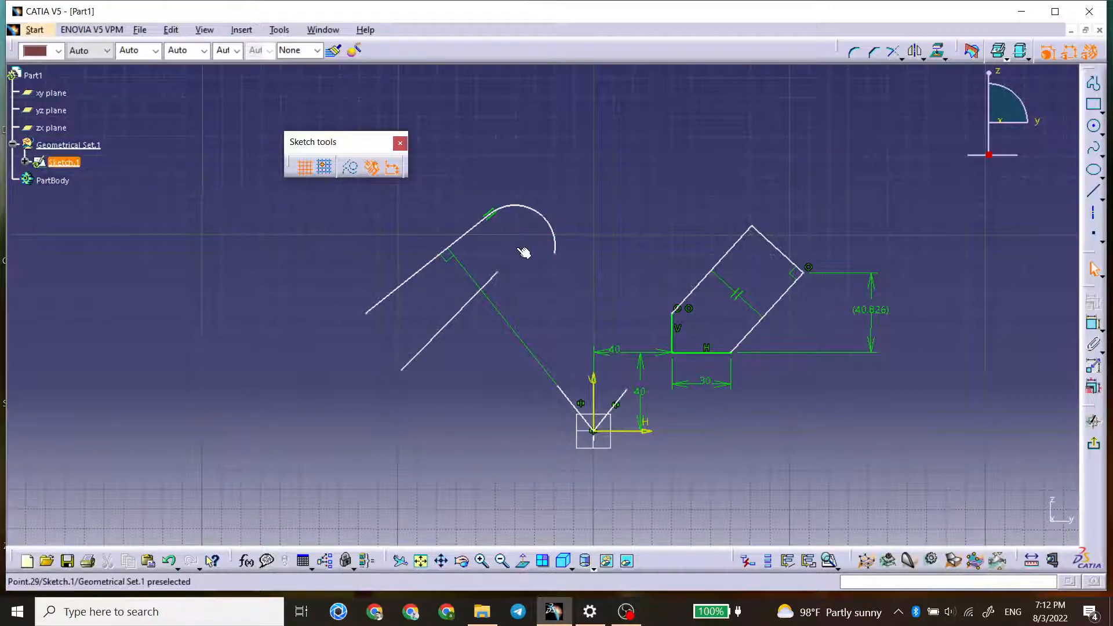
{"action": "mouse_move", "coordinate": [497, 271]}
{"action": "left_mouse_down"}
{"action": "mouse_move", "coordinate": [525, 272]}
{"action": "mouse_move", "coordinate": [529, 259]}
{"action": "mouse_move", "coordinate": [501, 258]}
{"action": "left_mouse_up"}
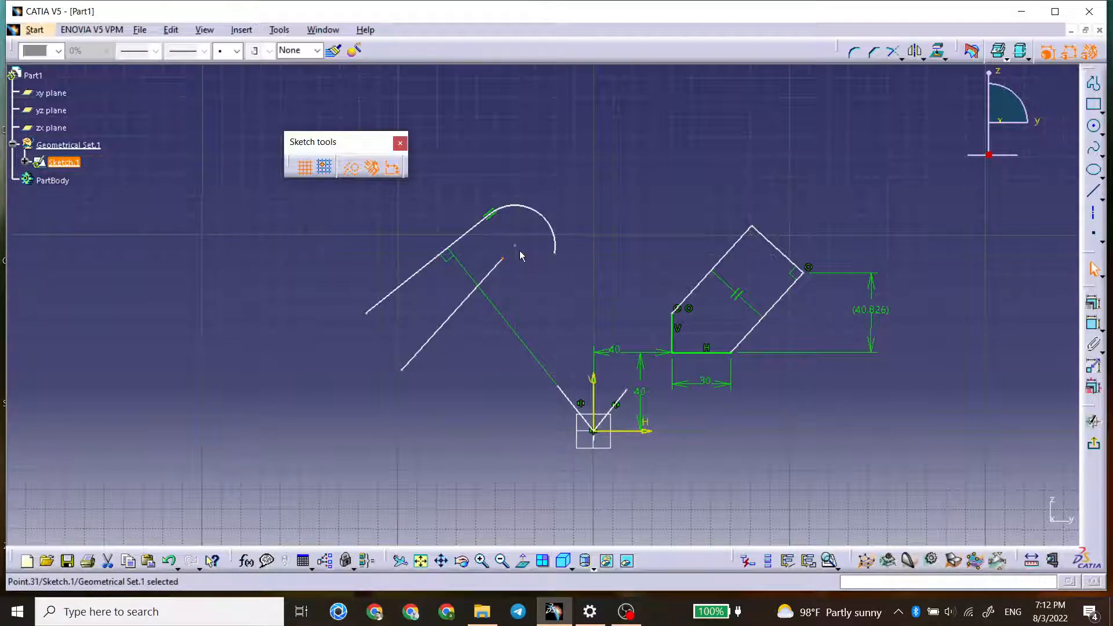
{"action": "left_click", "coordinate": [725, 308]}
{"action": "left_click", "coordinate": [1092, 323]}
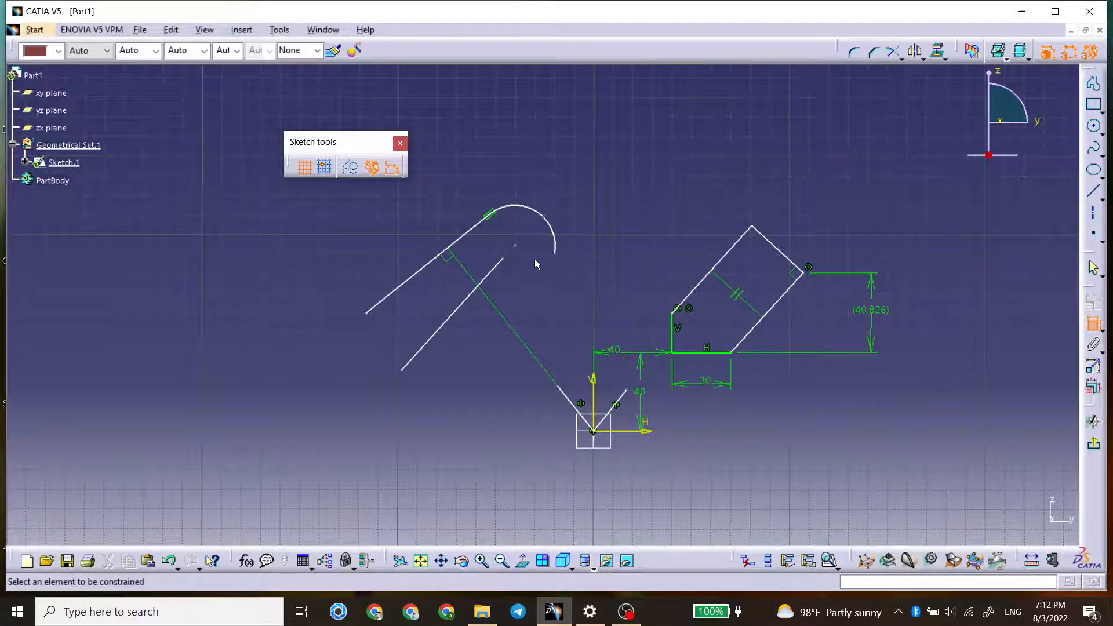
{"action": "left_click", "coordinate": [515, 246]}
{"action": "left_click", "coordinate": [503, 258]}
{"action": "right_click", "coordinate": [533, 281]}
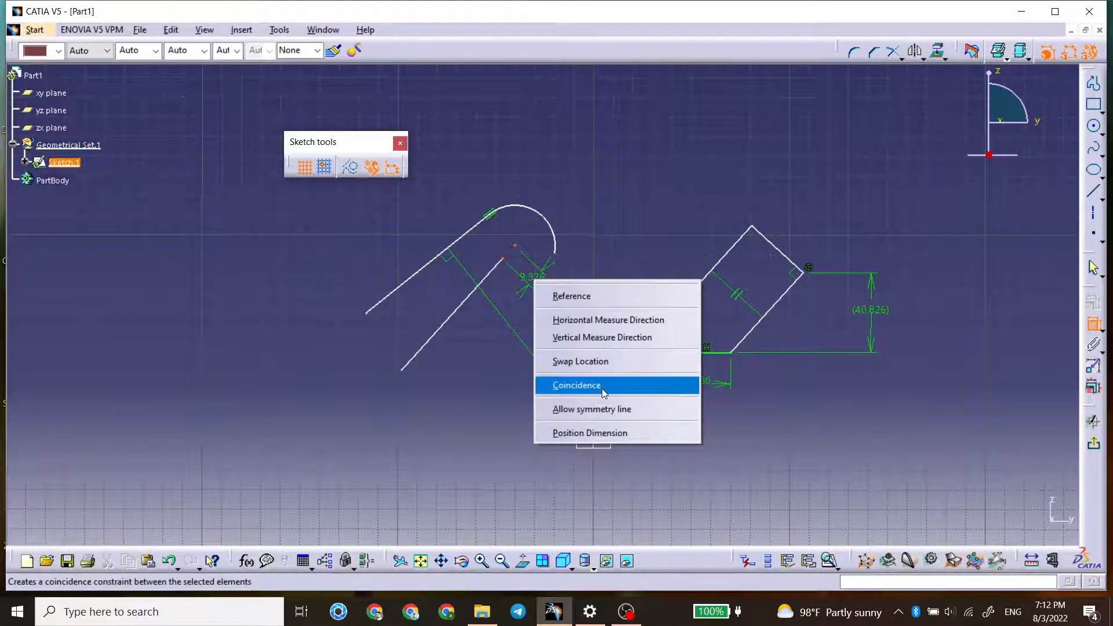
{"action": "left_click", "coordinate": [1093, 325]}
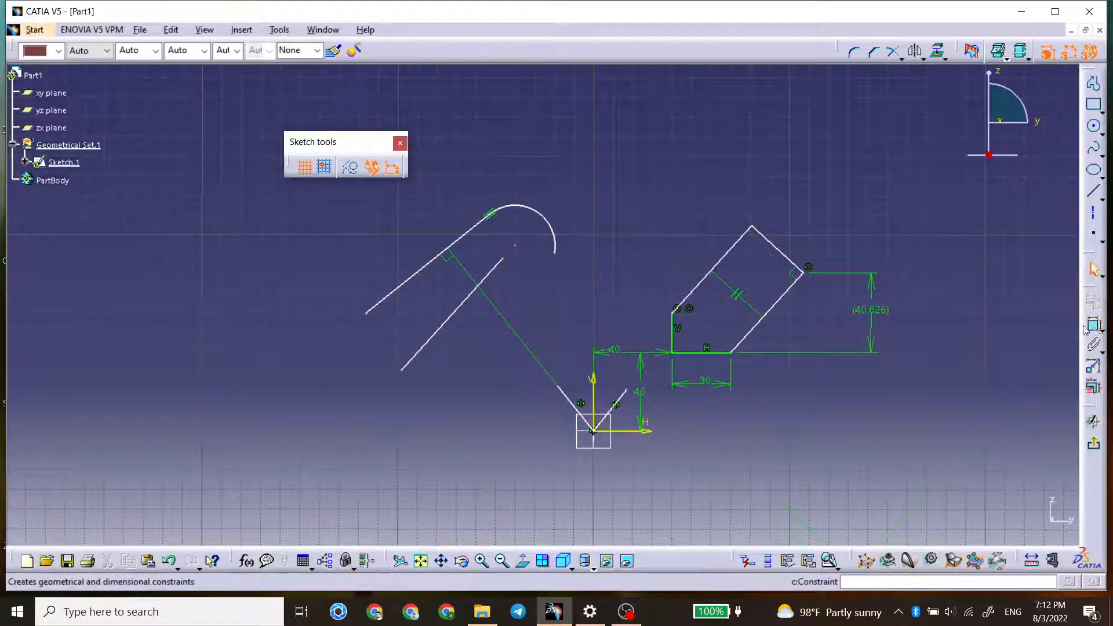
- Add a concentricity constraint between the arc and the upper endpoint of the separate slanted line
{"action": "left_click", "coordinate": [1093, 324]}
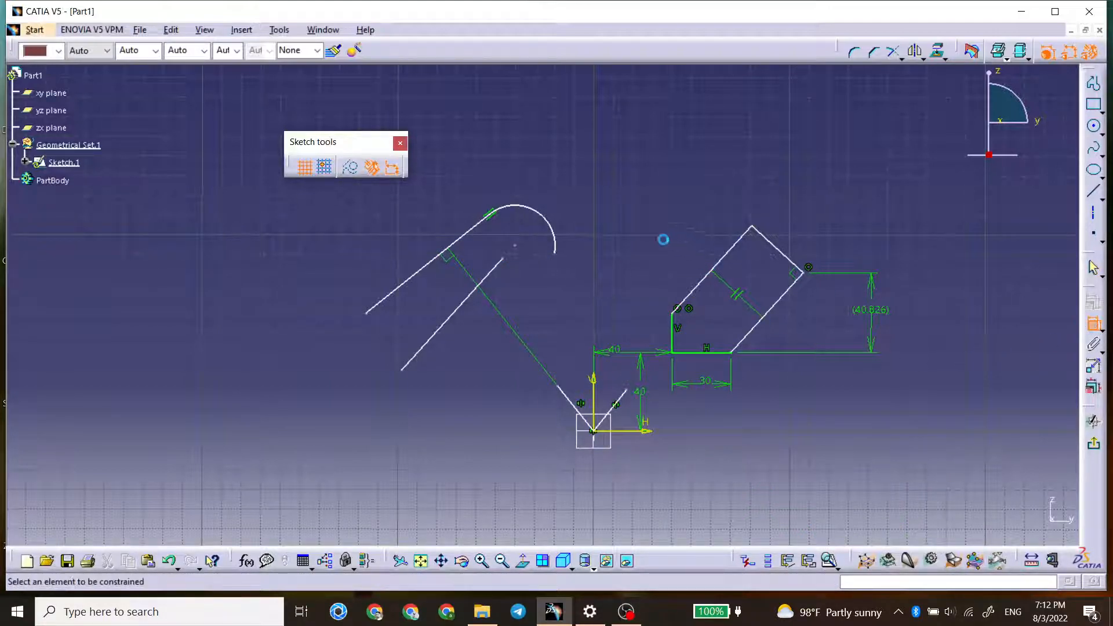
{"action": "left_click", "coordinate": [553, 231]}
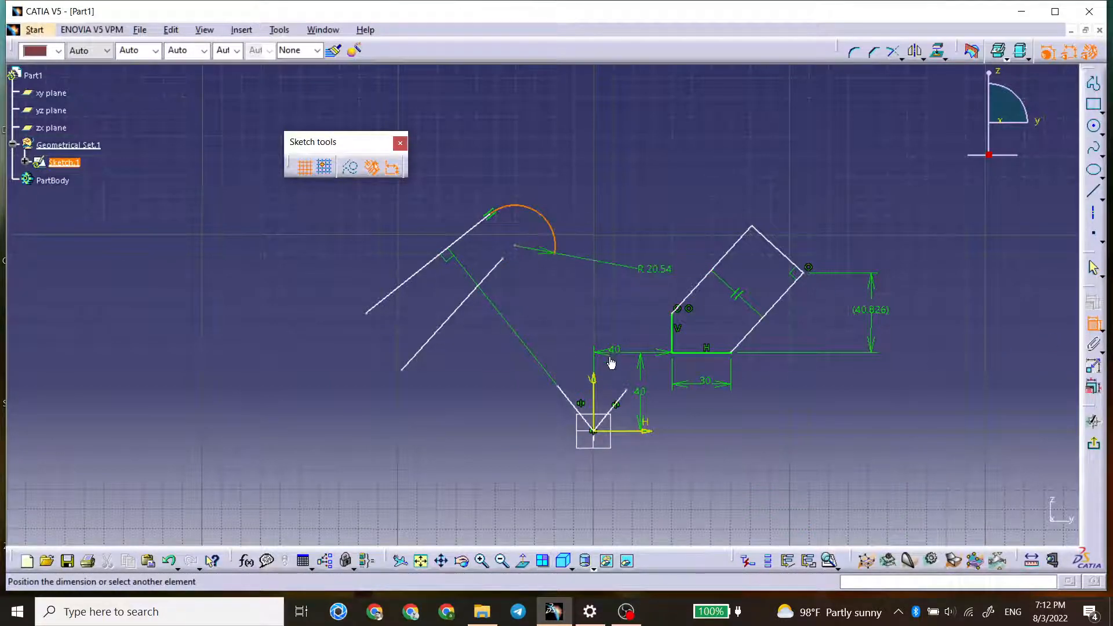
{"action": "left_click", "coordinate": [504, 261]}
{"action": "right_click", "coordinate": [548, 294]}
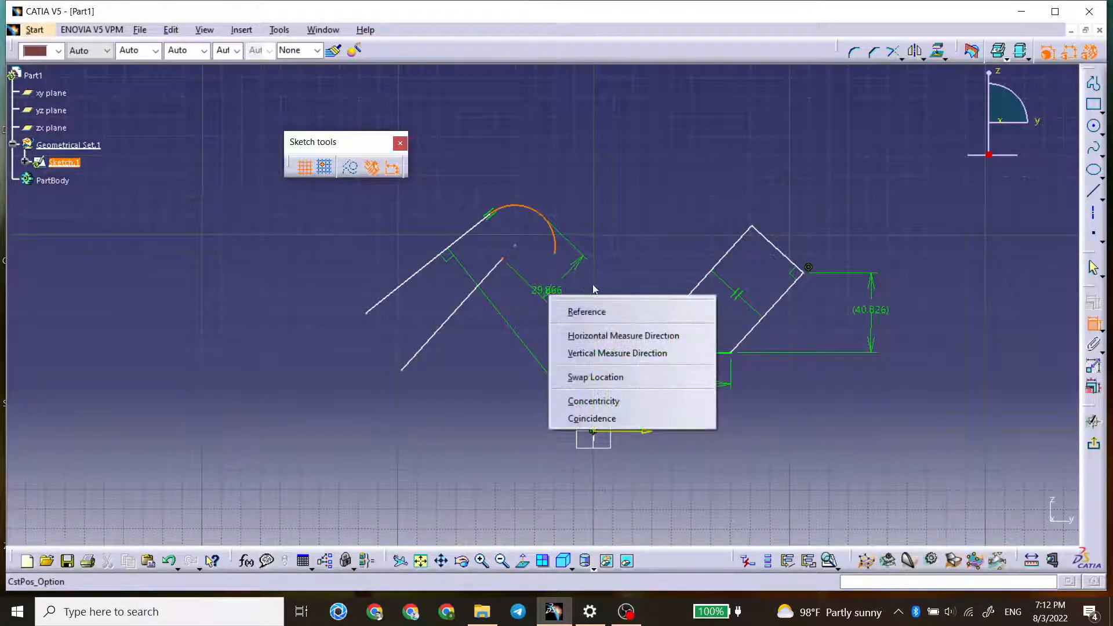
{"action": "left_click", "coordinate": [613, 401]}
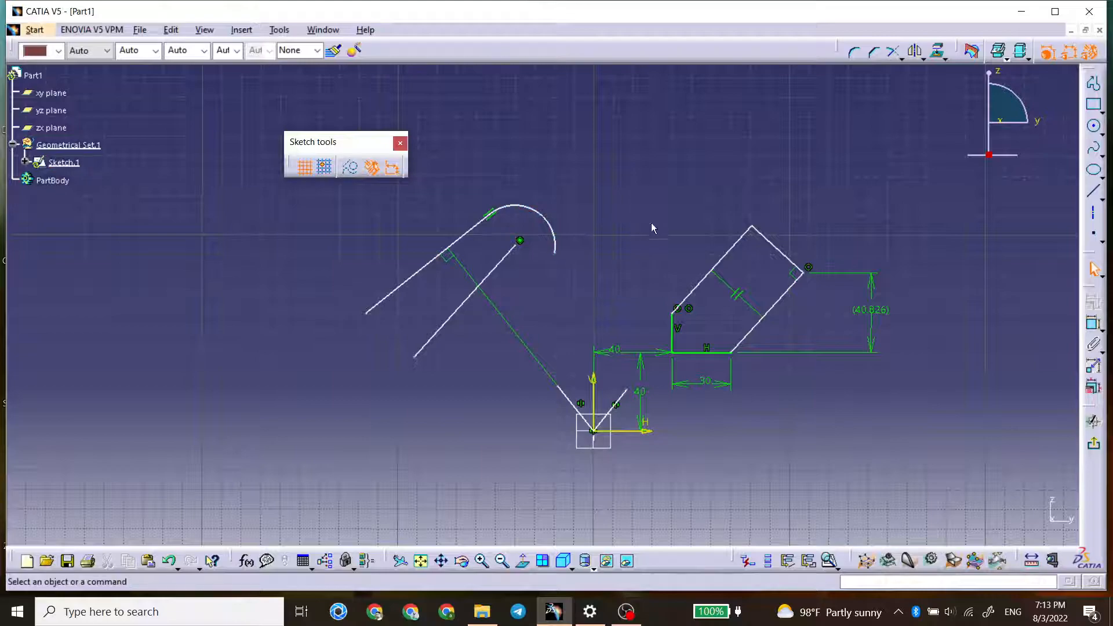
- Sketch a line about 48.5 mm long descending to the right, just outside the arc's right side
{"action": "left_click", "coordinate": [1087, 194]}
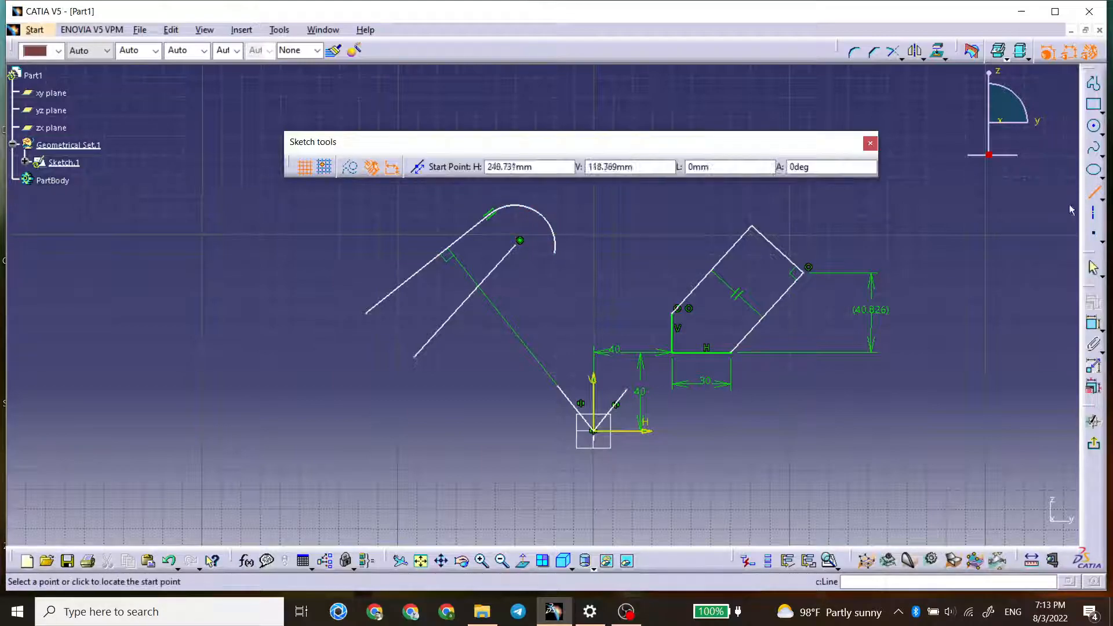
{"action": "left_click", "coordinate": [543, 189]}
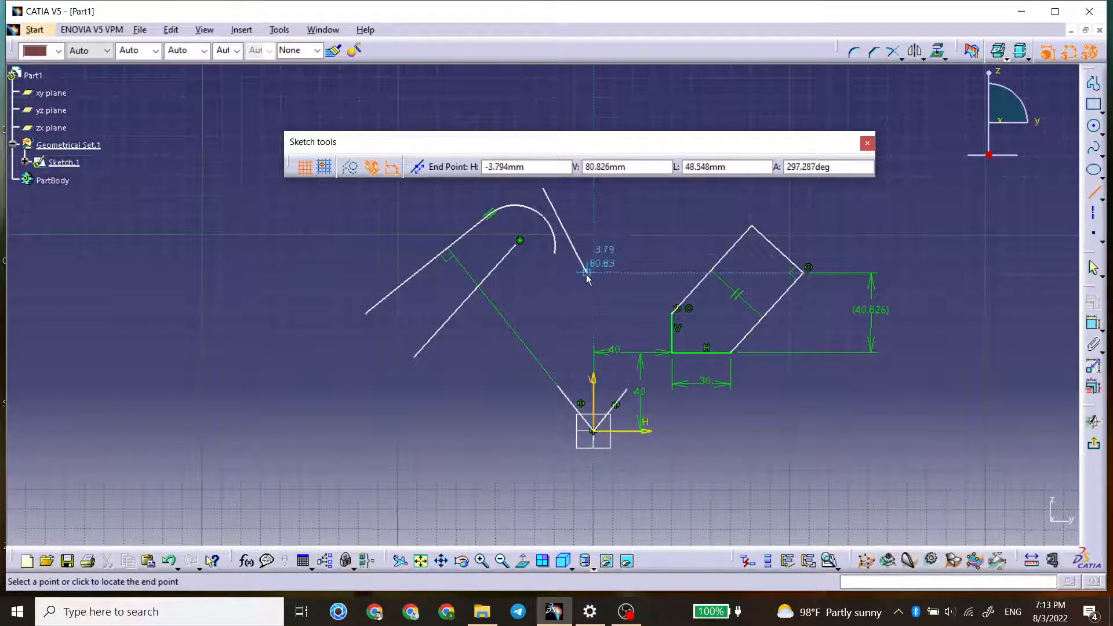
{"action": "left_click", "coordinate": [586, 270]}
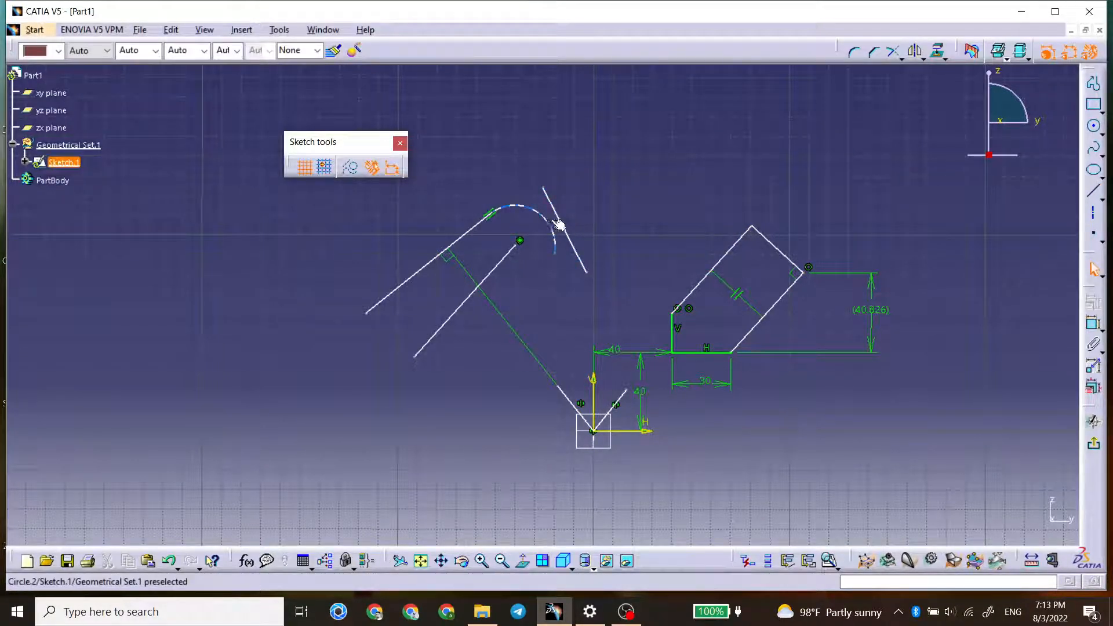
- Add a tangency constraint between the new descending line and the arc
{"action": "left_click", "coordinate": [1093, 325]}
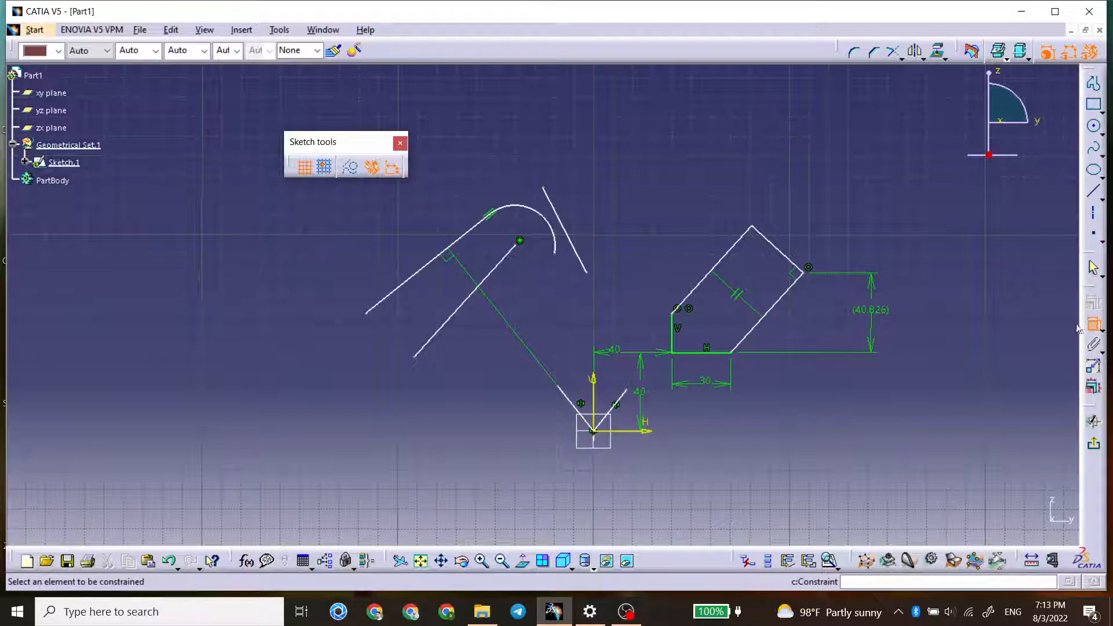
{"action": "left_click", "coordinate": [559, 223]}
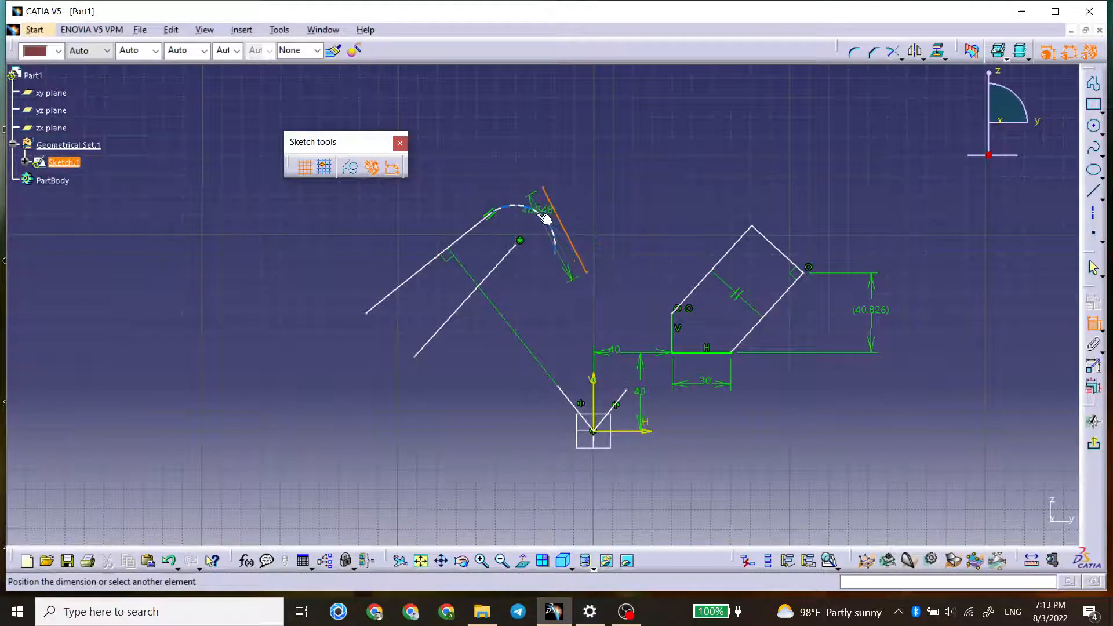
{"action": "left_click", "coordinate": [545, 216]}
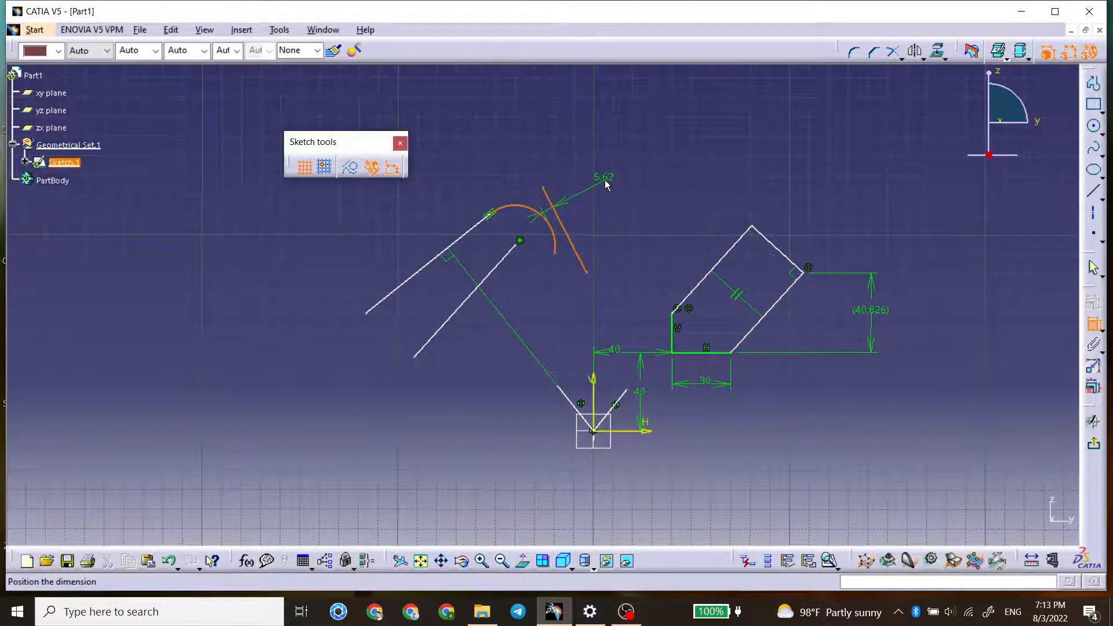
{"action": "right_click", "coordinate": [604, 180]}
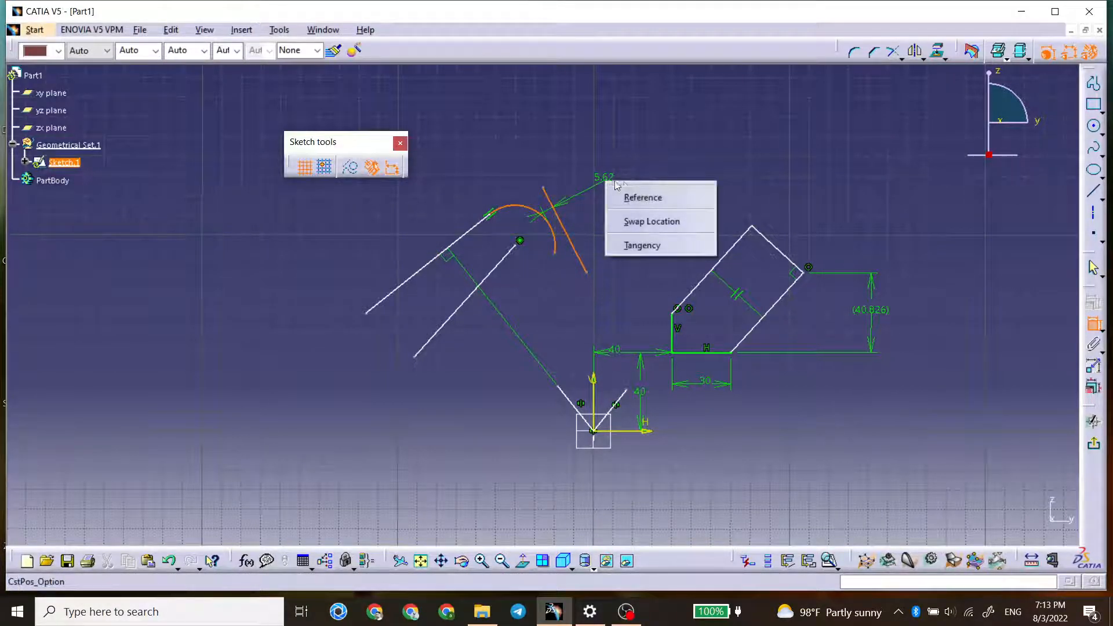
{"action": "left_click", "coordinate": [651, 248]}
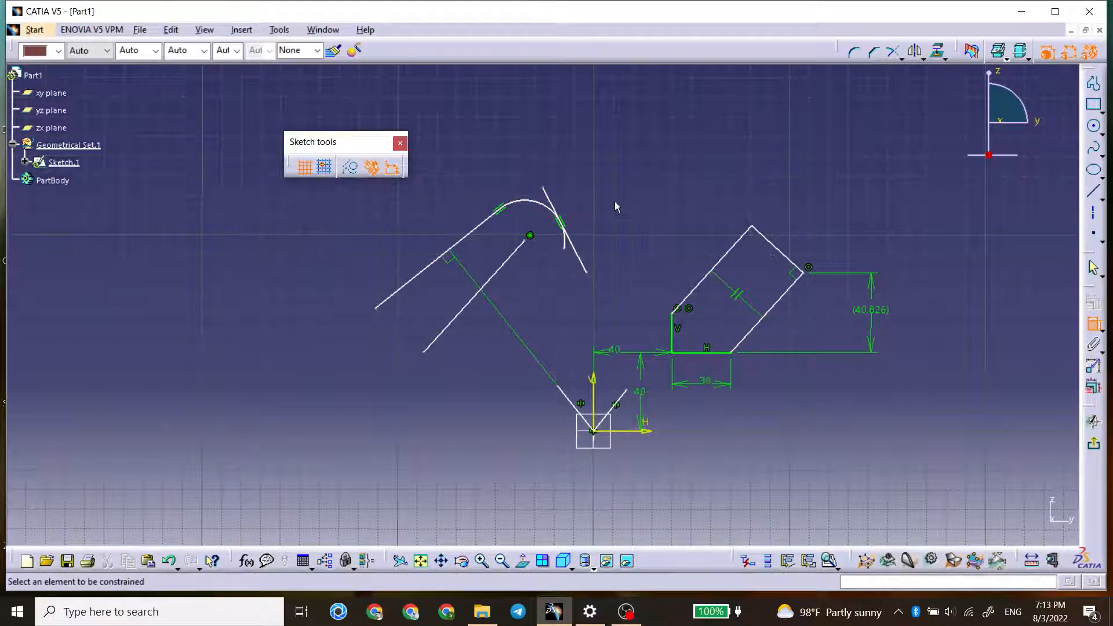
- Shift the tangent line slightly to test its tangency with the arc
{"action": "left_click", "coordinate": [586, 265]}
{"action": "left_click", "coordinate": [1093, 326]}
{"action": "mouse_move", "coordinate": [574, 248]}
{"action": "left_mouse_down"}
{"action": "mouse_move", "coordinate": [576, 229]}
{"action": "mouse_move", "coordinate": [553, 268]}
{"action": "mouse_move", "coordinate": [566, 248]}
{"action": "mouse_move", "coordinate": [587, 250]}
{"action": "mouse_move", "coordinate": [574, 248]}
{"action": "mouse_move", "coordinate": [587, 239]}
{"action": "left_mouse_up"}
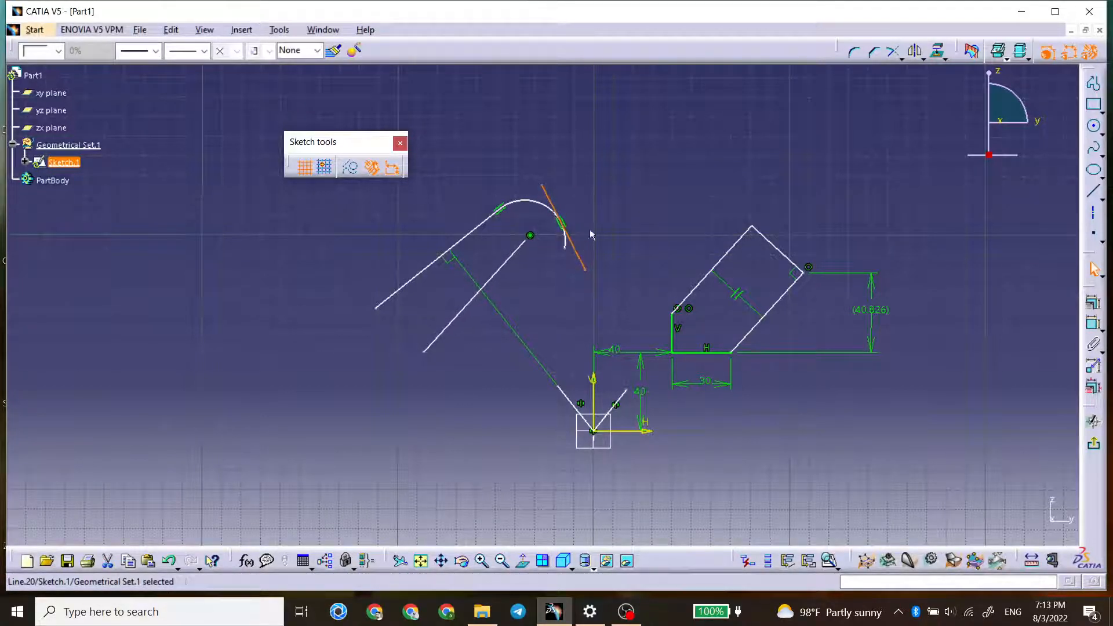
{"action": "left_click", "coordinate": [588, 238]}
- Make the tangent line's upper endpoint coincident with the arc's free endpoint
{"action": "mouse_move", "coordinate": [571, 247]}
{"action": "middle_mouse_down"}
{"action": "mouse_move", "coordinate": [566, 261]}
{"action": "mouse_move", "coordinate": [583, 207]}
{"action": "middle_mouse_up"}
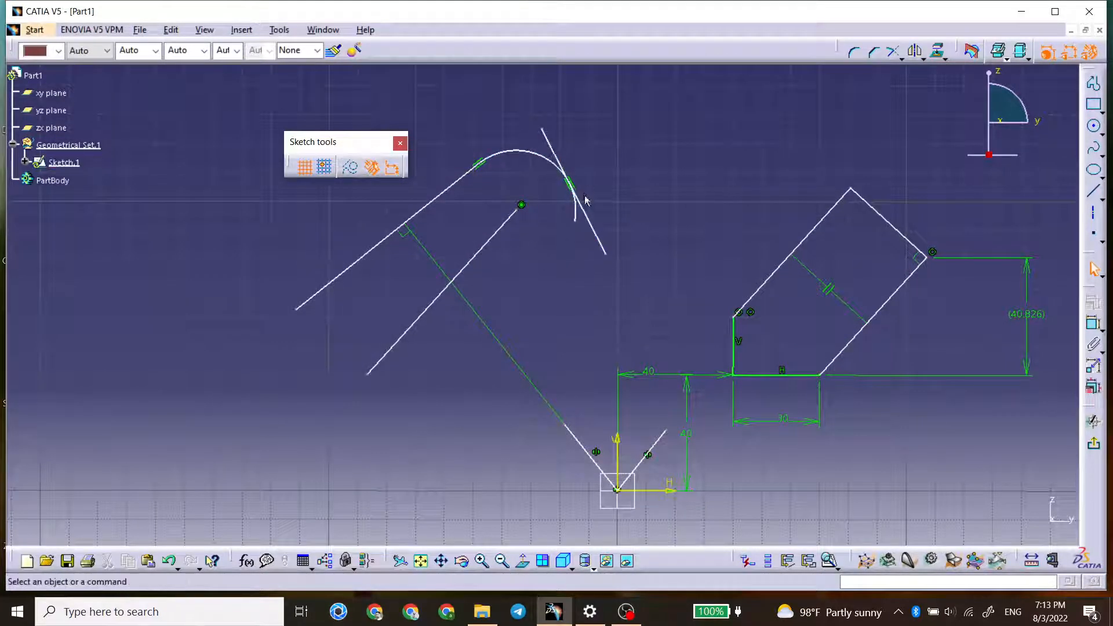
{"action": "left_click", "coordinate": [543, 130]}
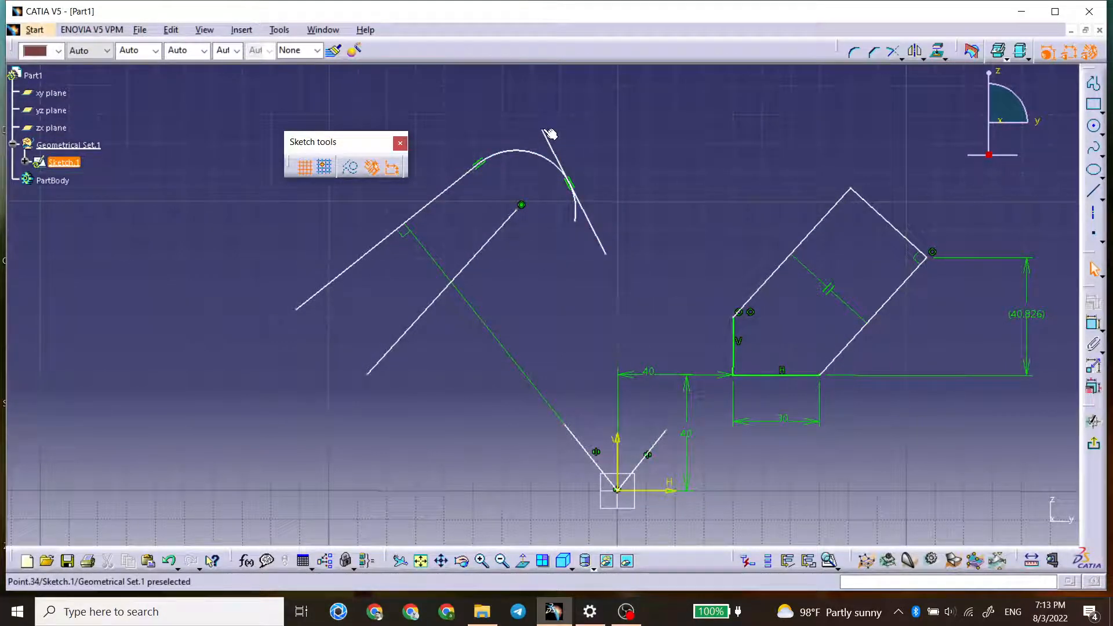
{"action": "left_click", "coordinate": [577, 221]}
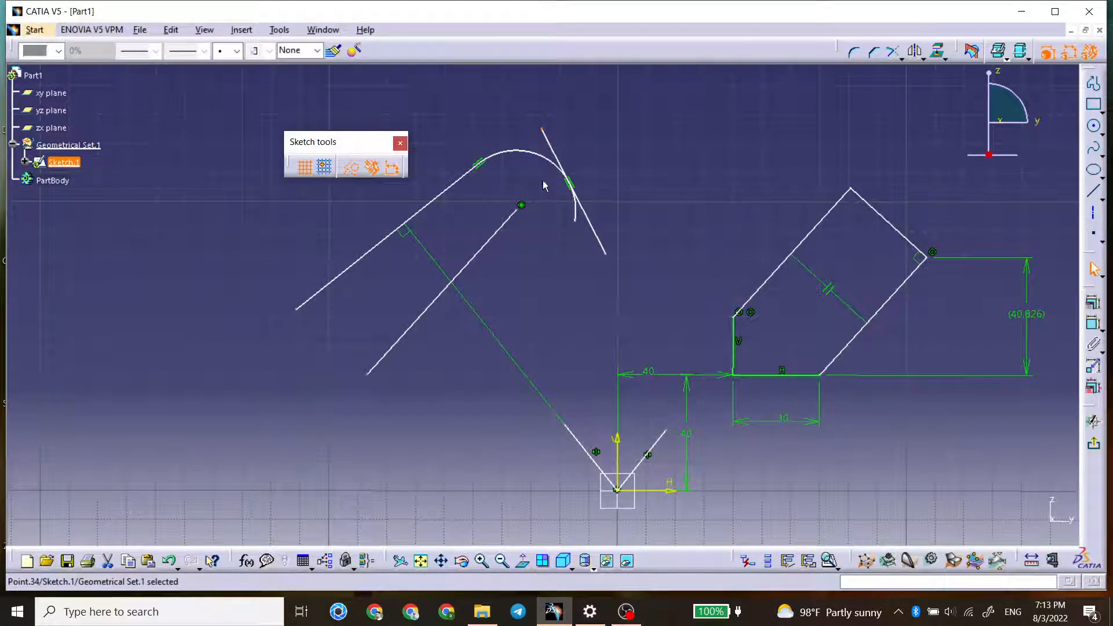
{"action": "left_click", "coordinate": [631, 153]}
{"action": "left_click", "coordinate": [1093, 323]}
{"action": "left_click", "coordinate": [542, 130]}
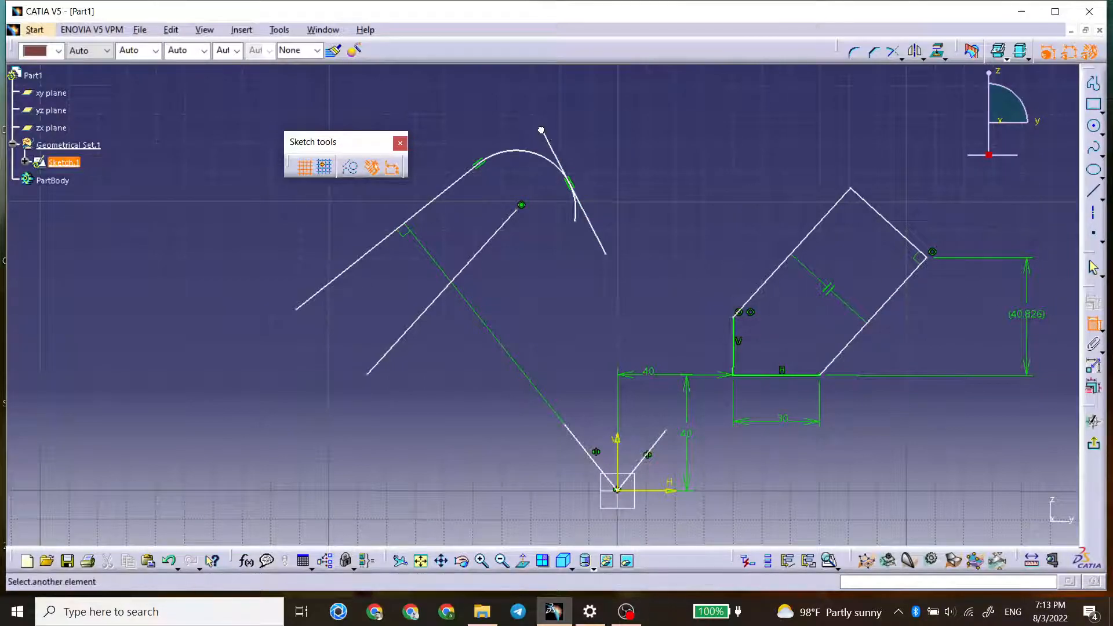
{"action": "left_click", "coordinate": [575, 221]}
{"action": "right_click", "coordinate": [645, 203]}
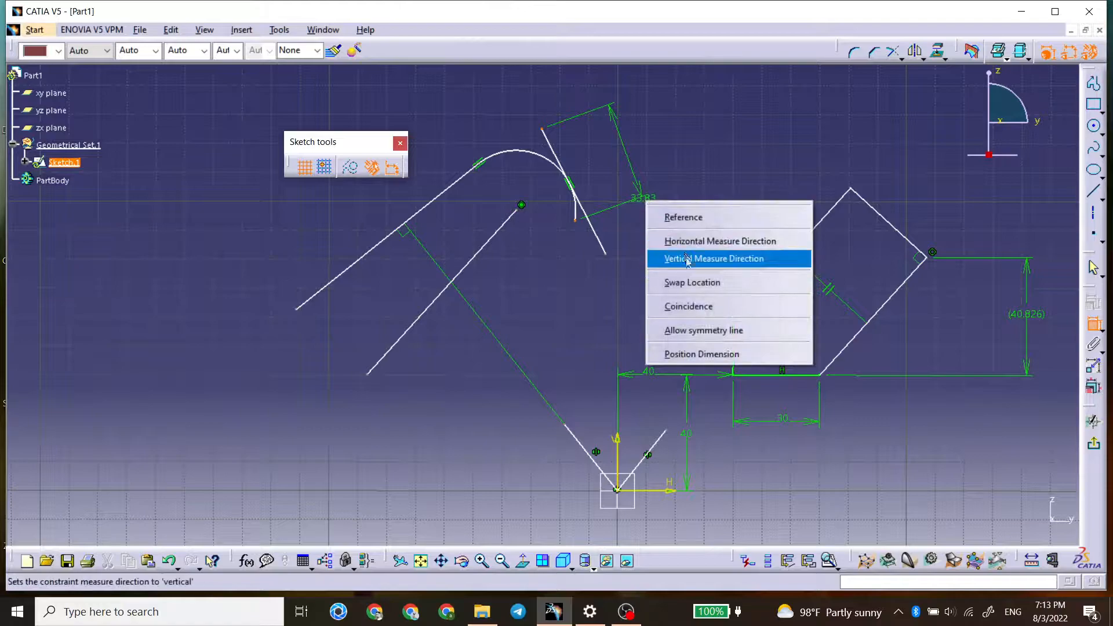
{"action": "left_click", "coordinate": [705, 309]}
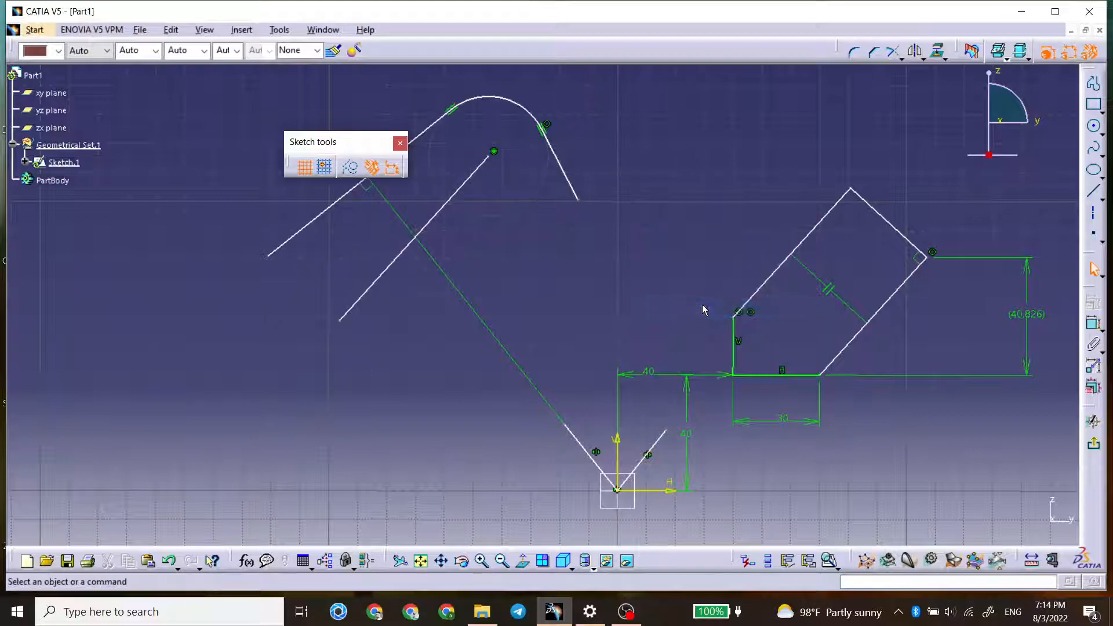
{"action": "middle_click_drag", "start_coordinate": [441, 231], "coordinate": [525, 282]}
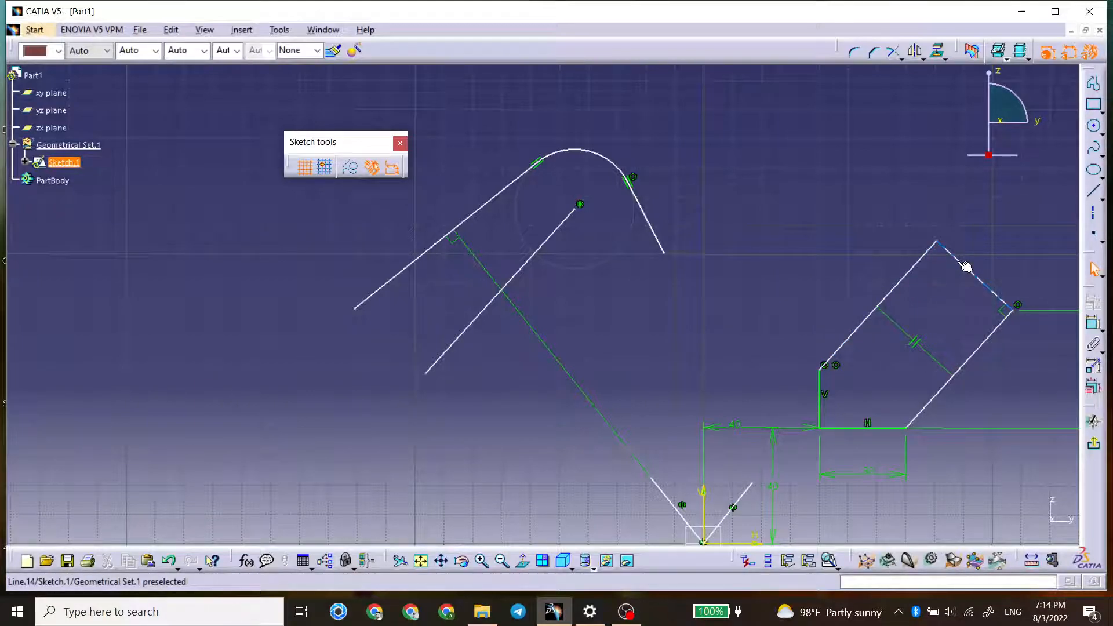
{"action": "mouse_move", "coordinate": [743, 318]}
{"action": "middle_mouse_down"}
{"action": "mouse_move", "coordinate": [616, 310]}
{"action": "mouse_move", "coordinate": [518, 351]}
{"action": "mouse_move", "coordinate": [550, 343]}
{"action": "middle_mouse_up"}
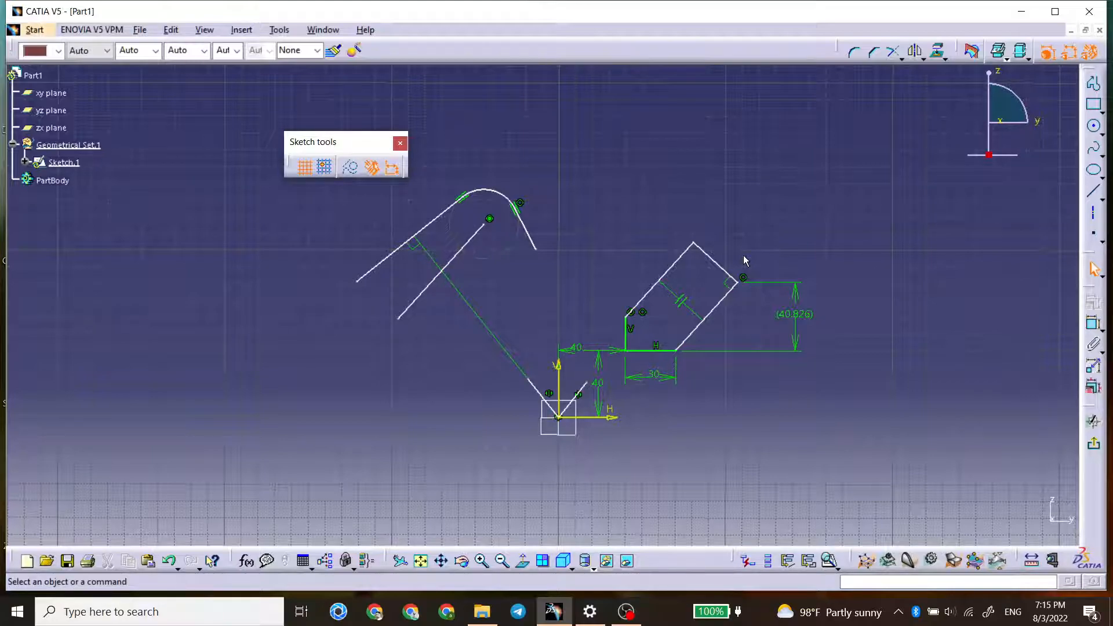
{"action": "left_click", "coordinate": [628, 611]}
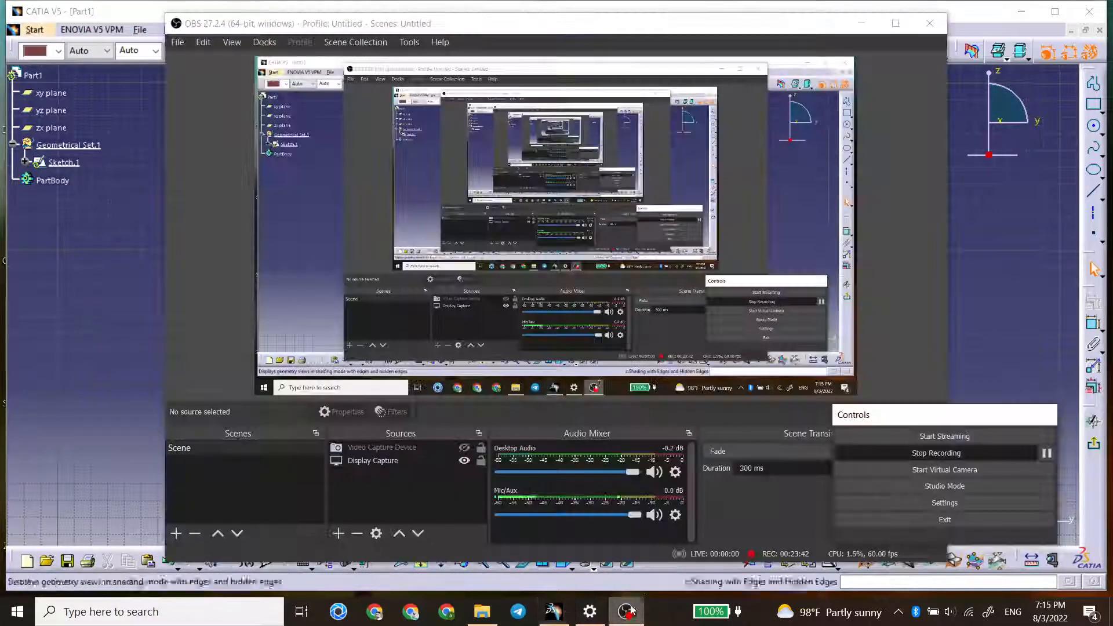